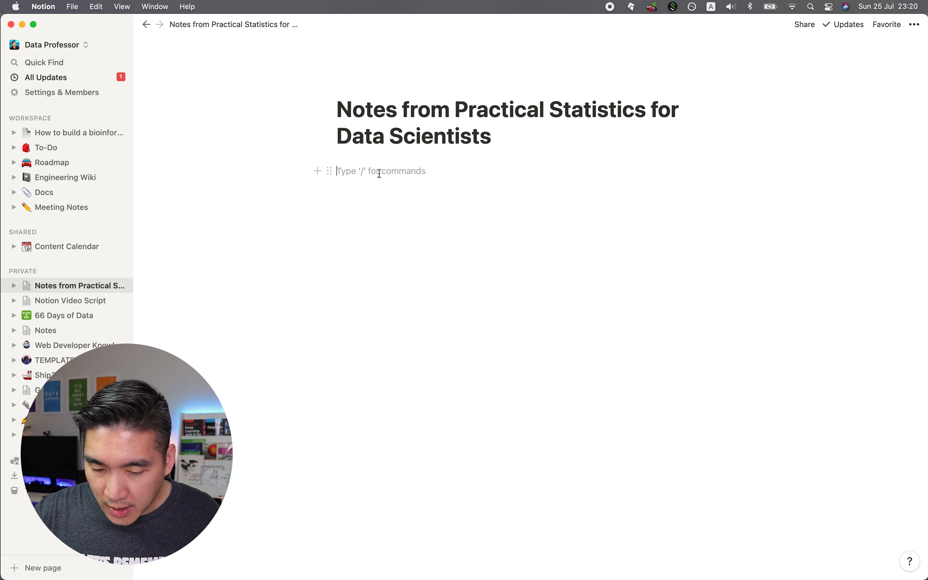
Write "KNN" as the first line of the page body and make it bold.
type("KNN")
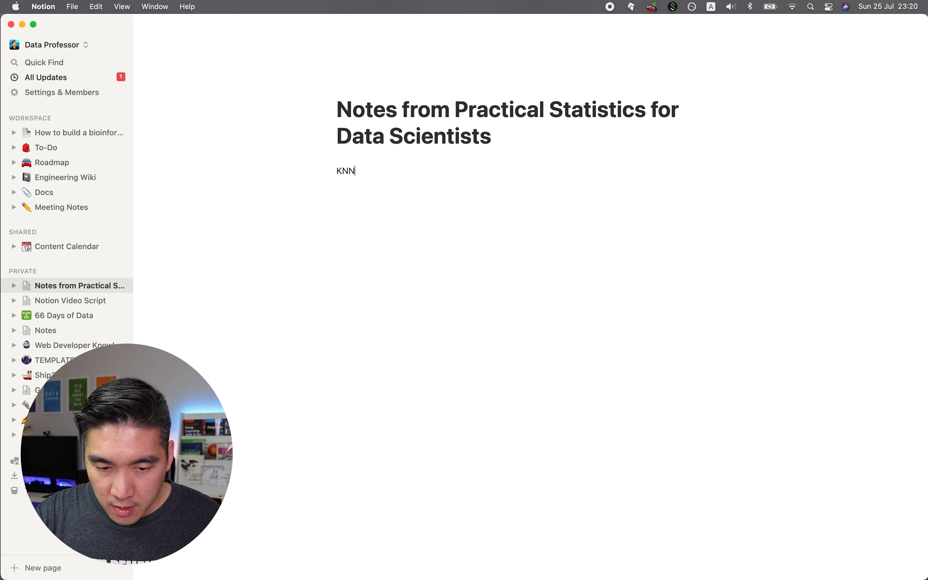
key("Return")
double_click(349, 175)
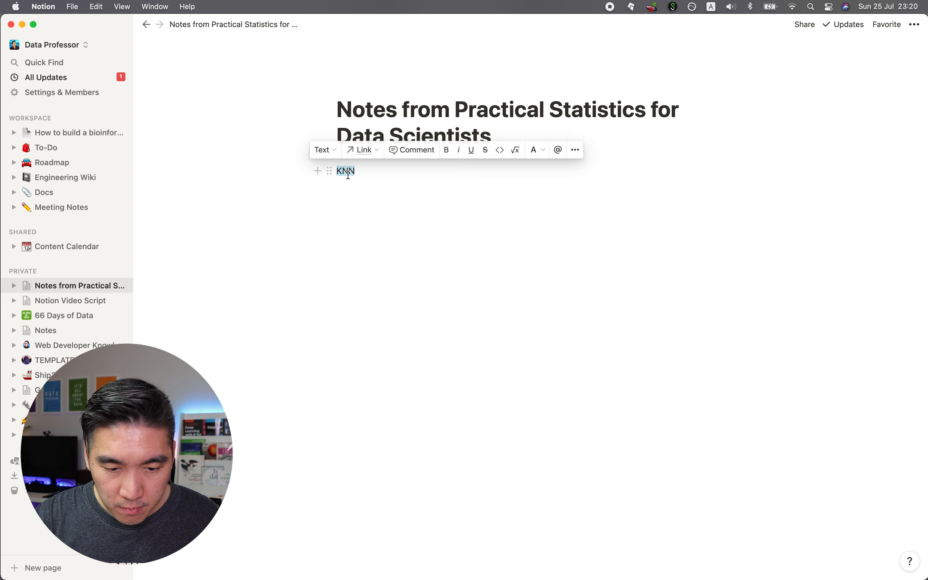
left_click(448, 150)
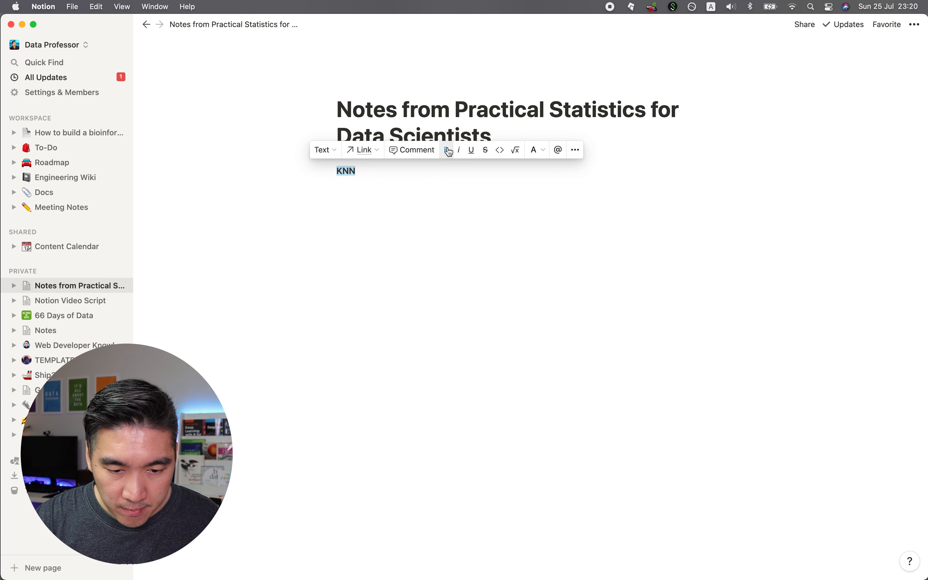
left_click(351, 189)
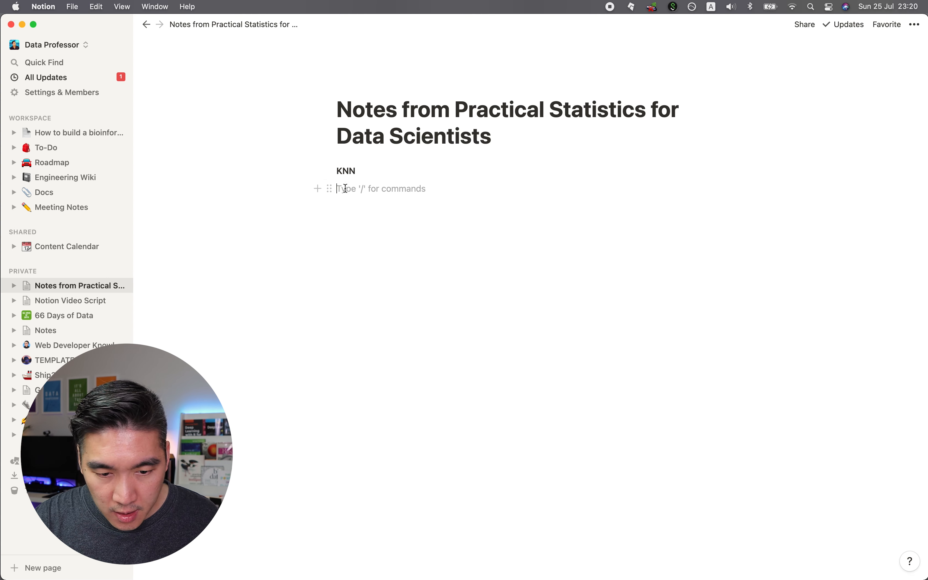
Replace the "KNN" line with a level 1 heading reading "KNN as a feature engine".
double_click(344, 173)
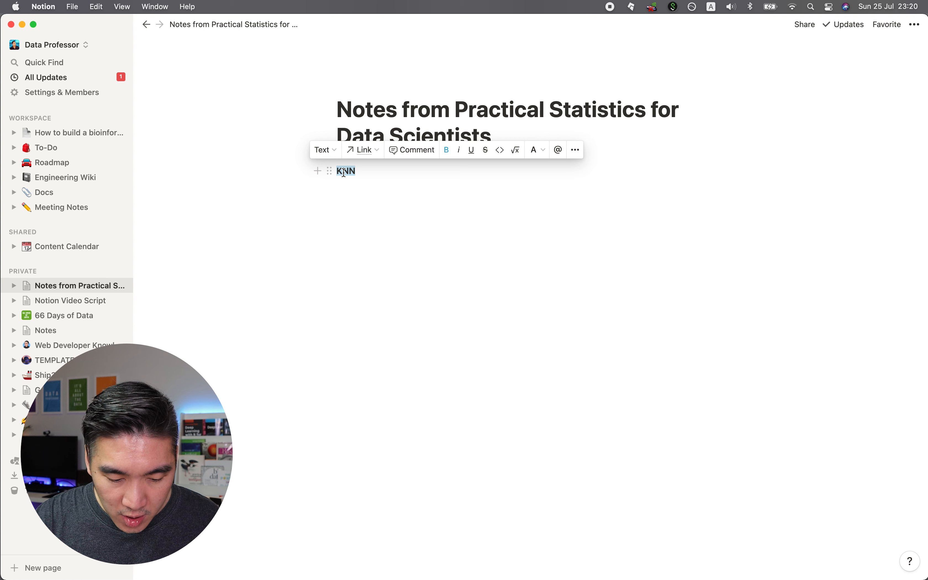
type("# ")
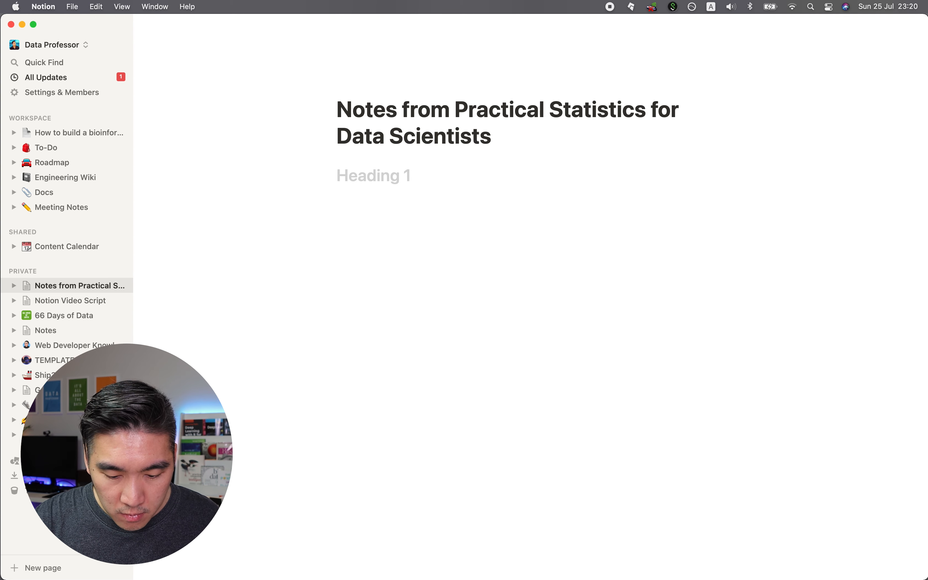
type("KNN")
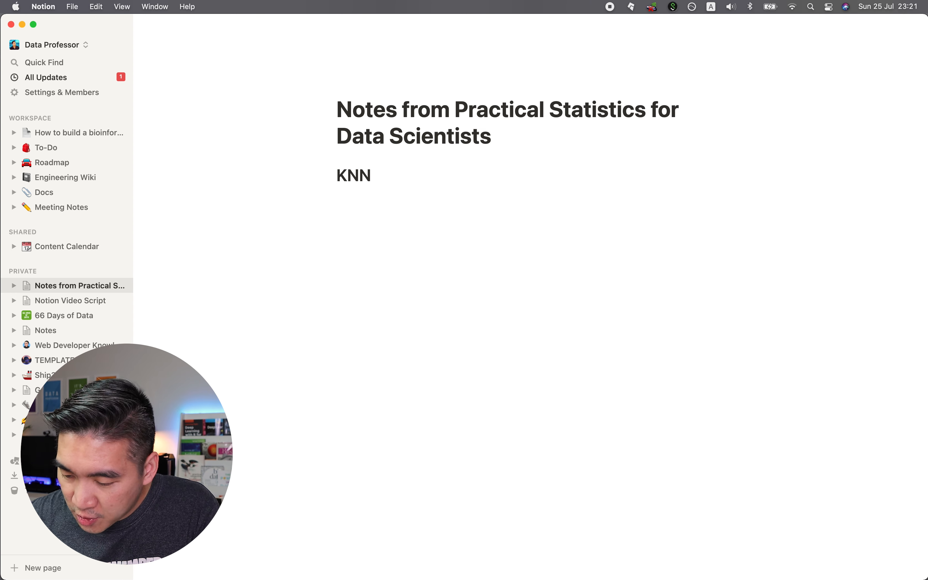
type("as a f")
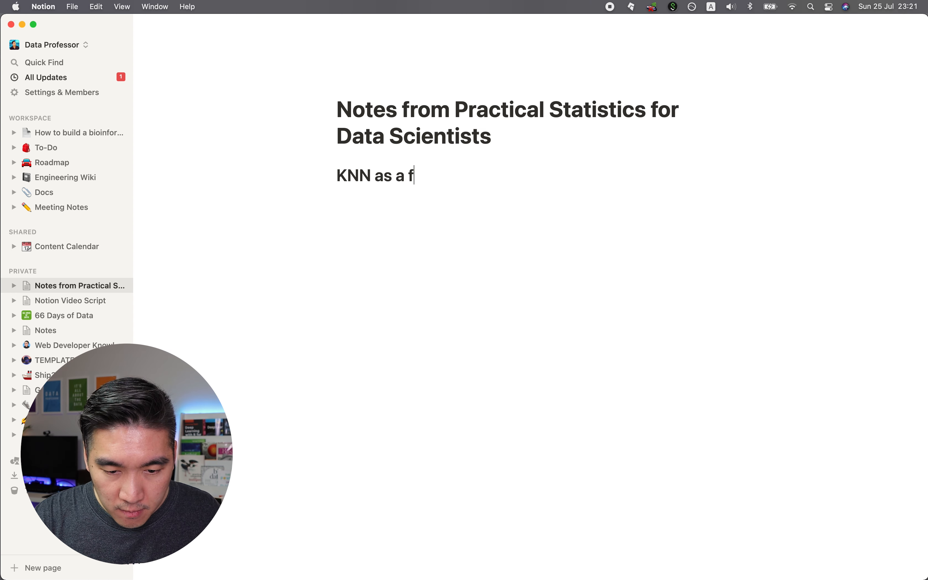
type("eature engine")
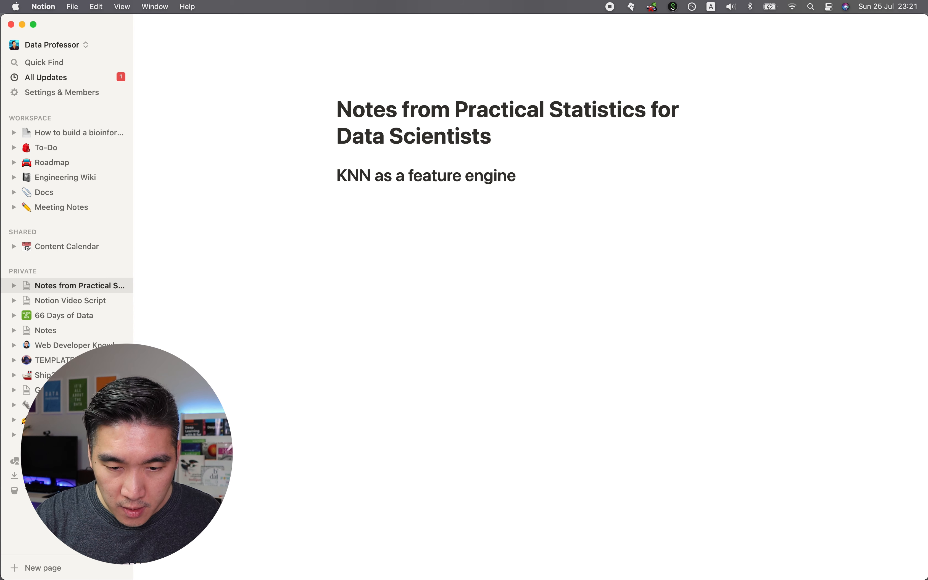
Add the page reference "(Page 248)" as a plain text line below the heading.
key("Return")
type("(P")
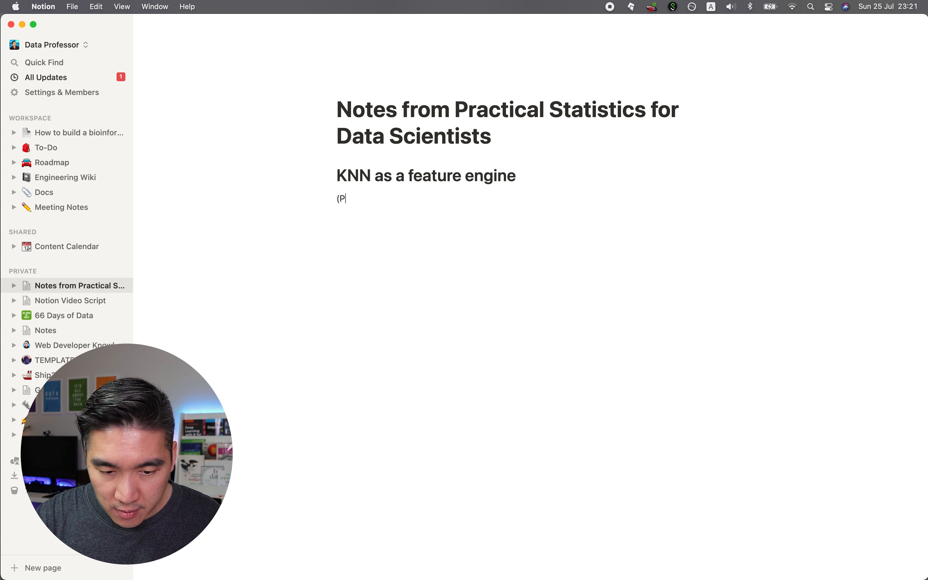
type("age 248)")
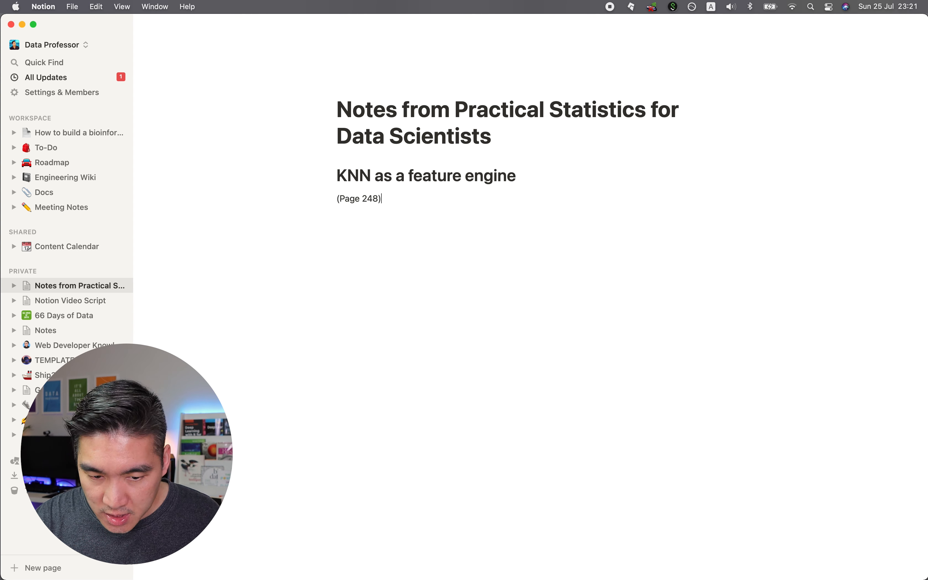
key("Return")
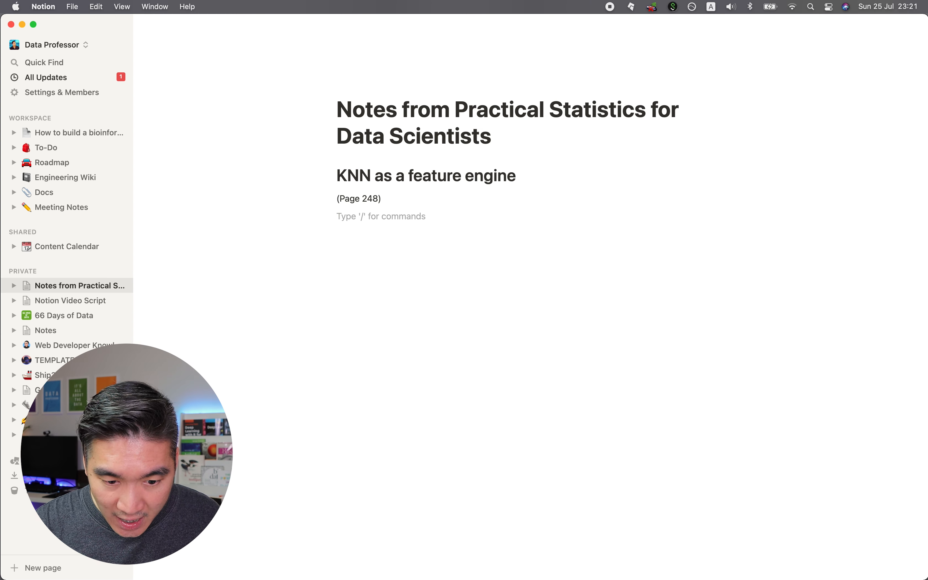
Turn the empty line below the page reference into a code block with Python as its language.
key("super+slash")
type("code")
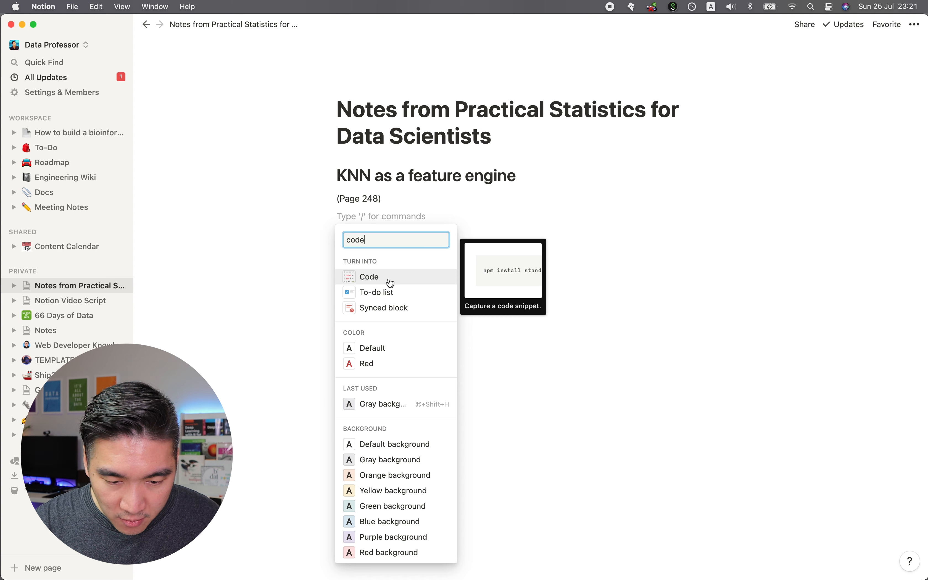
key("Return")
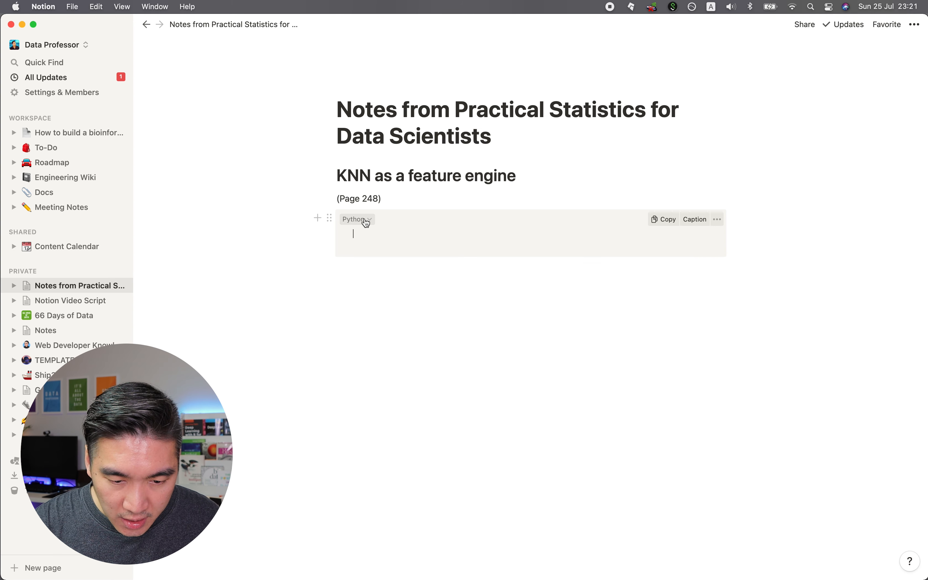
left_click(364, 220)
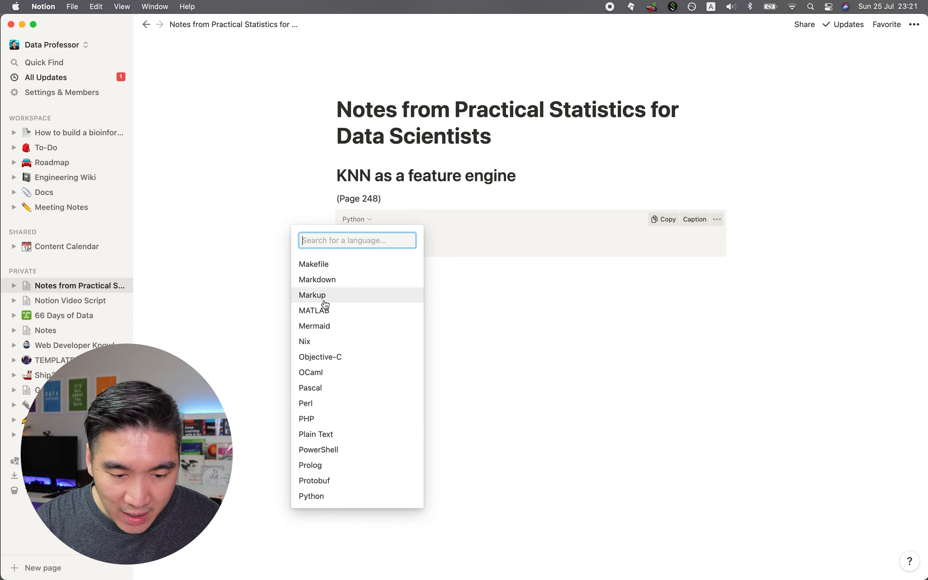
scroll(330, 386, "down", 3)
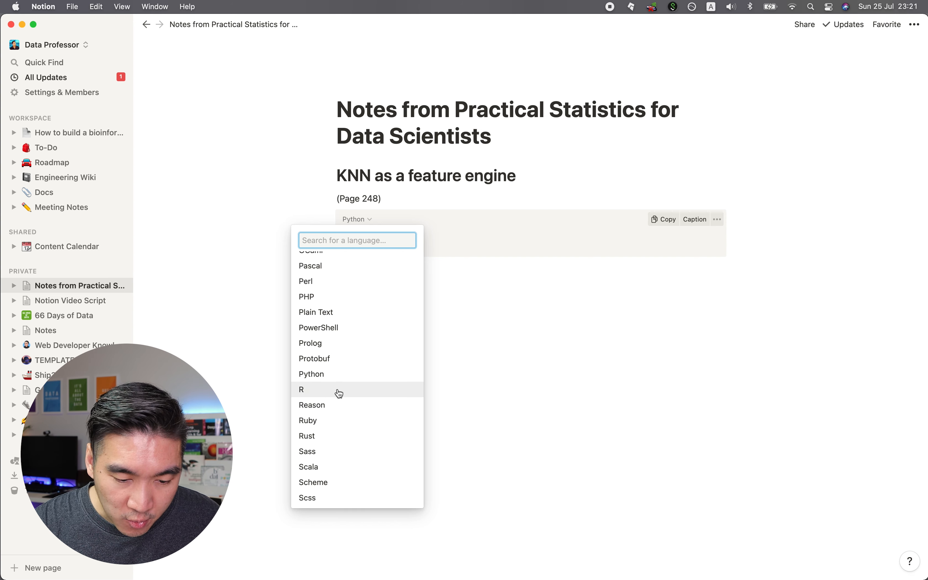
left_click(348, 374)
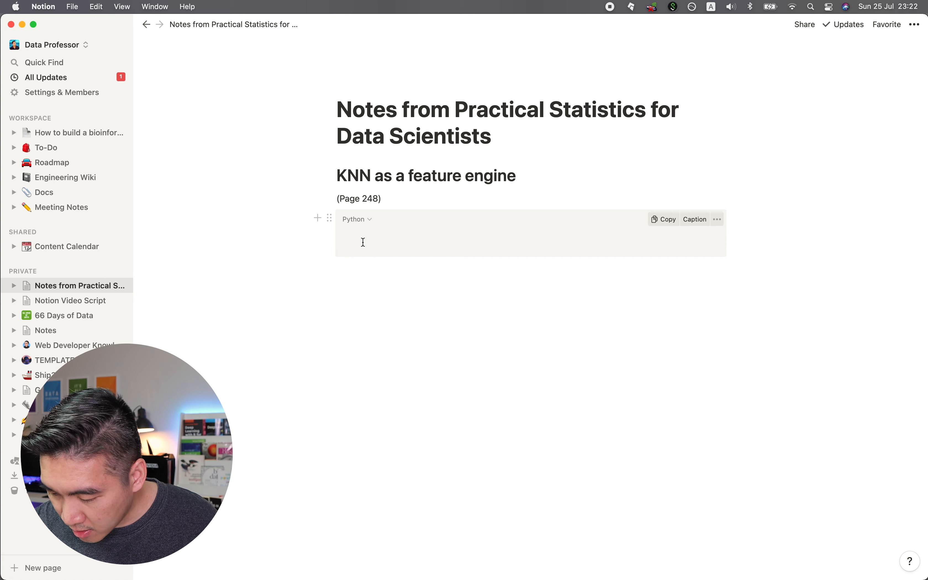
Define a predictors list in the code block containing 'dti', 'revol_bal', 'revol_util', 'open_acc', 'delinq_2yrs_zero' and 'pub_rec_zero'.
type("pred")
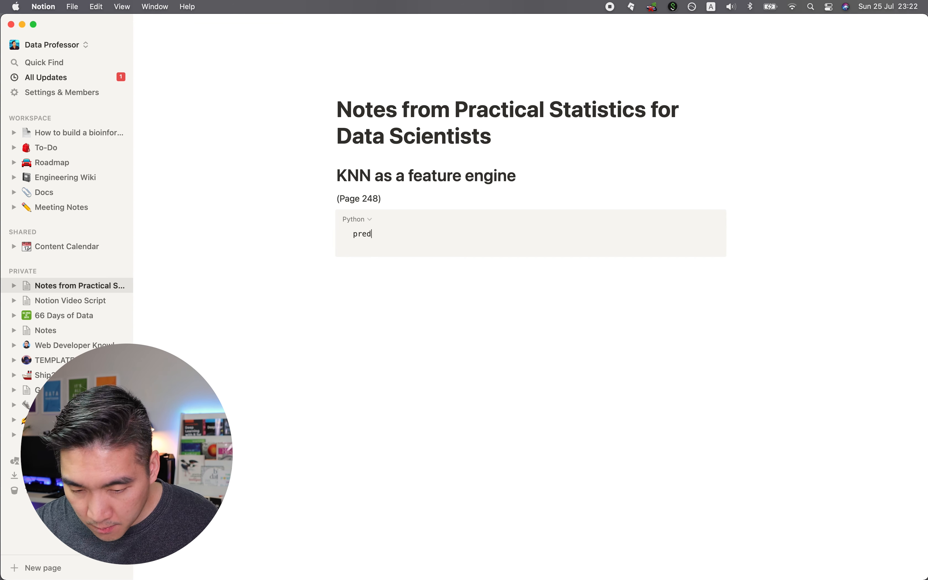
type("ictors = []'")
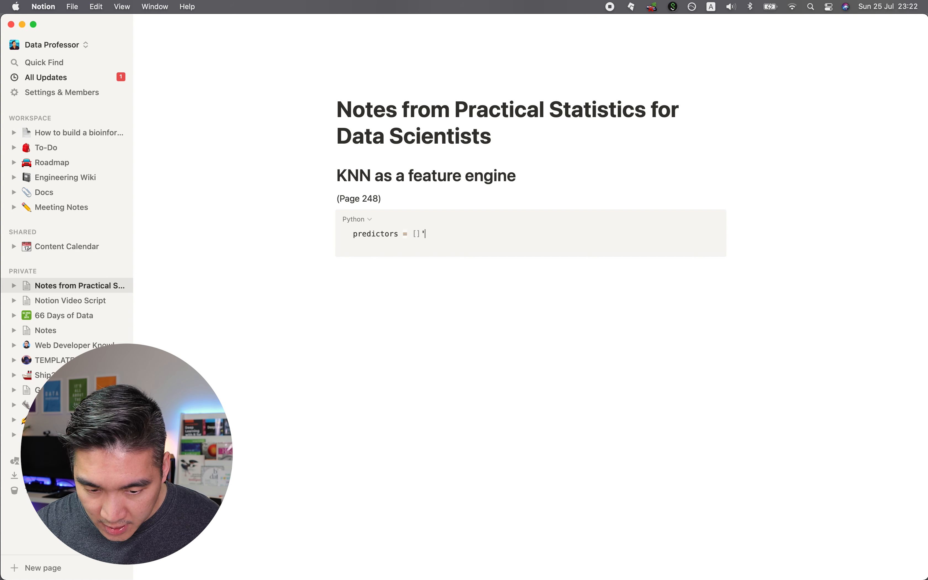
key("BackSpace")
key("Left")
type("'")
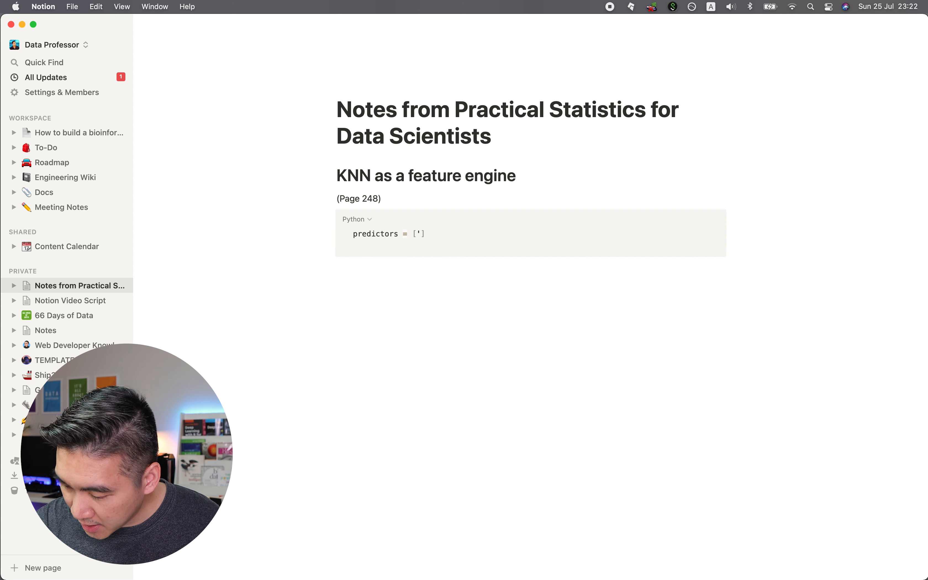
type("dti', 'revol_bal")
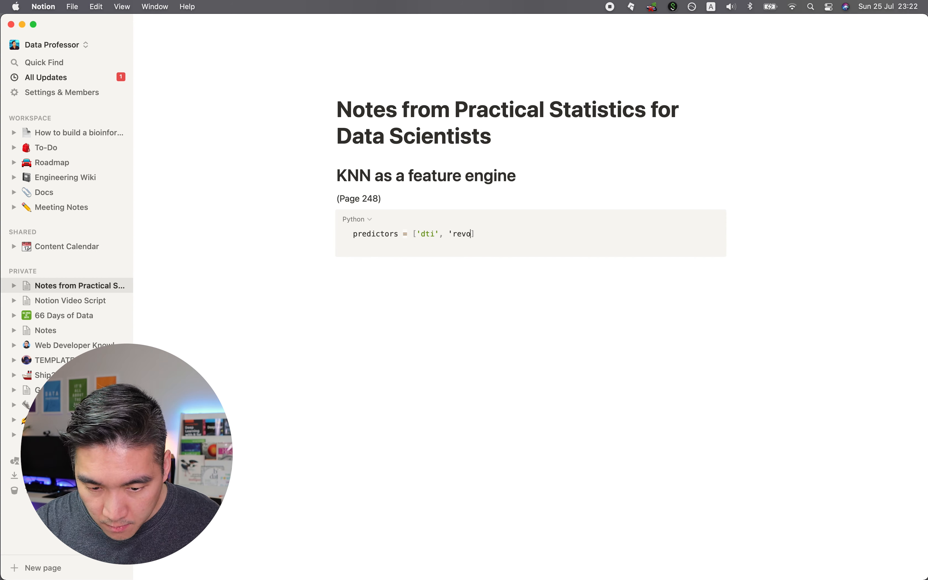
type("', 'revol_util', 'open_acc'")
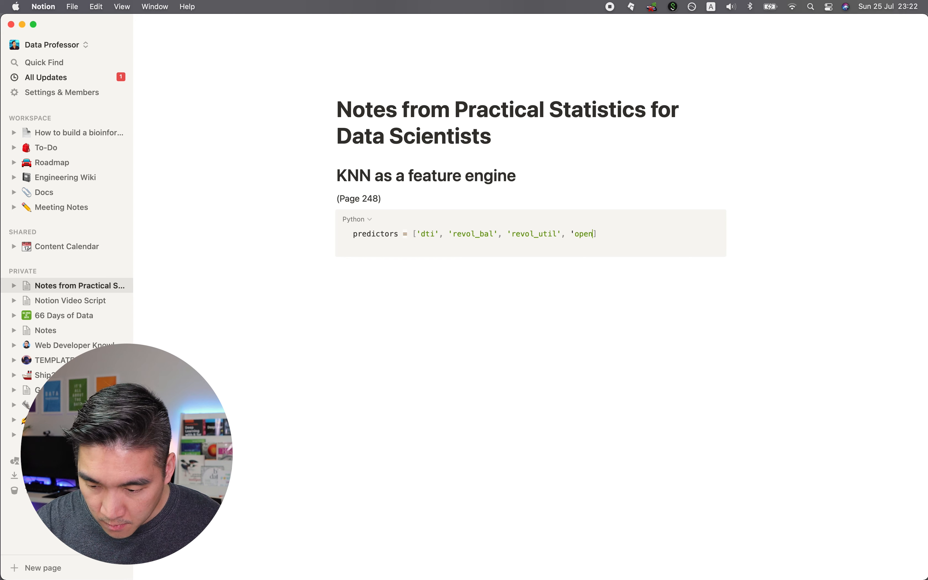
type(", 'delinq_2yrs_zero', 'pu")
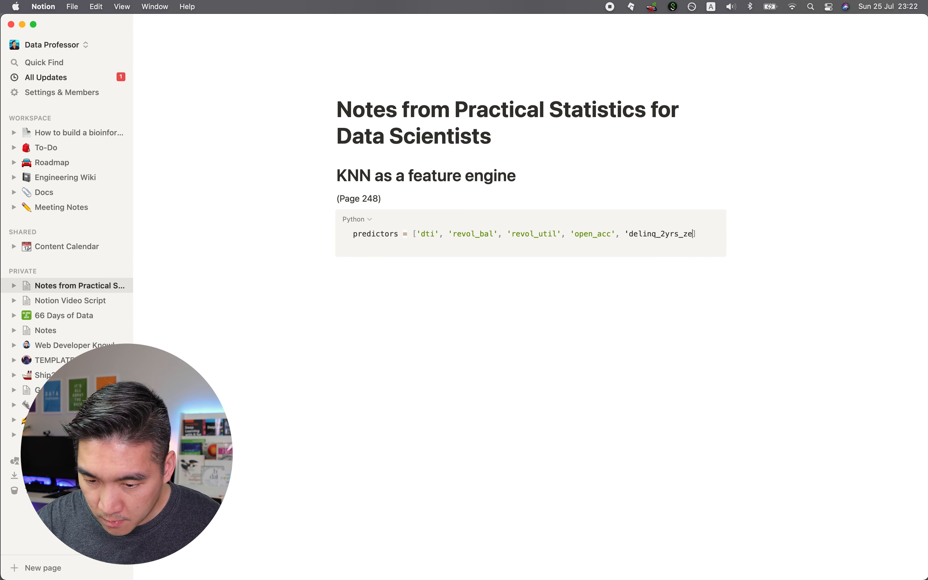
type("b_rec_zero'")
key("Return")
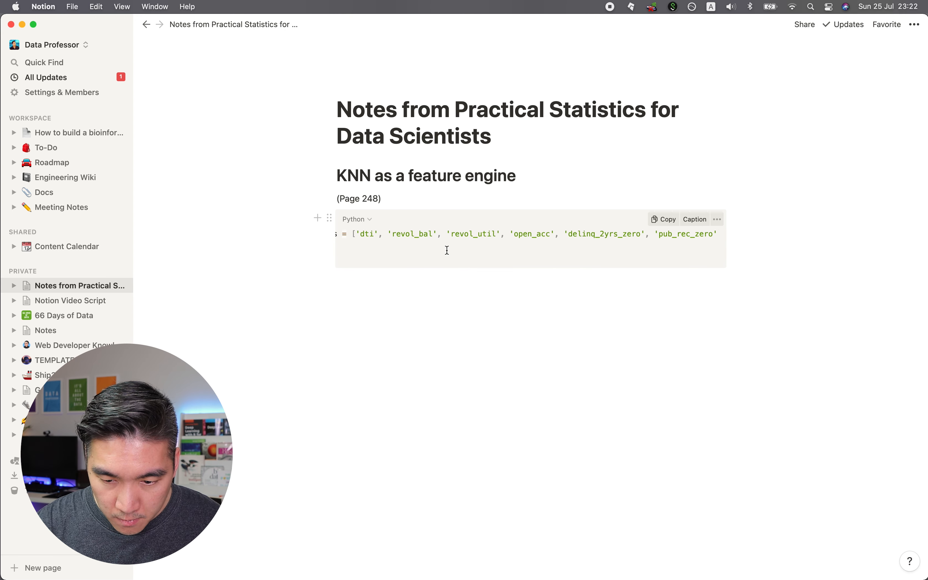
key("BackSpace")
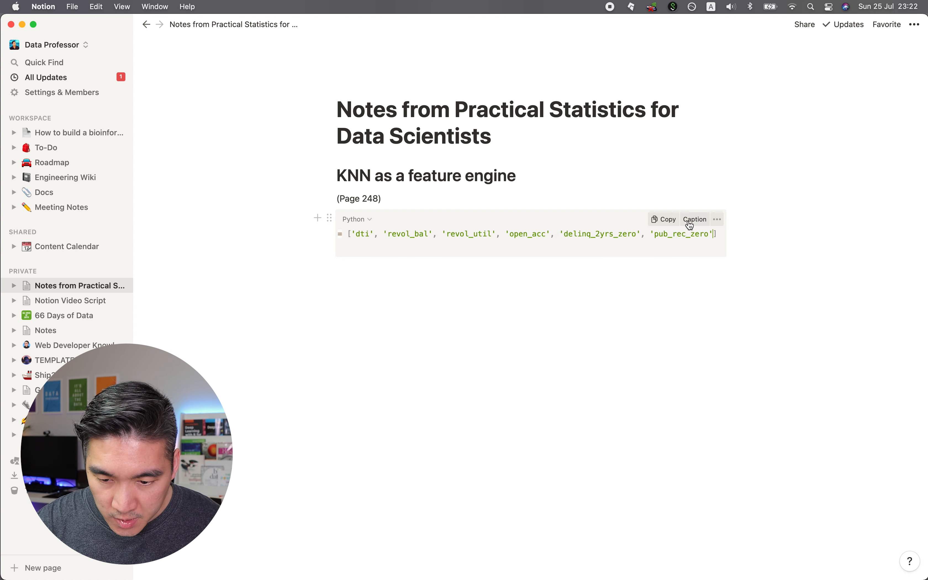
Add the line outcome = 'outcome' to the code, separated from the predictors list by a blank line.
key("Return")
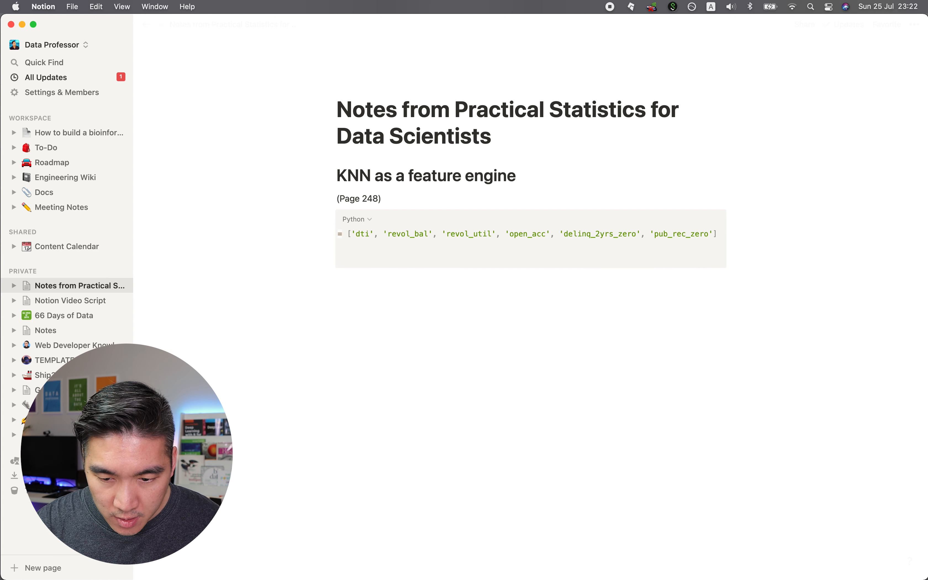
scroll(517, 251, "left", 2)
key("Return")
type("outcome")
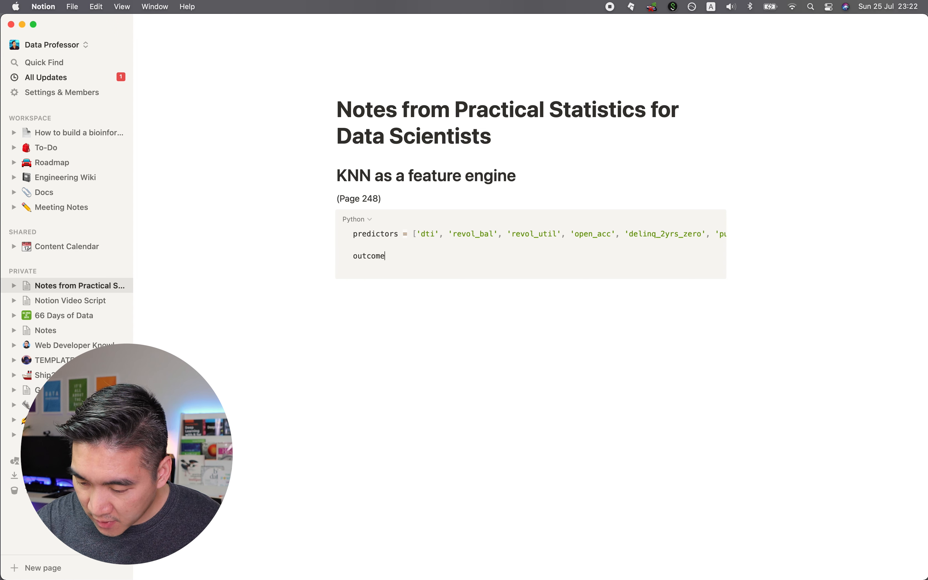
type(" = 'outcome'")
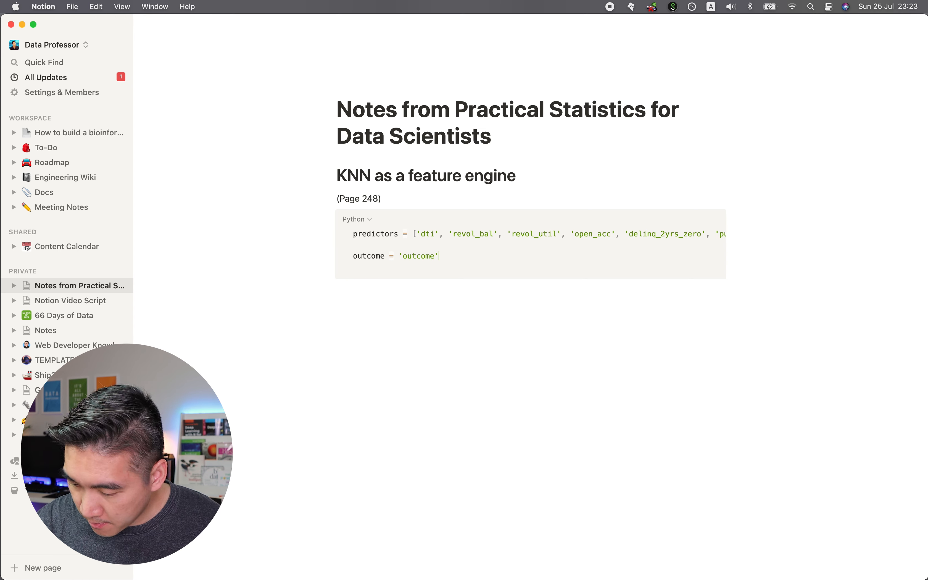
Add the line X = loan_data[predictors] to the code, leaving a blank line after the outcome assignment.
key("Return")
type("X ")
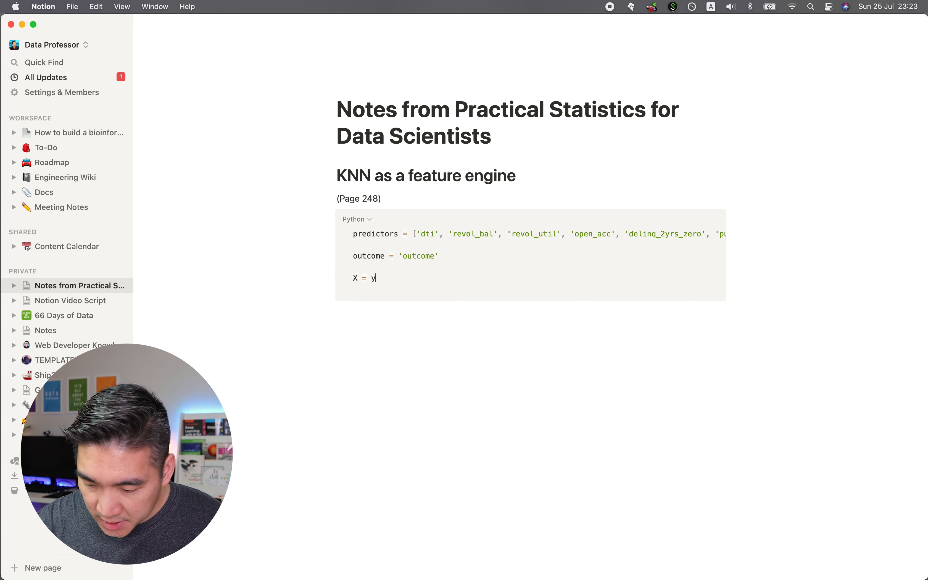
type("= y")
key("BackSpace")
type("loan")
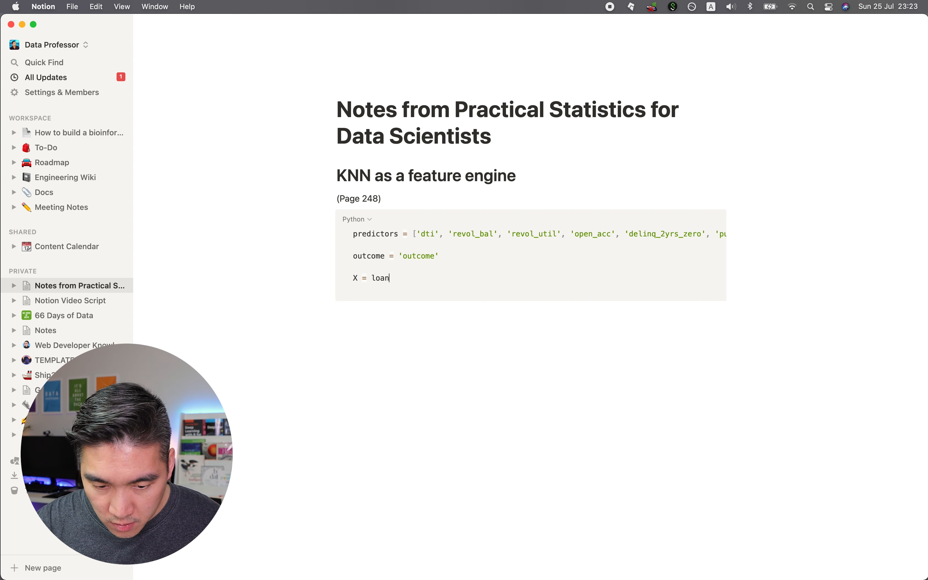
type("_data[pre")
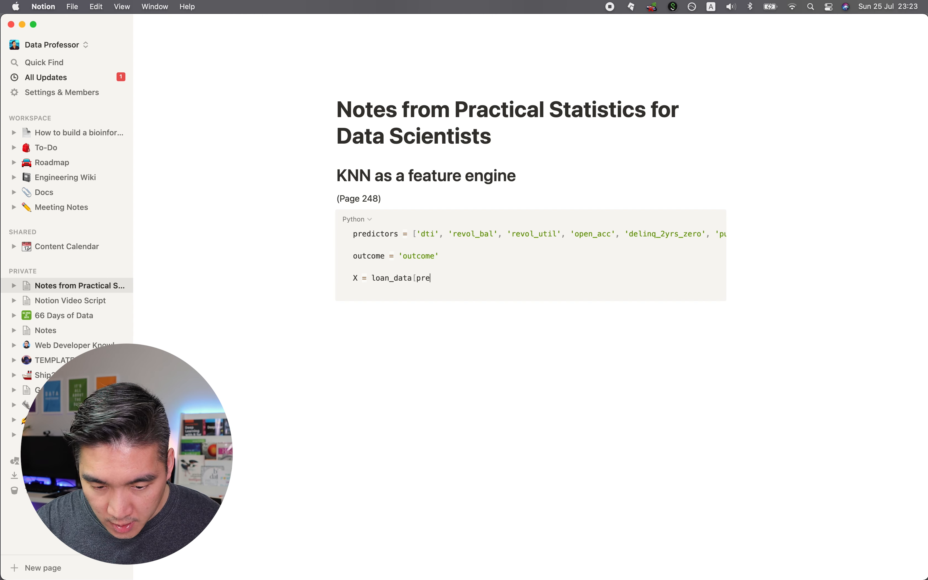
type("dictors]")
Add y = loan_data[outcome] directly below the X assignment and start a new code line.
key("Return")
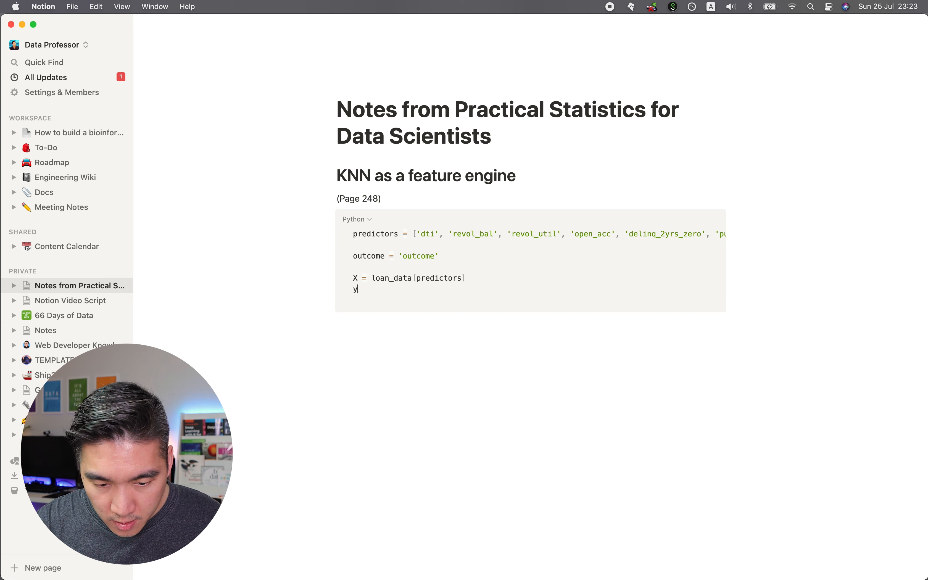
type("y = loan")
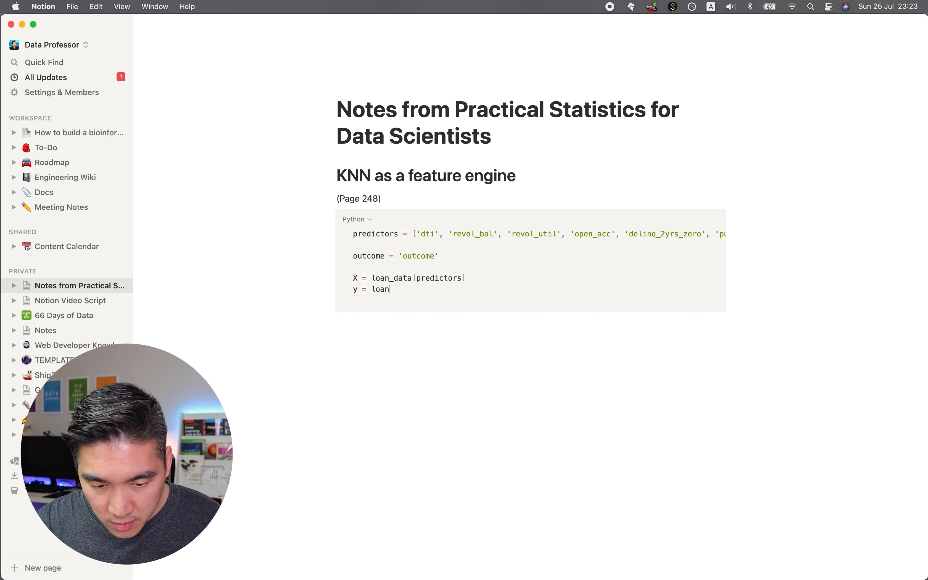
type("_data[outcome")
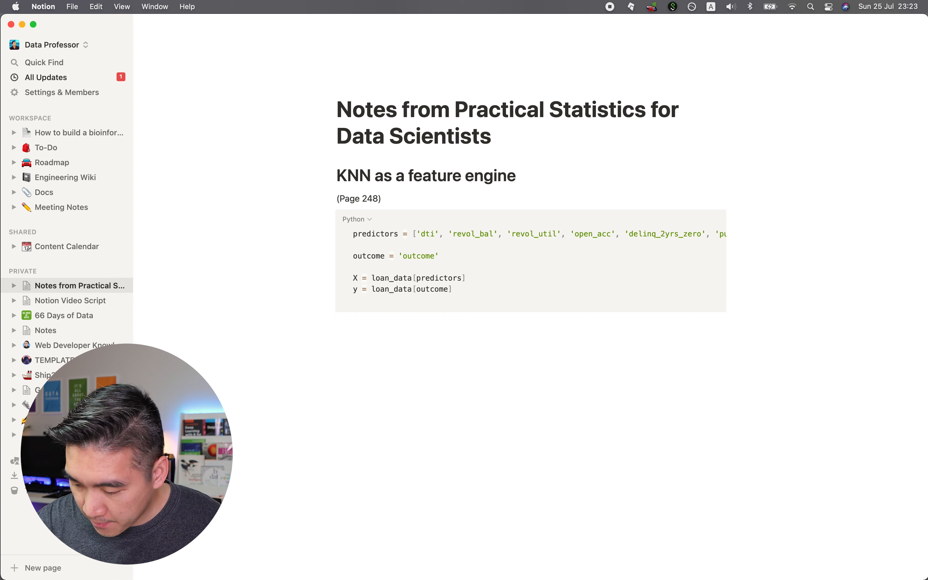
key("Return")
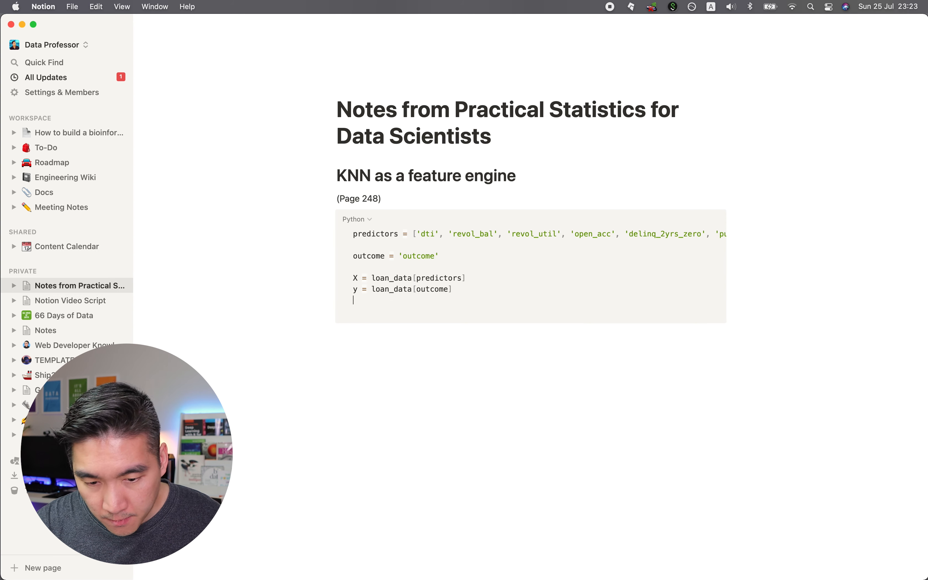
Add the line knn = KNeighborsClassifiers(n_neighbors=20) to the code, leaving a blank line after the y assignment.
key("Return")
type("knn = ")
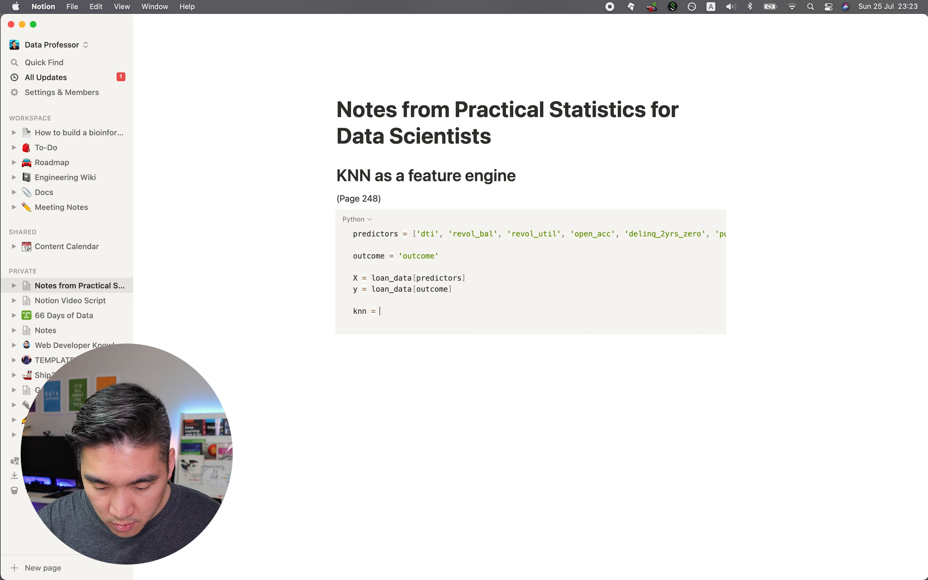
type("KNeig")
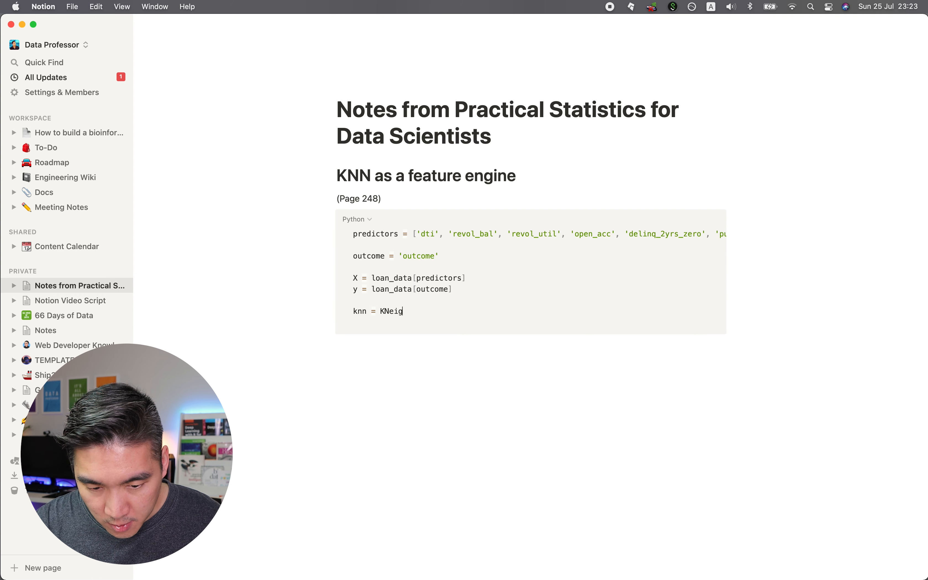
type("hborsC")
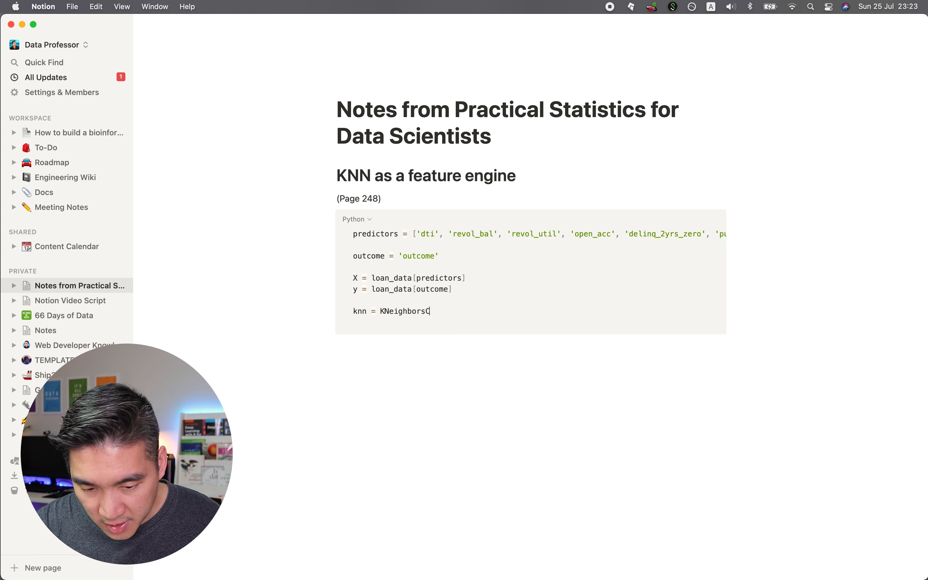
type("lassifiers(")
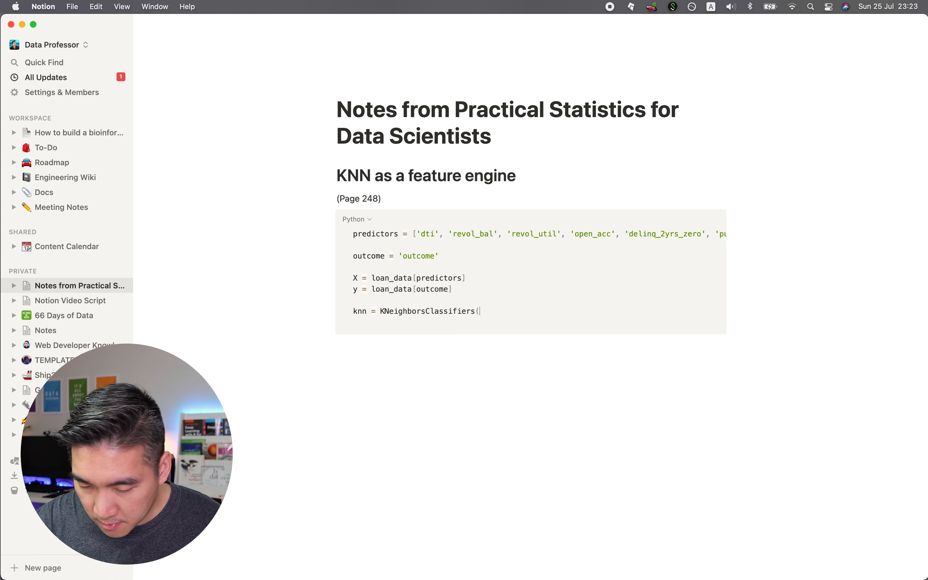
type("n_neigh")
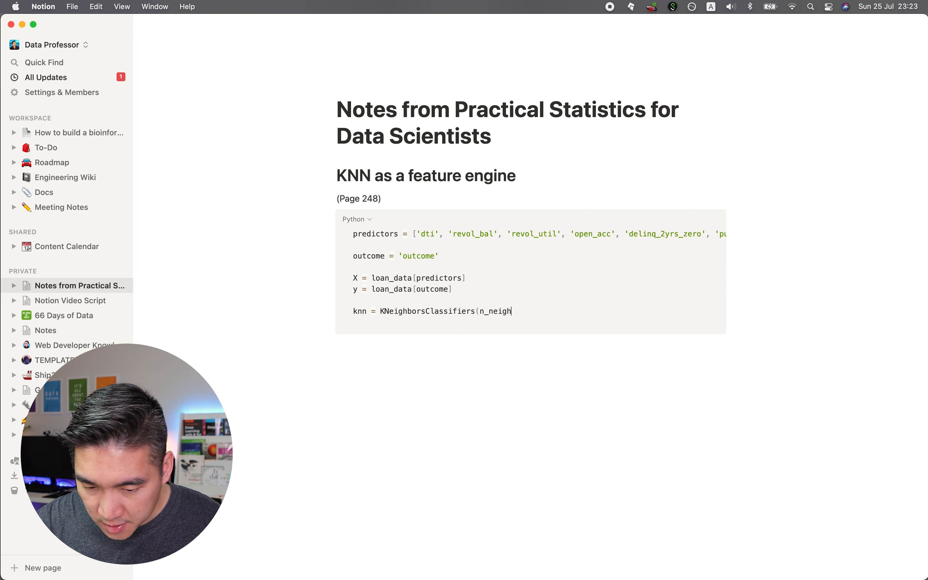
type("bors")
key("BackSpace")
type("=20")
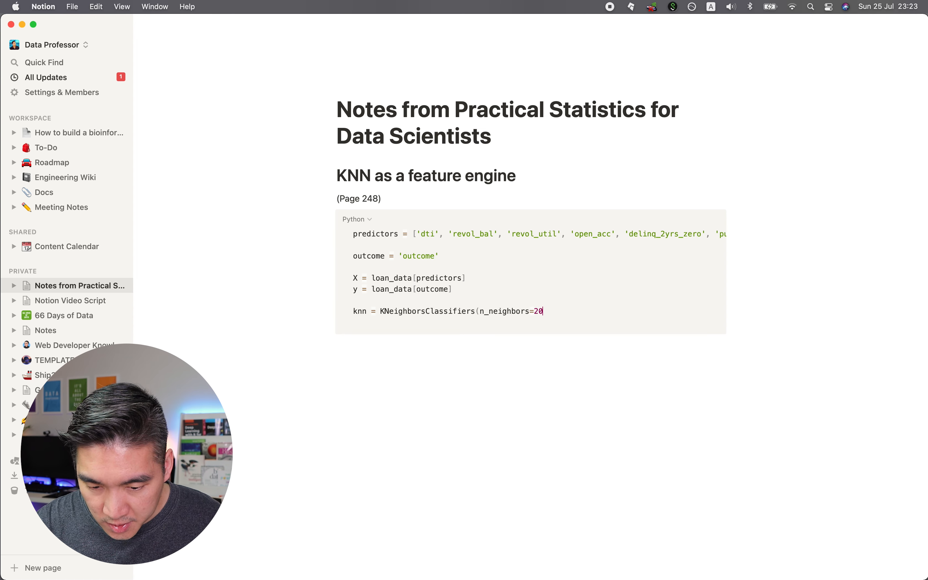
Add the line knn.fit(X, y) directly below the knn classifier definition.
key("Return")
type("knn.fit")
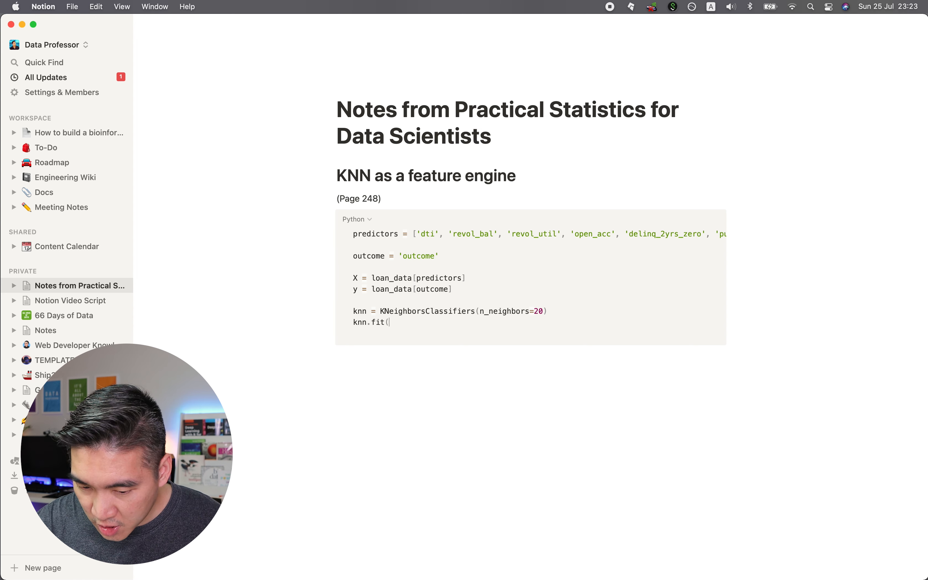
type("(X, y)")
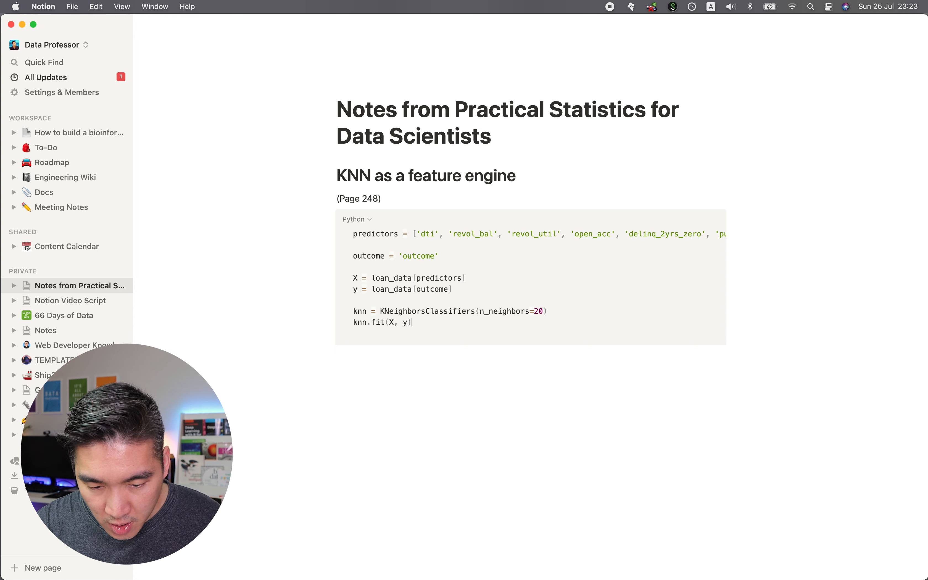
After a blank line, add code assigning knn.predict_proba(X)[:, 1] to the 'borrower_score' column of loan_data.
key("Return")
key("Return")
type("loan")
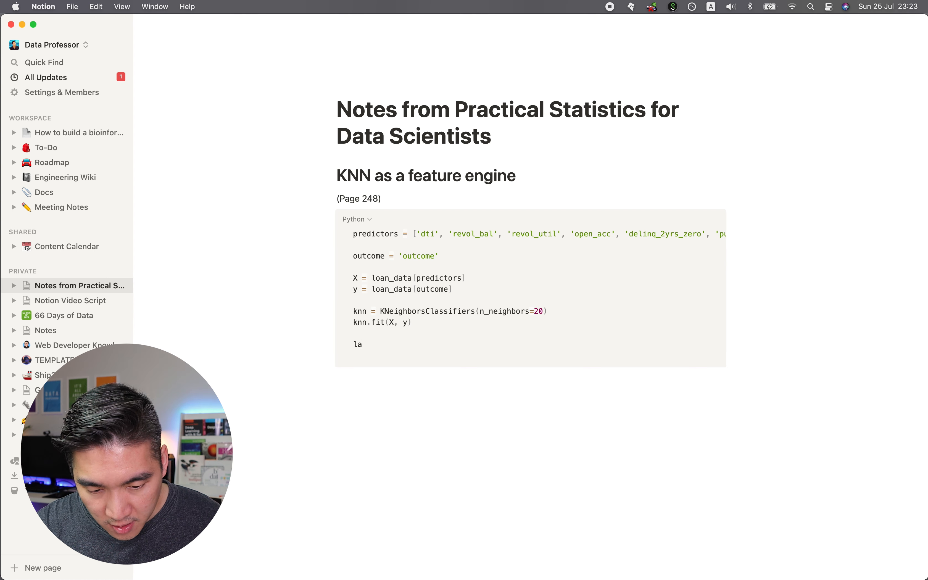
type("_data")
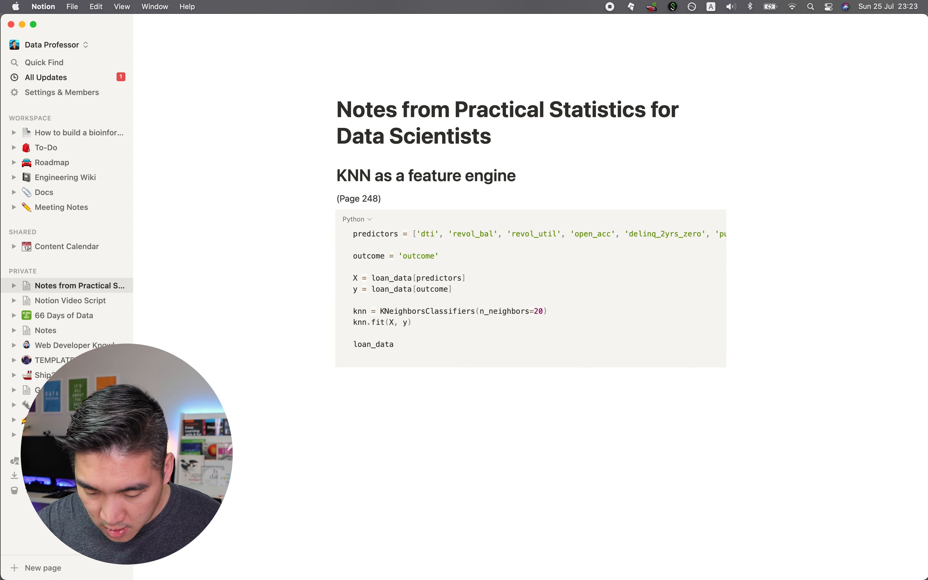
type("['borrower")
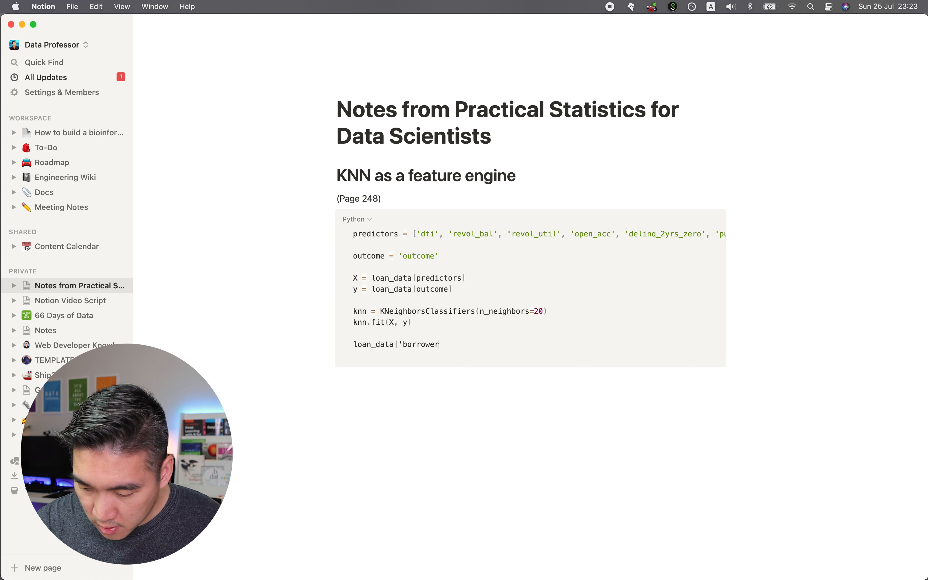
type("_score'")
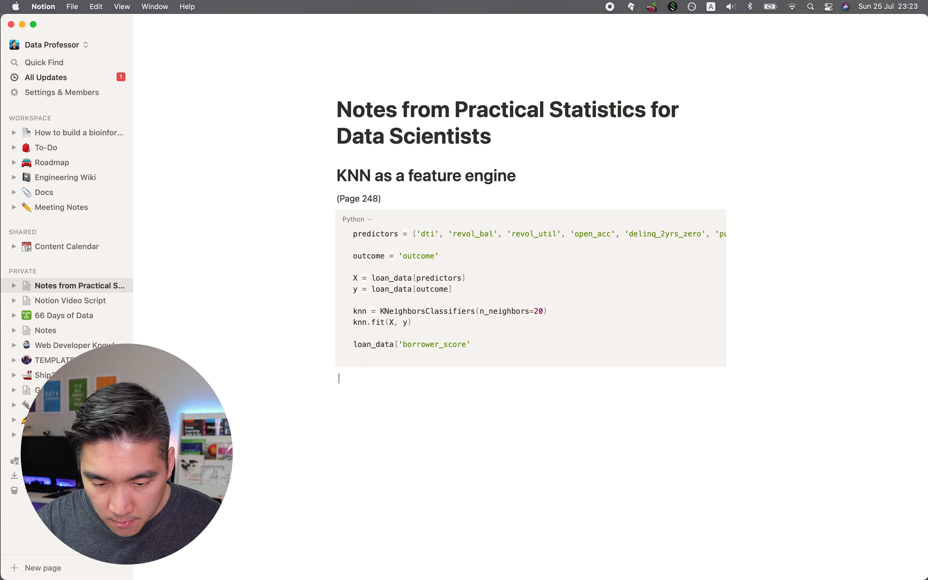
type("=")
left_click(509, 343)
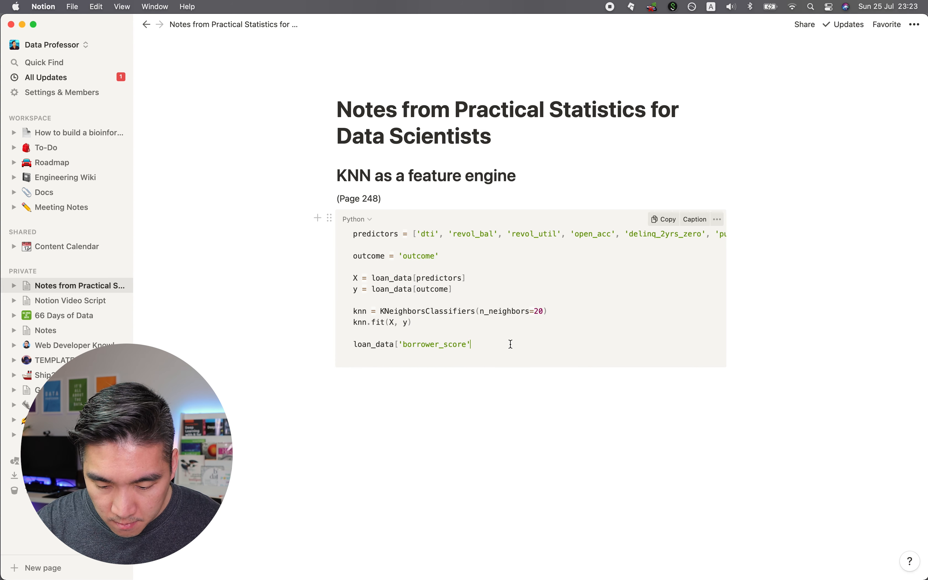
type("= k")
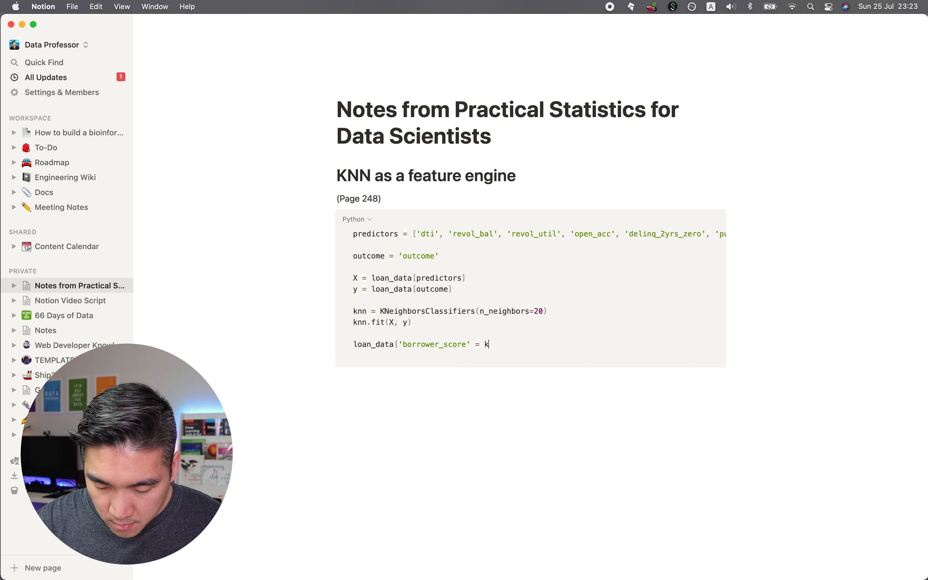
type("nn.predict_p")
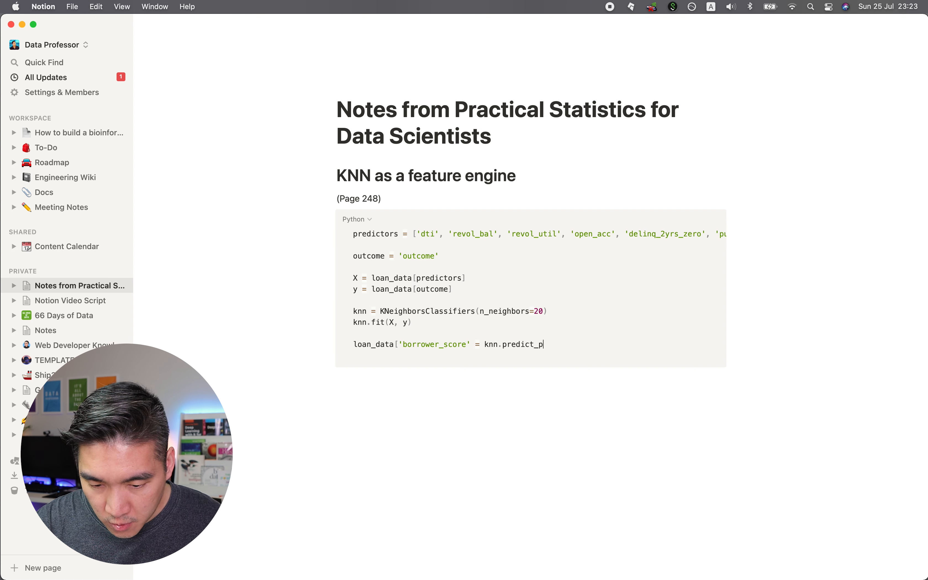
type("roba(")
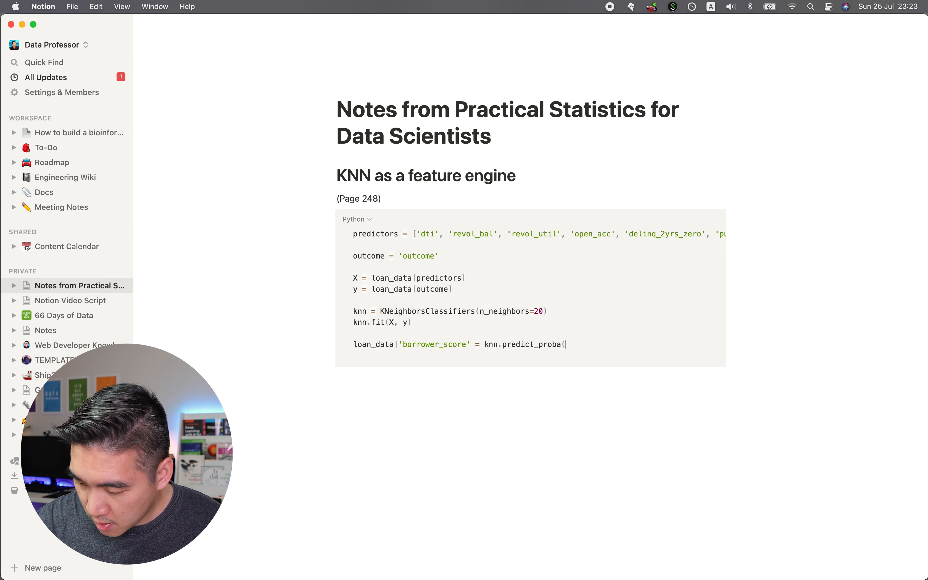
type("X)[:, 1")
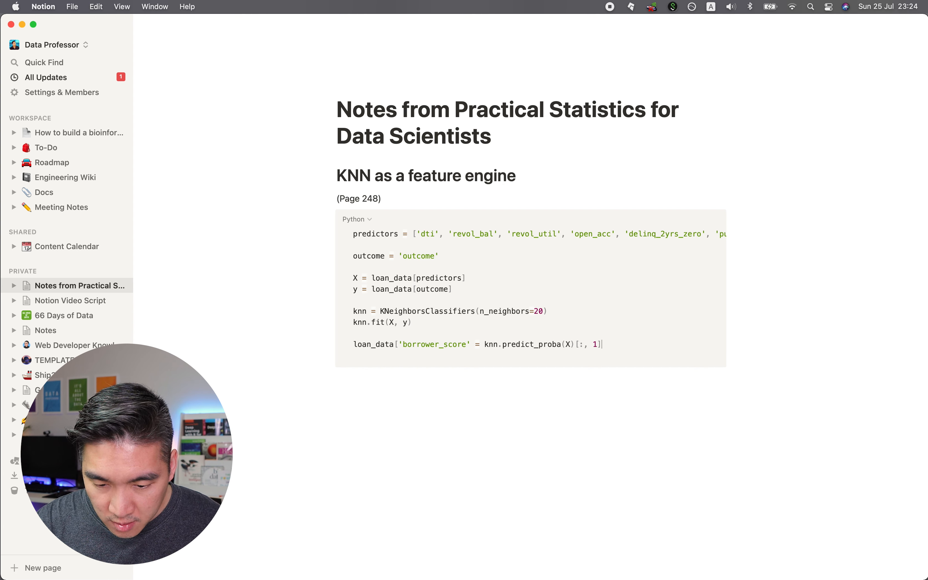
Add the line loan_data['borrower_score'].describe() at the end of the code and close the missing square bracket in the assignment above it.
key("Return")
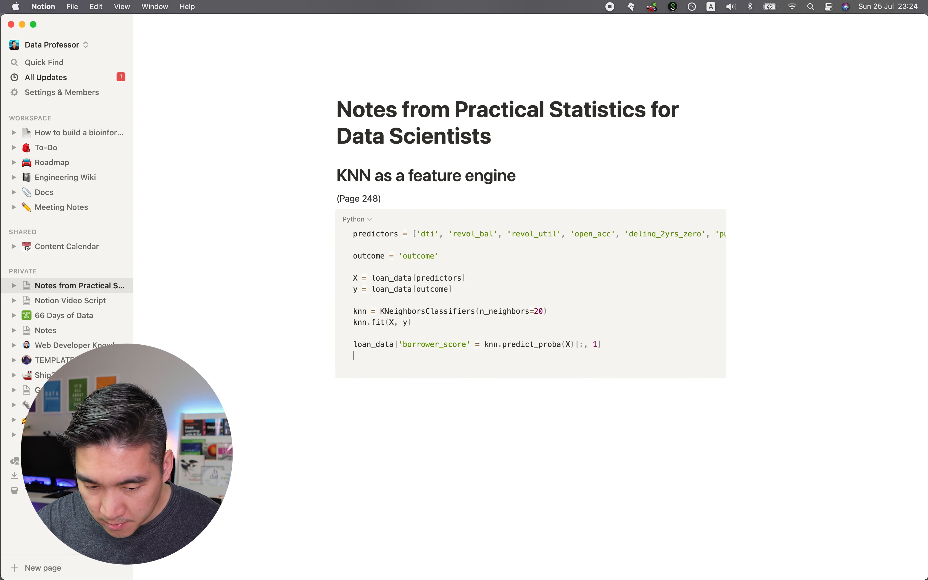
type("loan_")
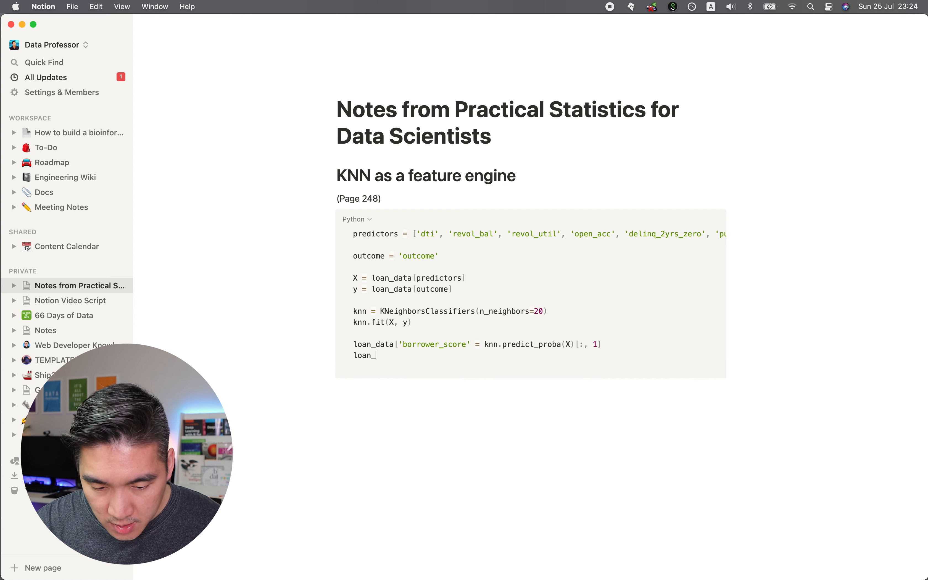
type("data['b")
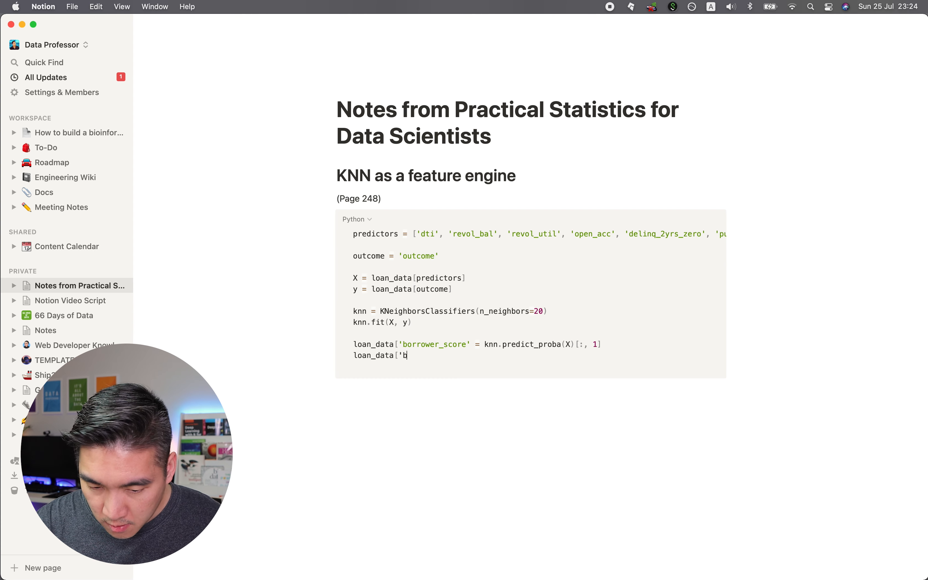
type("orrower_sco")
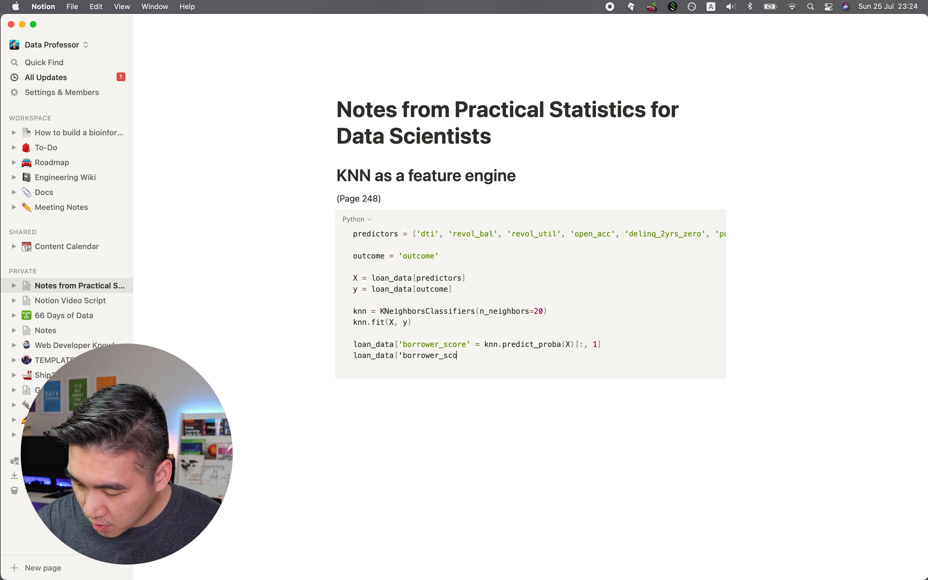
type("re'] ")
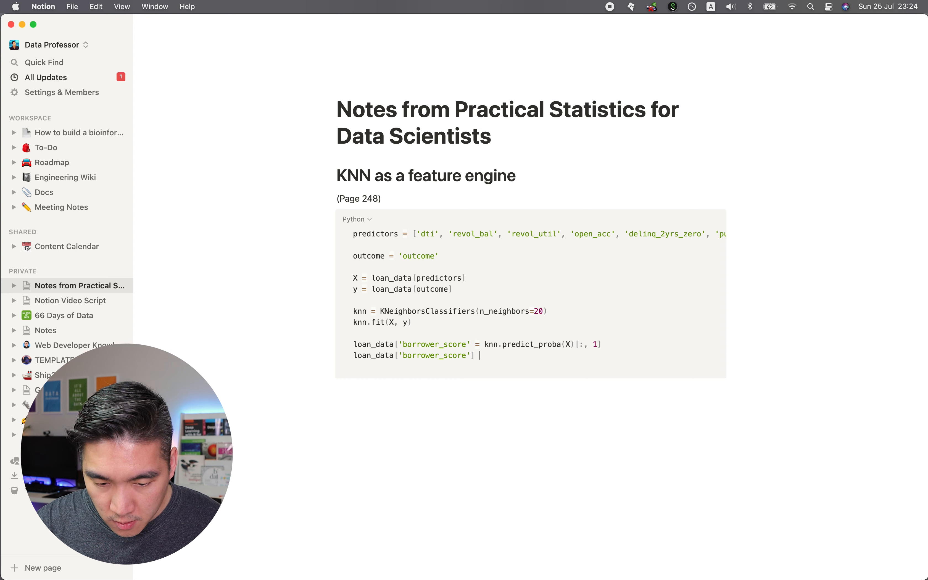
type("=")
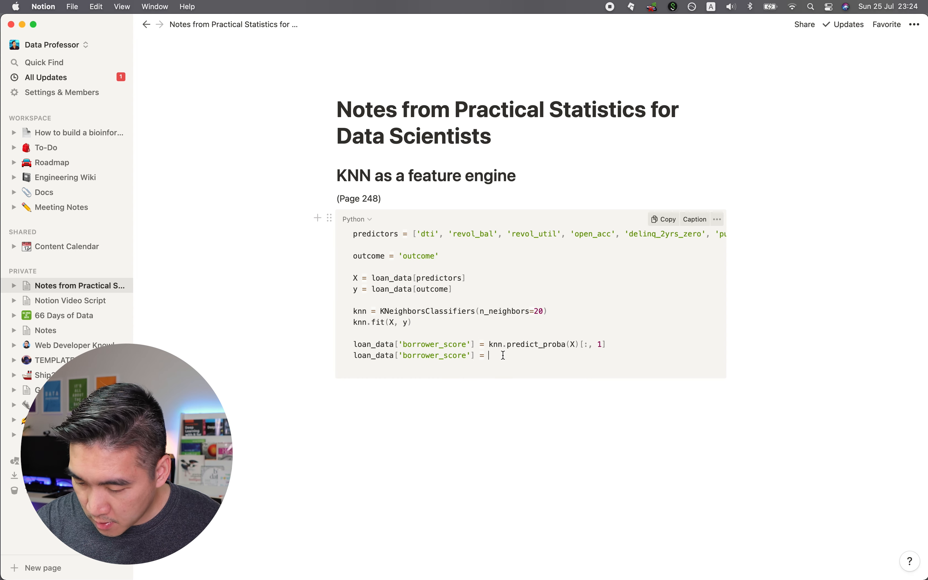
key("BackSpace")
key("BackSpace")
key("BackSpace")
type(".de")
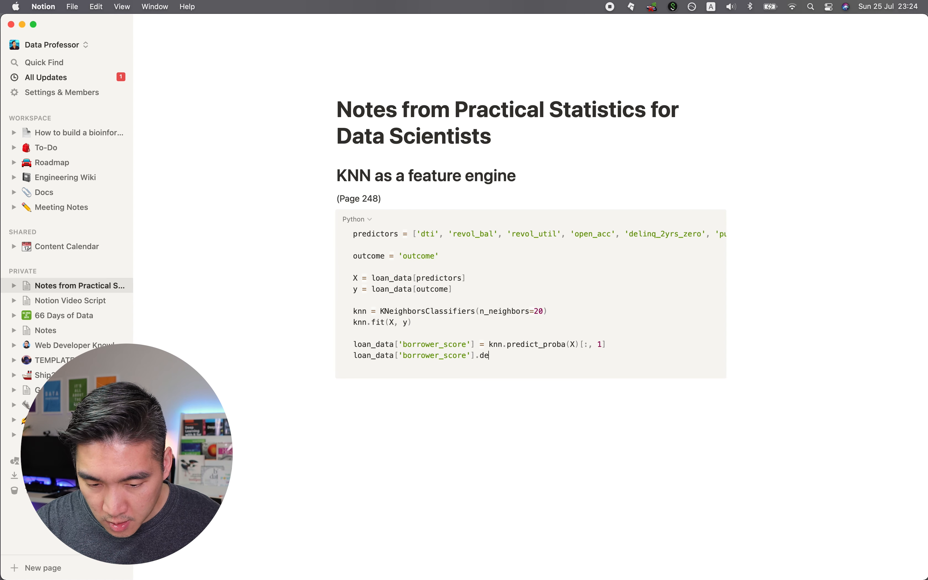
type("scribe(")
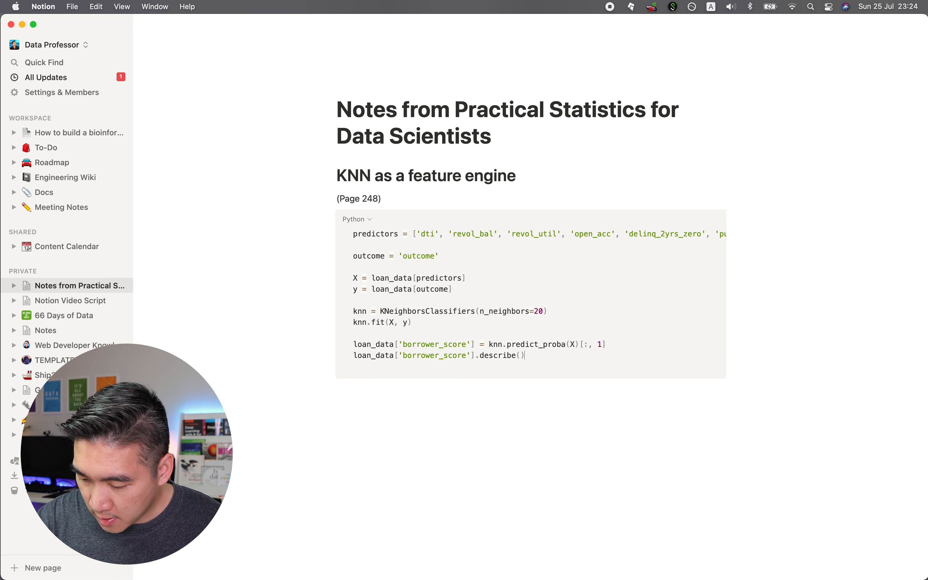
left_click(439, 392)
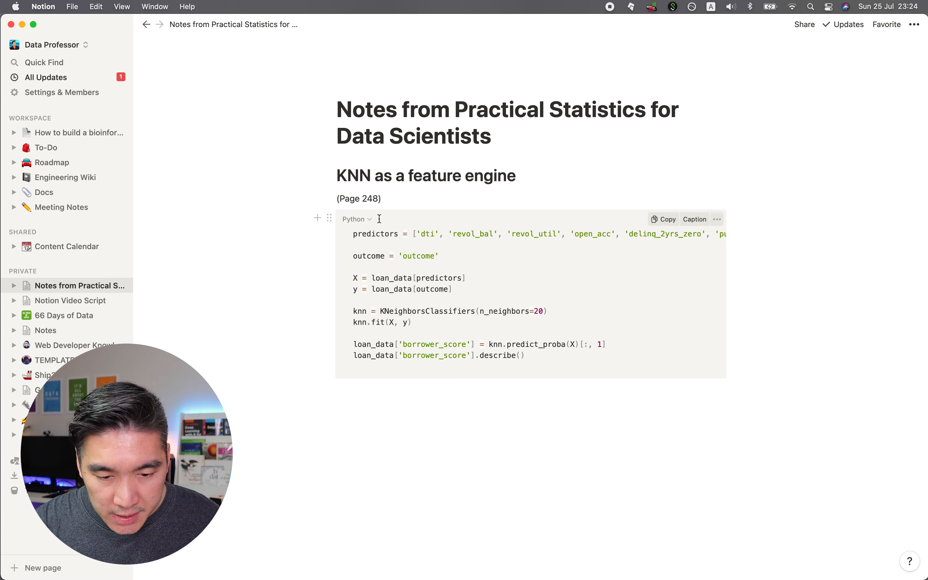
Below the page reference, add an empty line and the sentence "The following code block uses predict_proba method for obtaining the probabilities:".
left_click(388, 199)
key("Return")
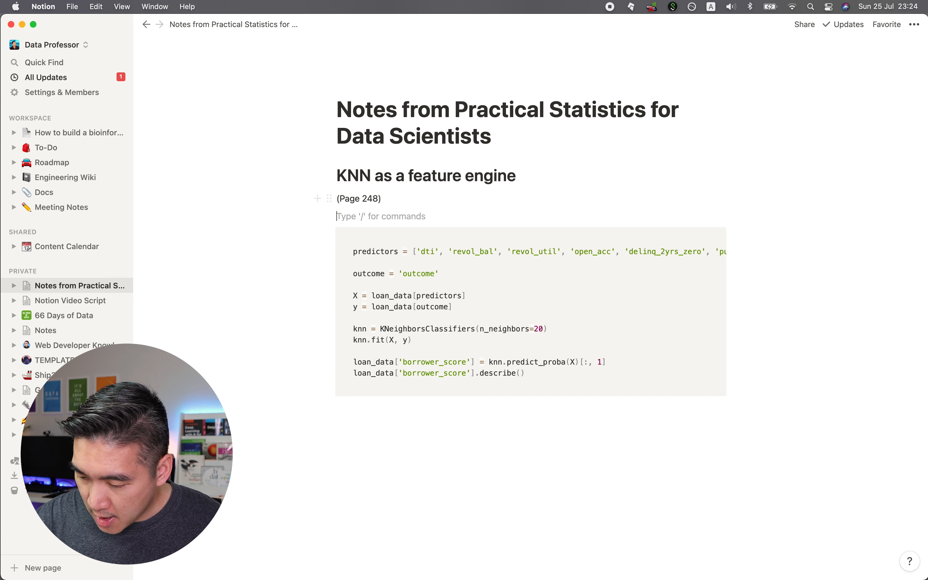
type("The f")
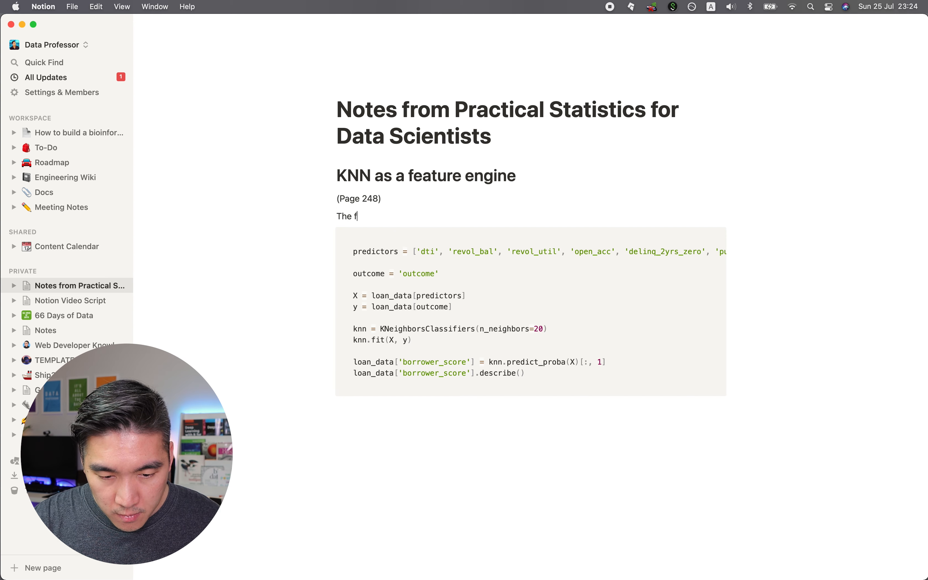
type("ollowing code")
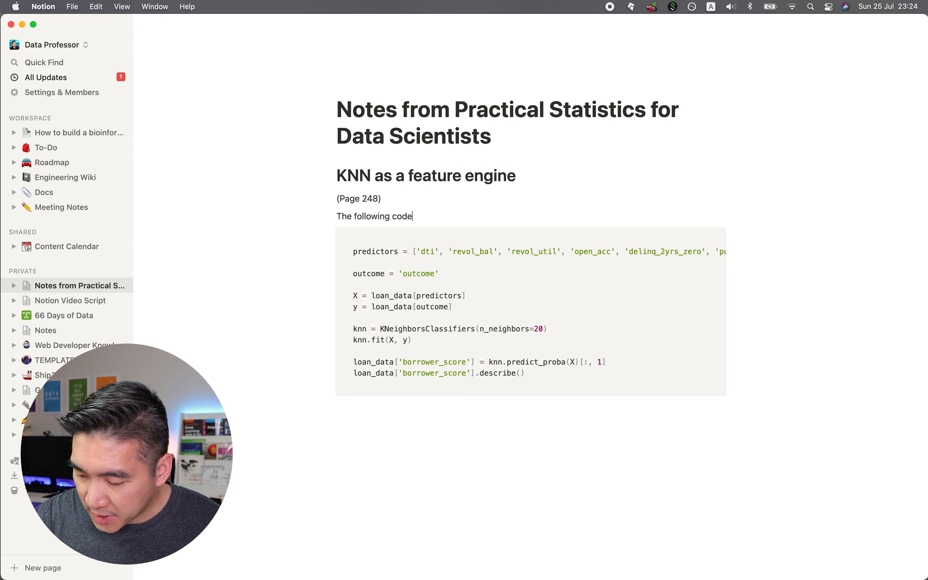
type(" block uses predict_proba method forob")
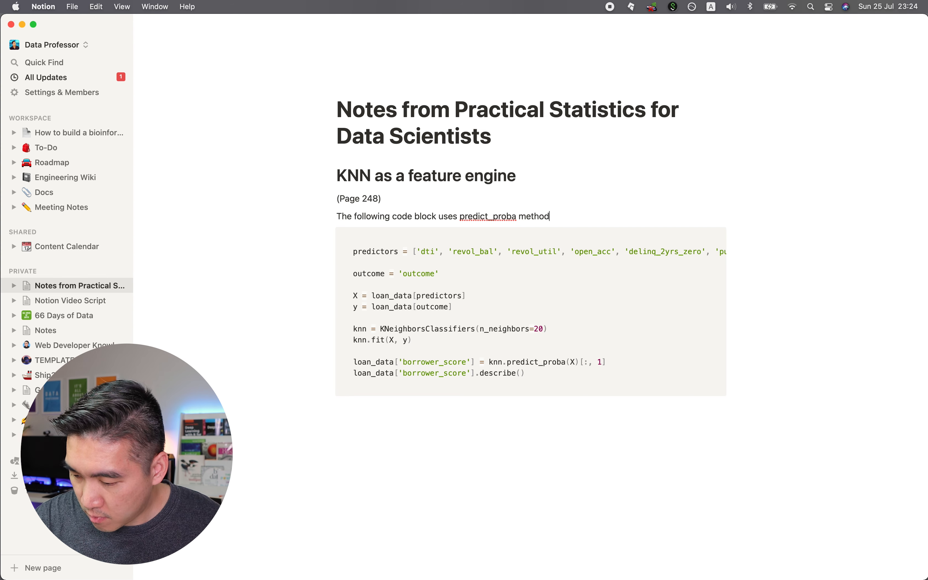
key("BackSpace")
key("BackSpace")
type("obtaining the probabilities:")
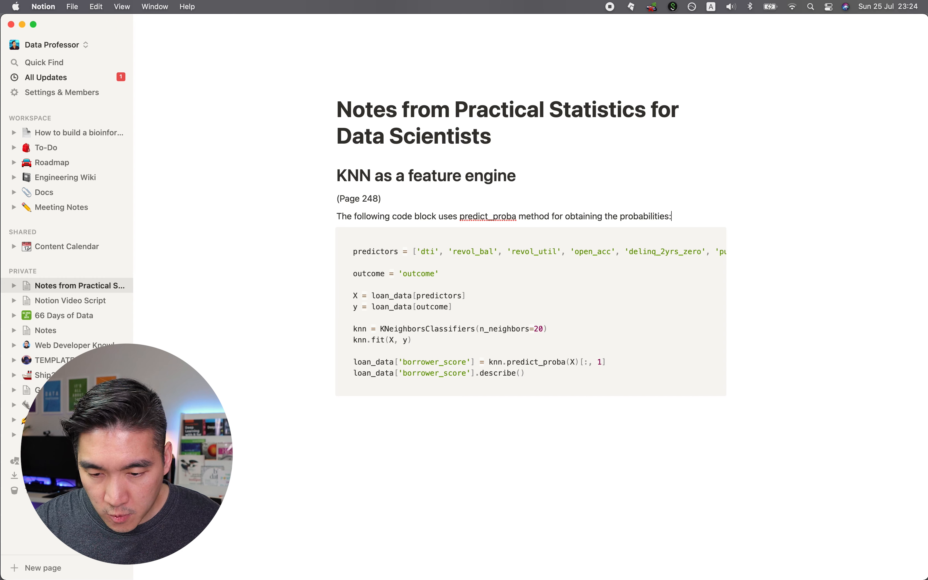
left_click(385, 199)
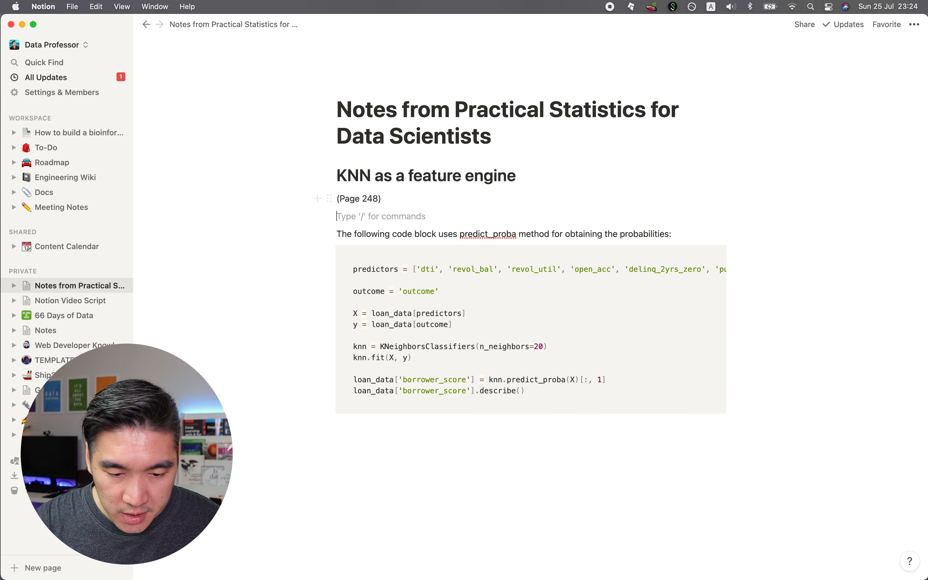
key("Return")
scroll(342, 234, "down", 2)
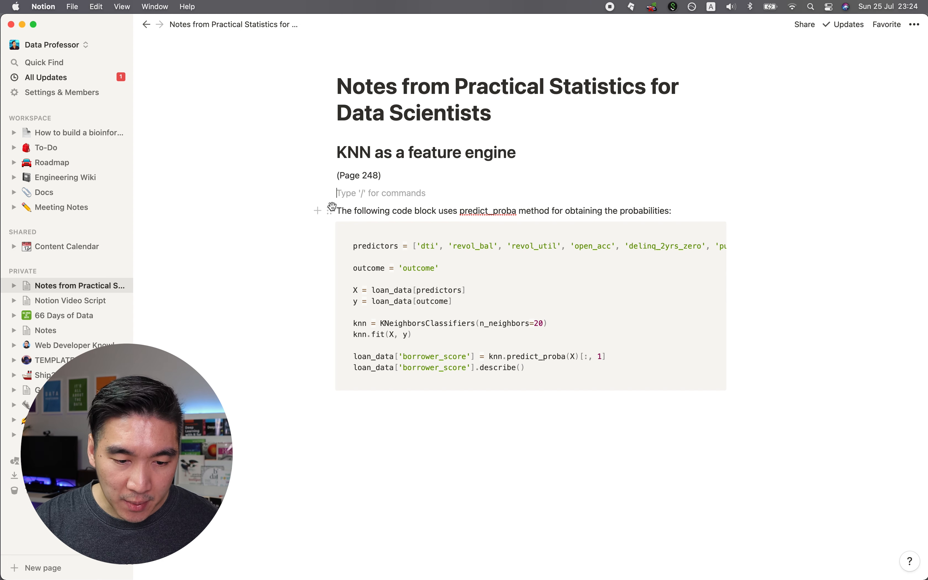
left_click(351, 212)
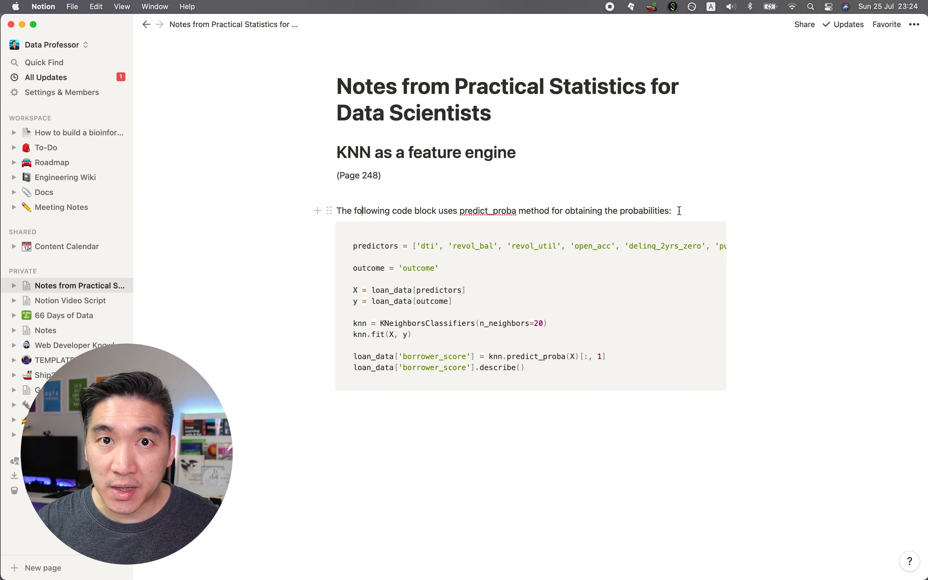
left_click(329, 212)
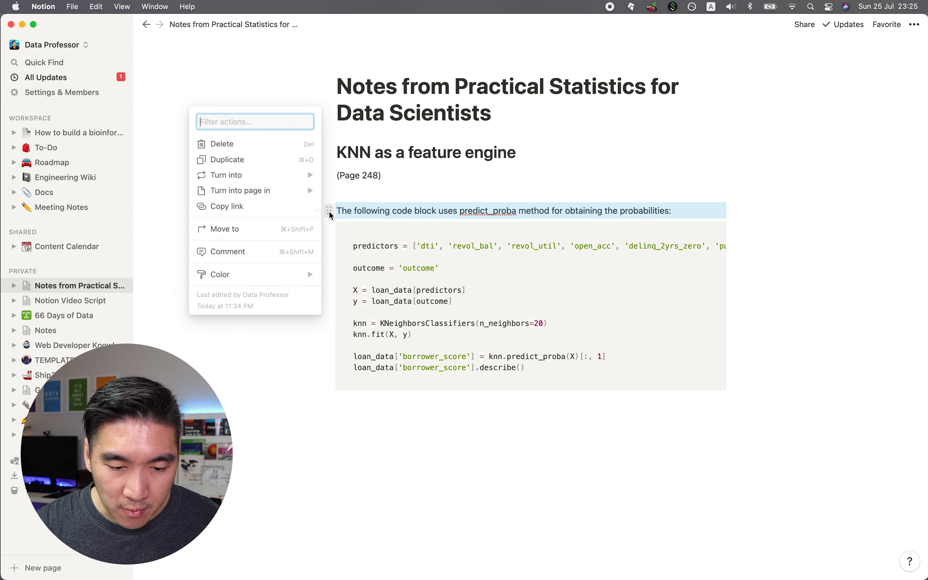
key("Escape")
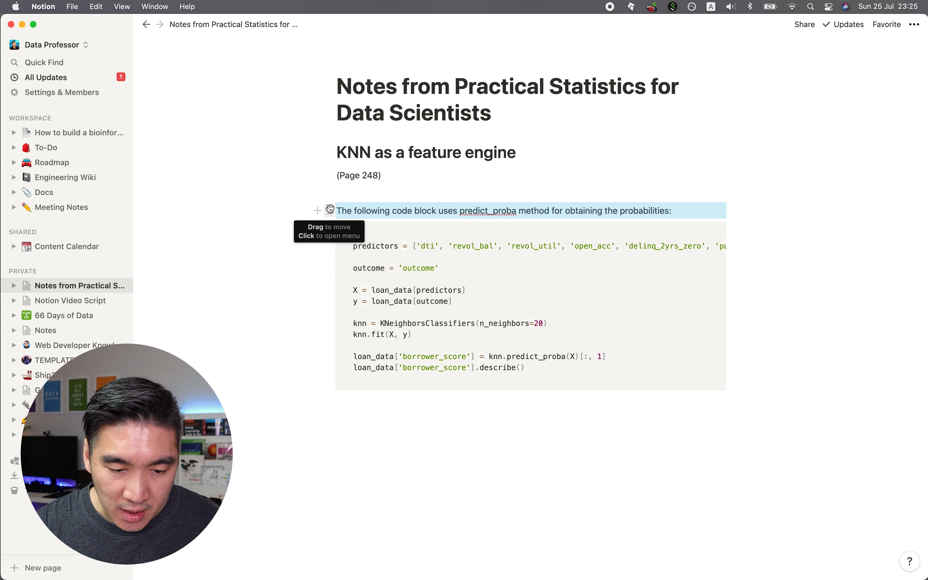
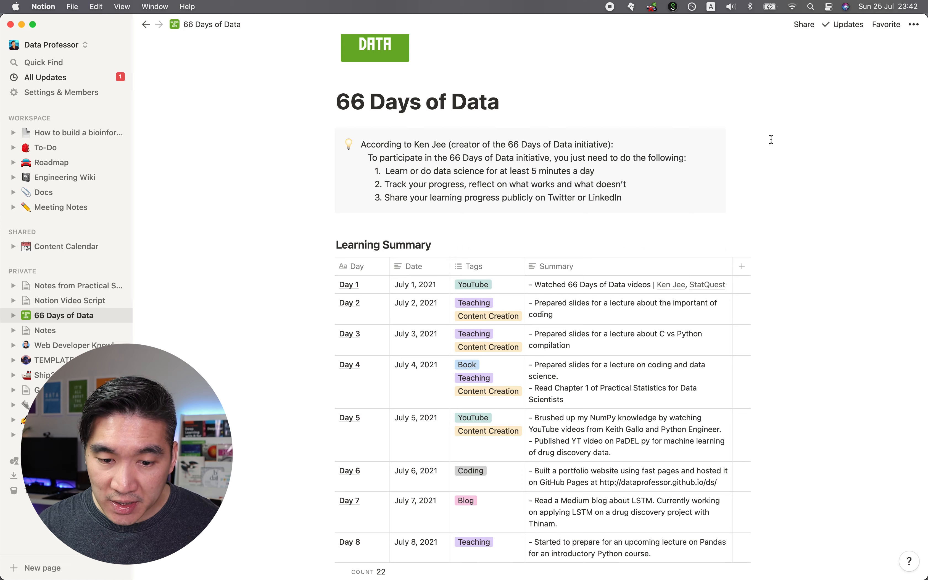
Share the 66 Days of Data page to the web and copy its public link.
scroll(772, 139, "up", 5)
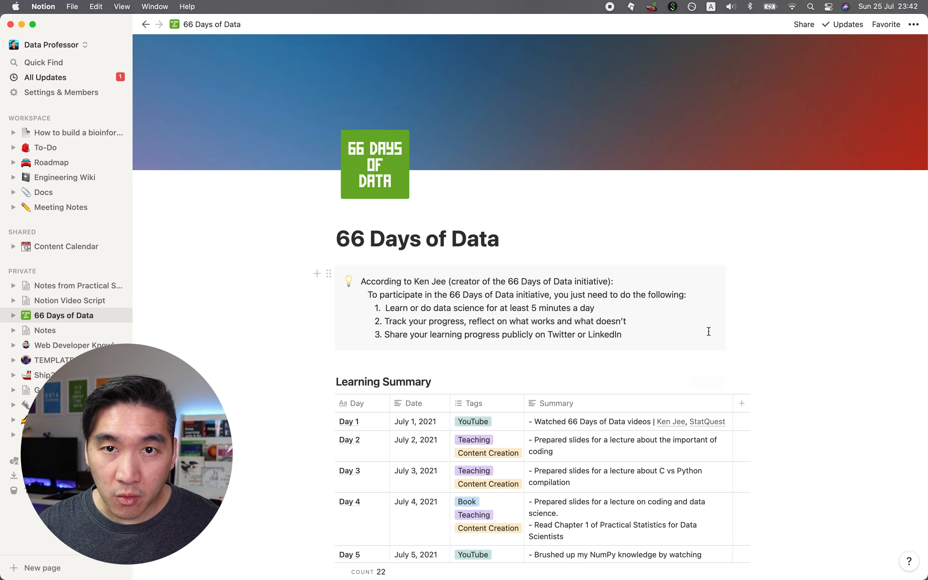
left_click(805, 25)
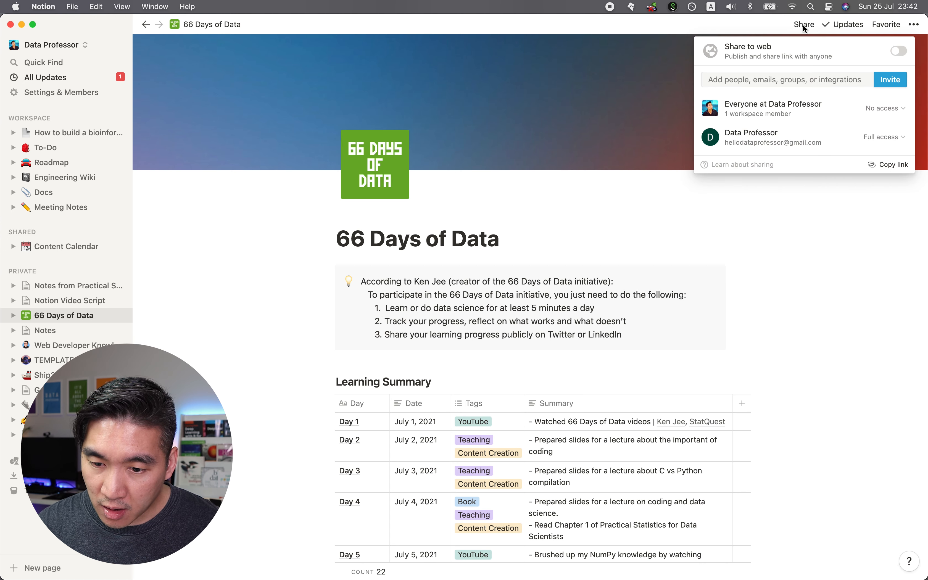
left_click(806, 26)
left_click(809, 26)
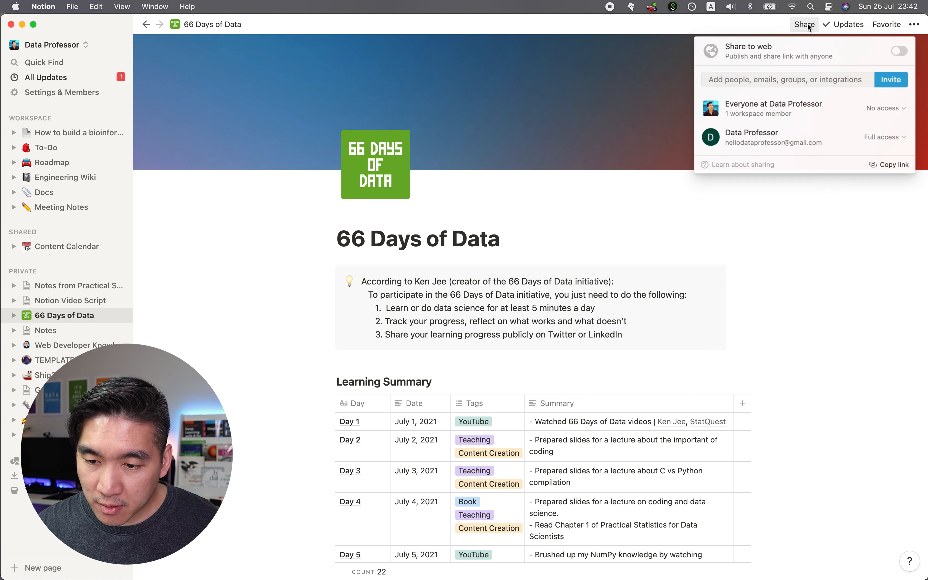
left_click(901, 52)
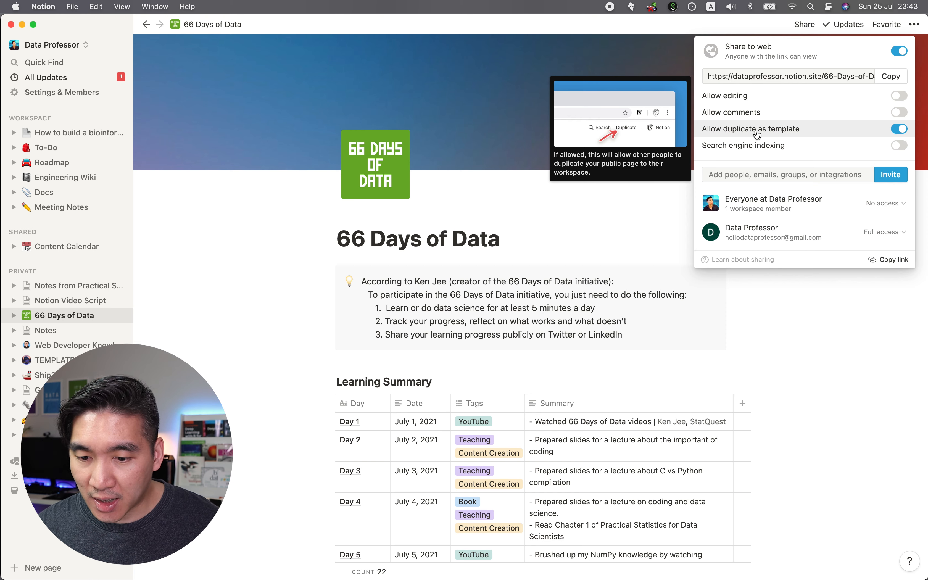
left_click(893, 78)
left_click(598, 206)
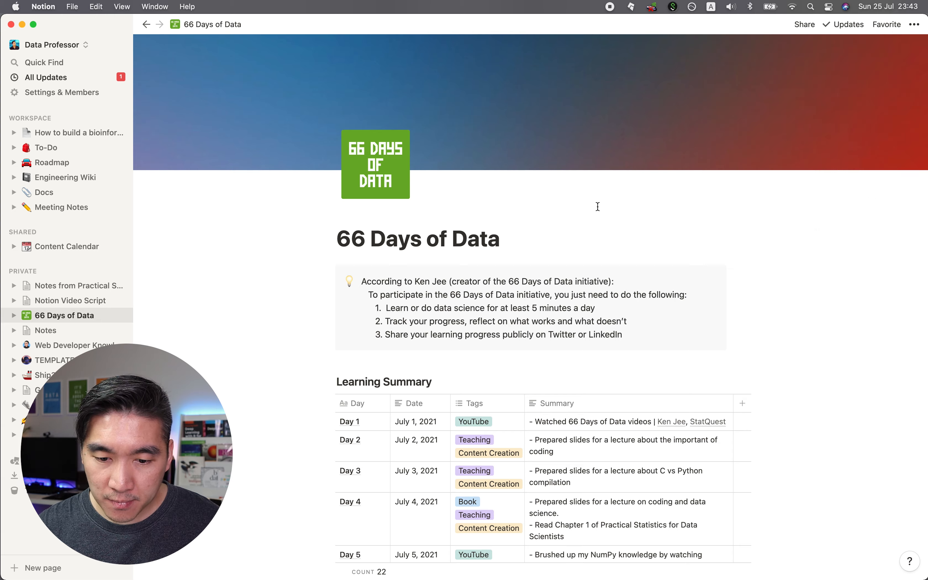
Switch to Chrome and load the copied public link in place of the Practical Statistics notes page.
key("ctrl+Left")
left_click(338, 50)
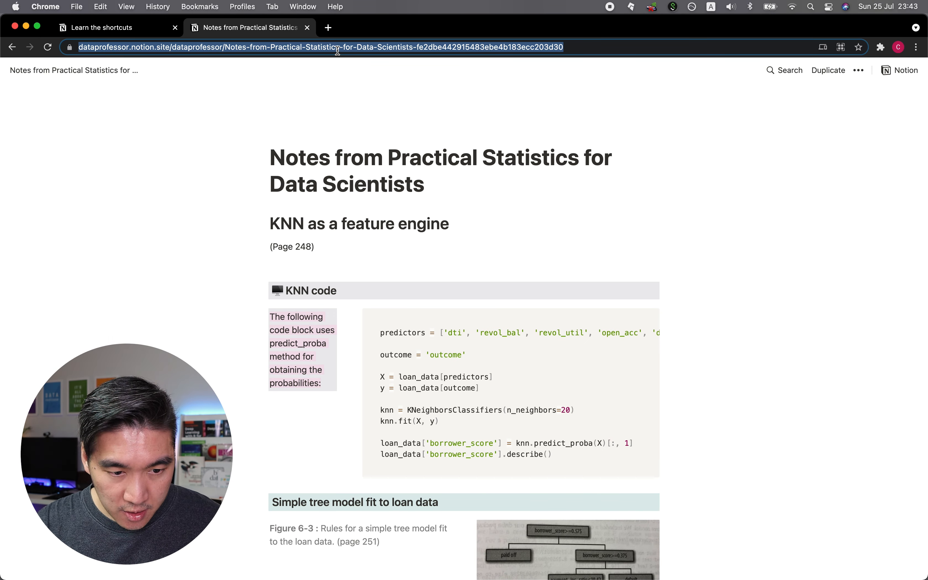
key("super+v")
key("Return")
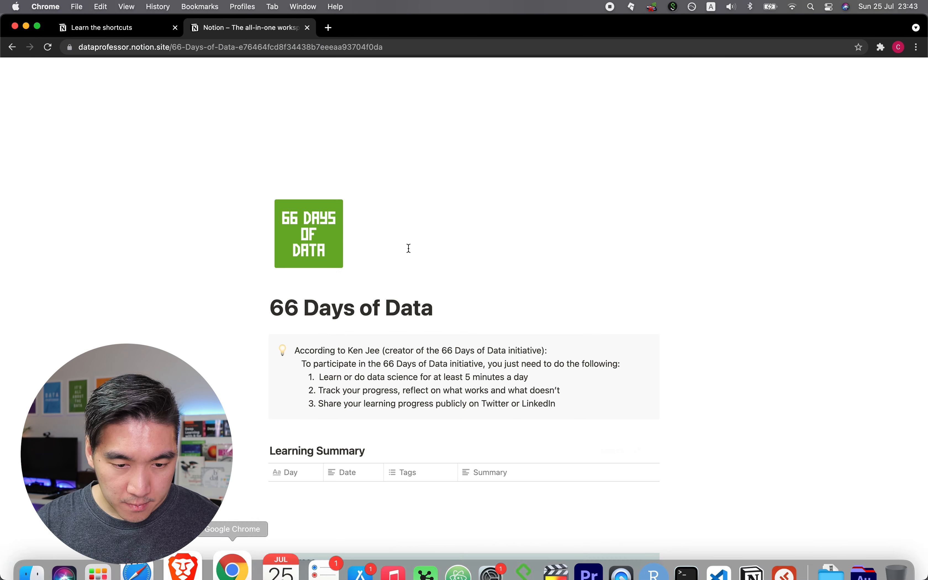
Examine the Learning Summary table on the public 66 Days of Data page, then return to the page's beginning.
scroll(245, 277, "down", 5)
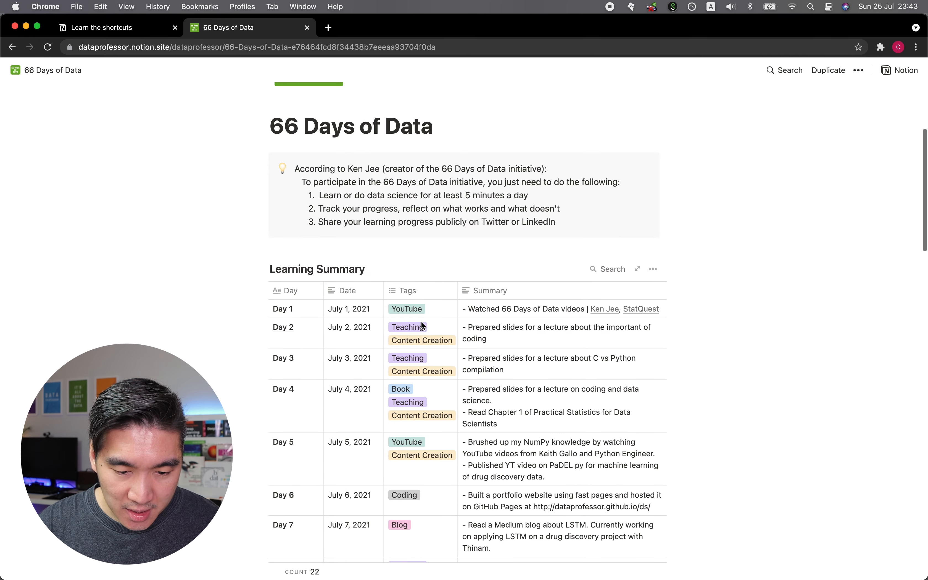
scroll(406, 313, "down", 6)
scroll(406, 313, "down", 2)
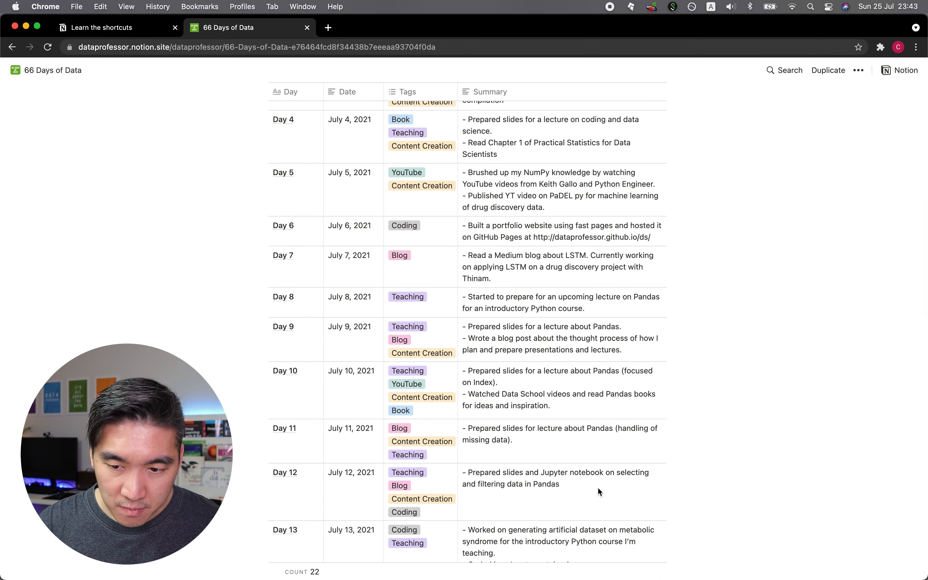
scroll(499, 403, "down", 10)
scroll(600, 492, "up", 10)
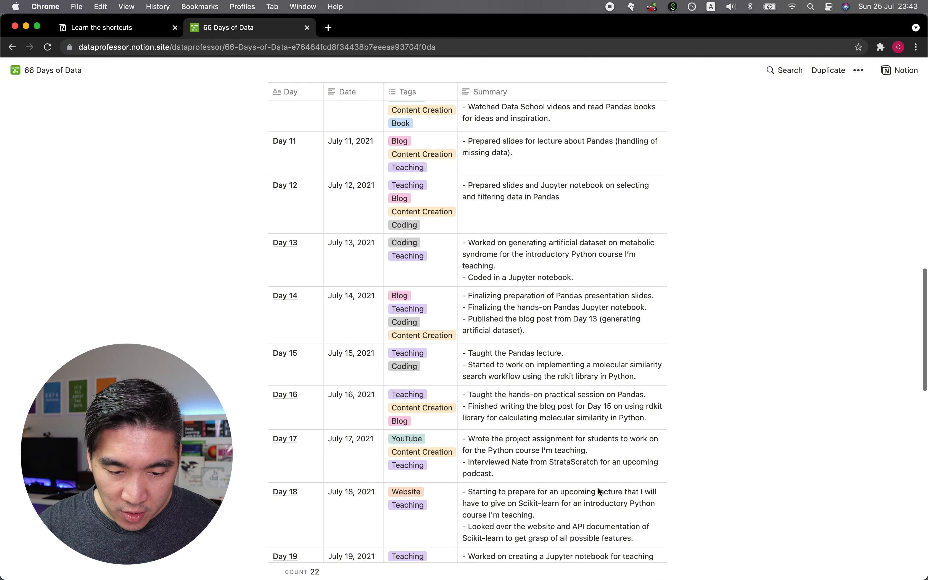
scroll(409, 344, "down", 3)
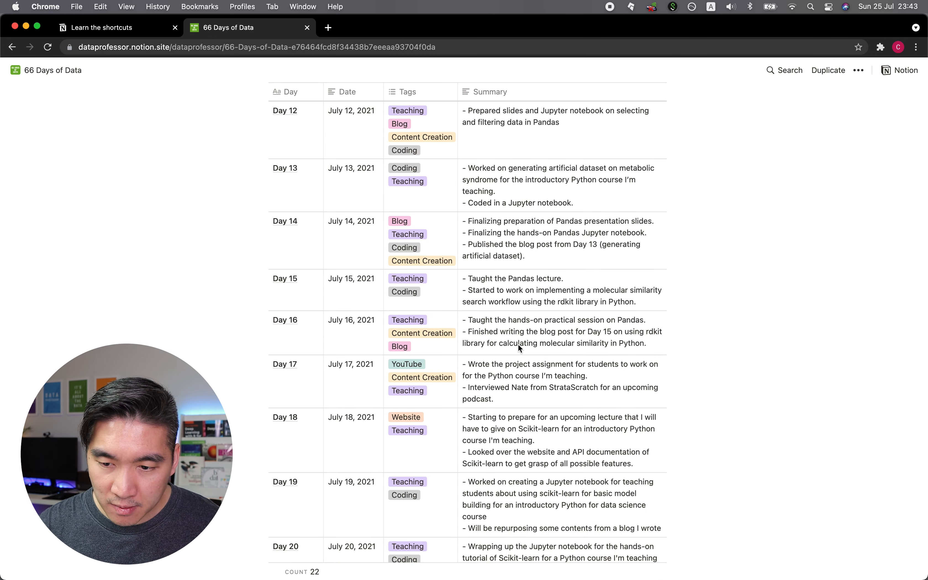
scroll(520, 349, "up", 15)
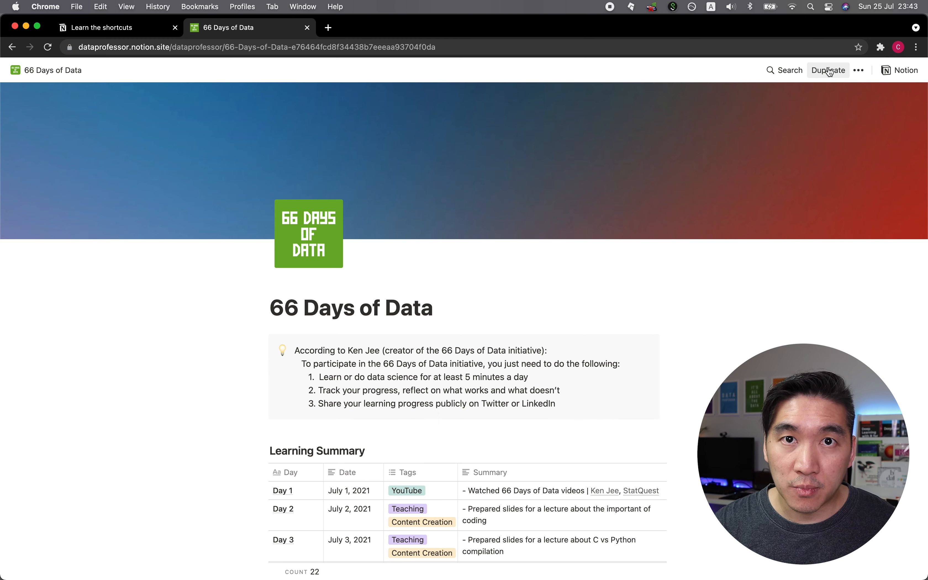
Switch back to the Notion app and duplicate the 66 Days of Data page.
left_click(830, 72)
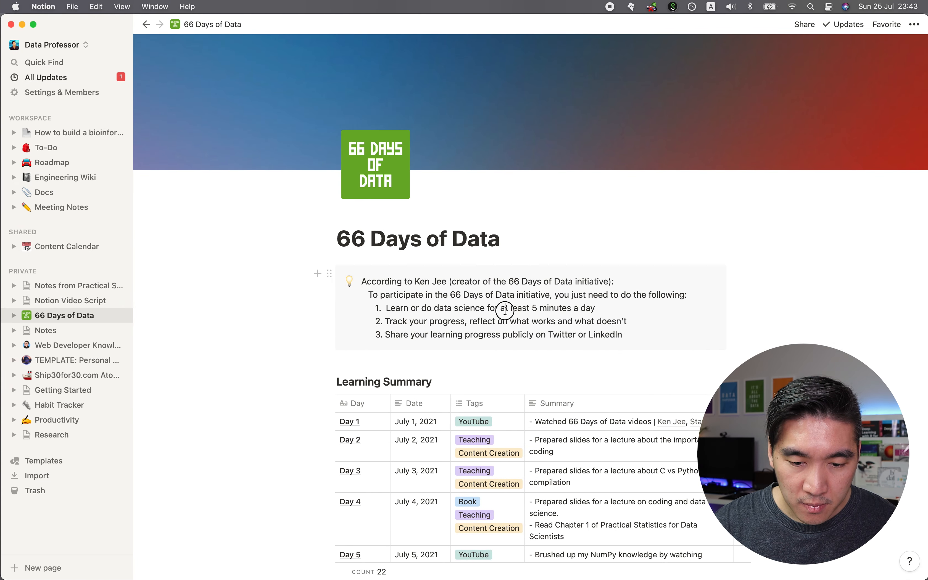
left_click(107, 316)
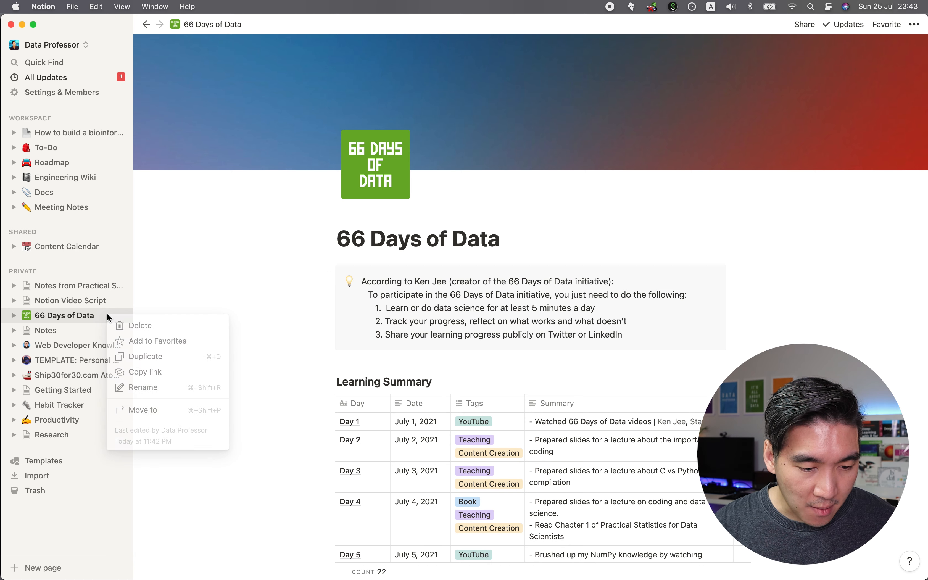
left_click(151, 357)
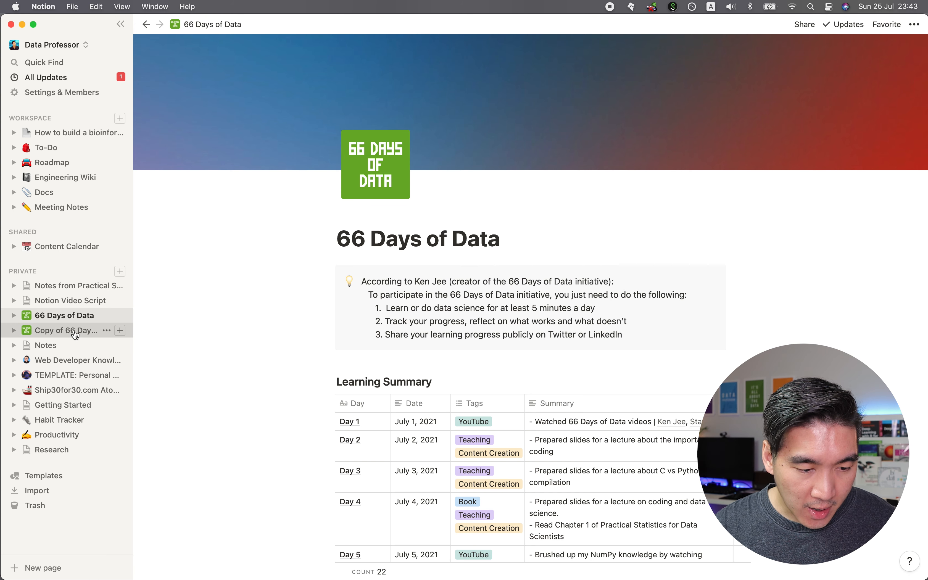
Open the duplicated page and rename it 66 Days of Data Template.
left_click(76, 335)
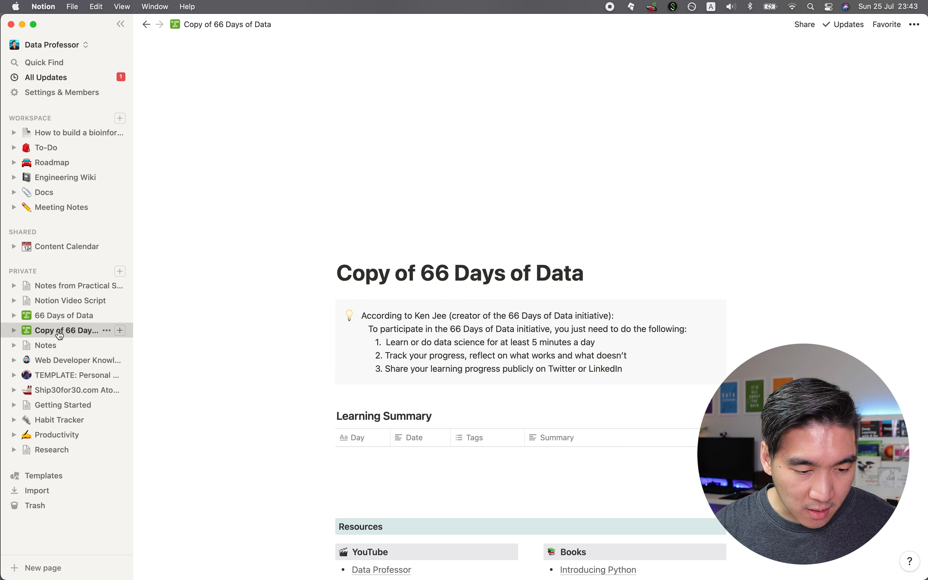
left_click(106, 330)
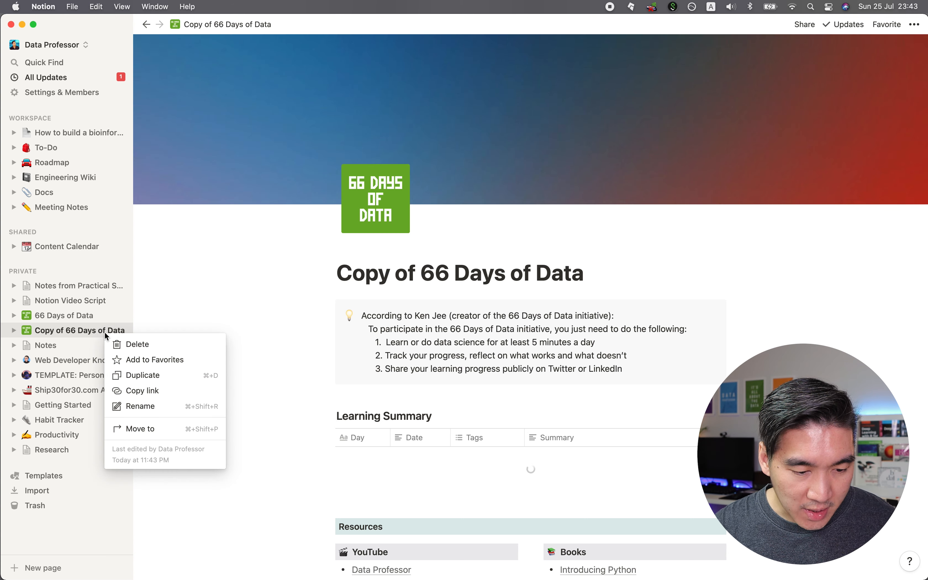
left_click(123, 407)
left_click(51, 345)
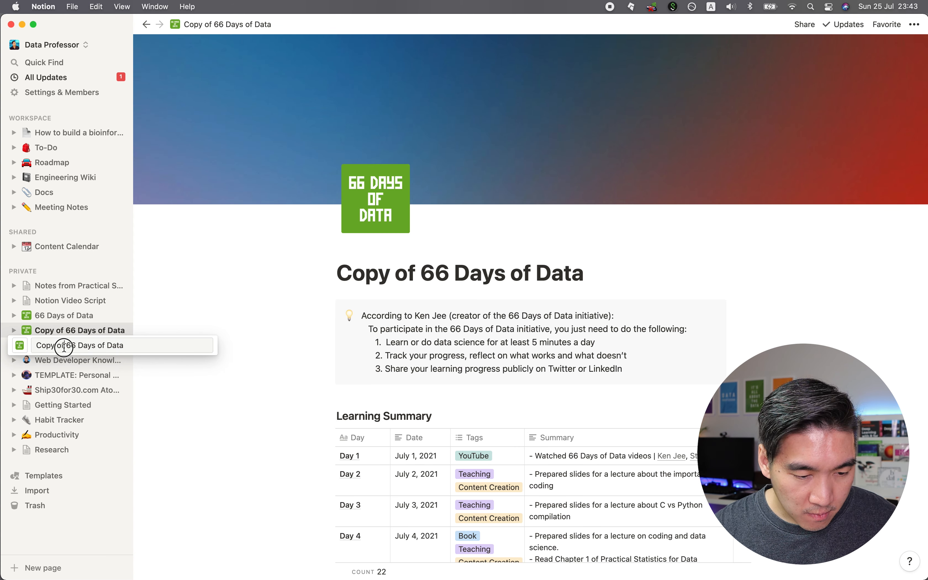
left_click_drag(64, 348, 33, 346)
type("T")
key("BackSpace")
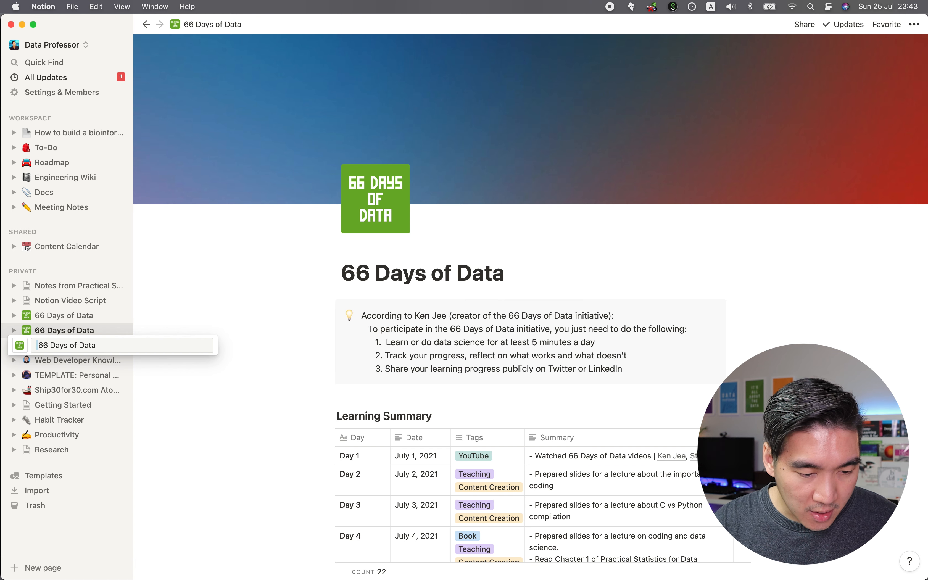
key("Delete")
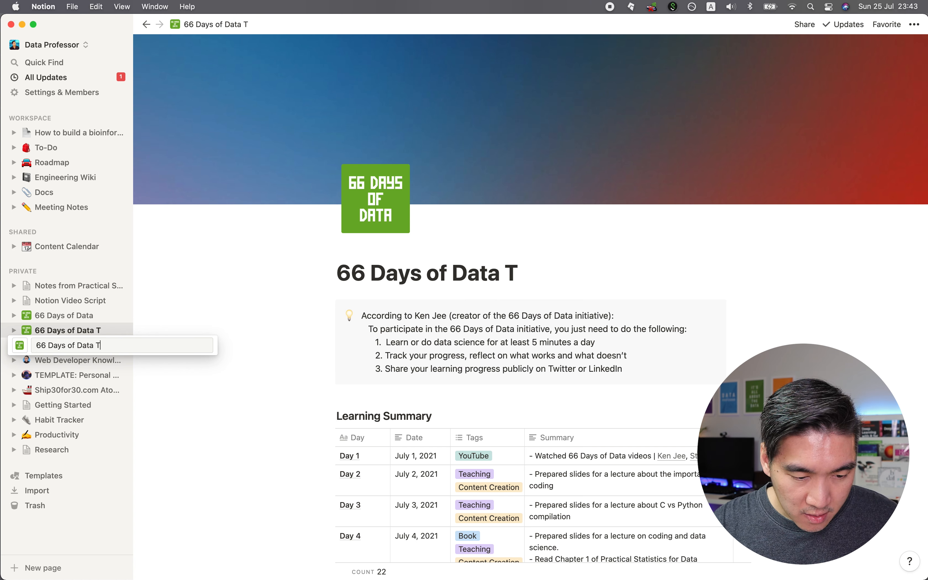
type("Templat")
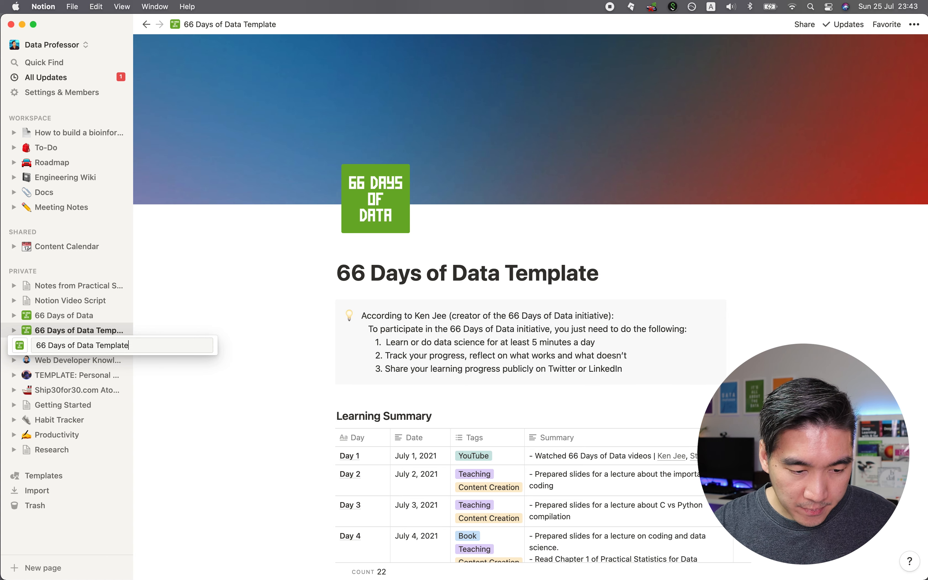
type("e")
key("Return")
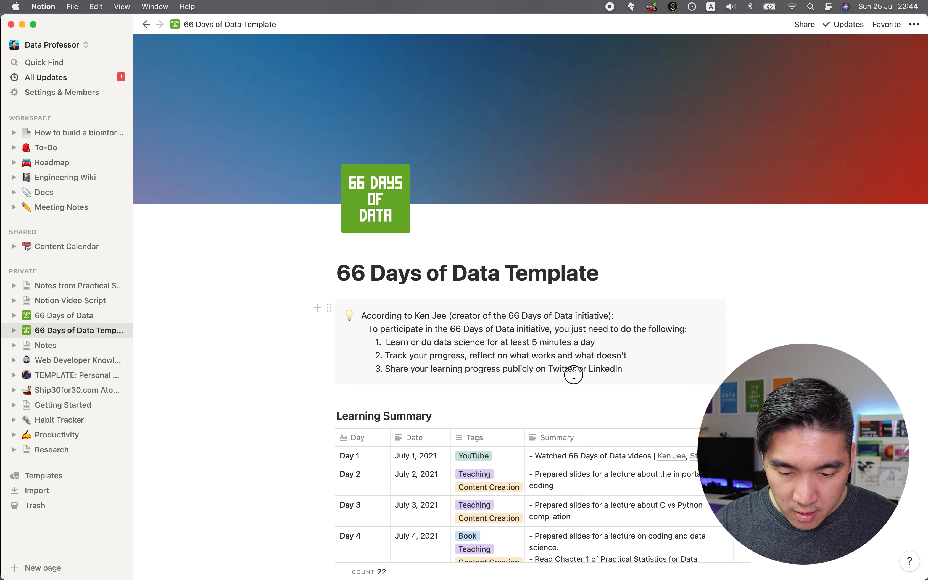
Clear the Date, Tags and Summary cells for Day 1 through Day 21 in the template's Learning Summary table.
scroll(573, 374, "down", 10)
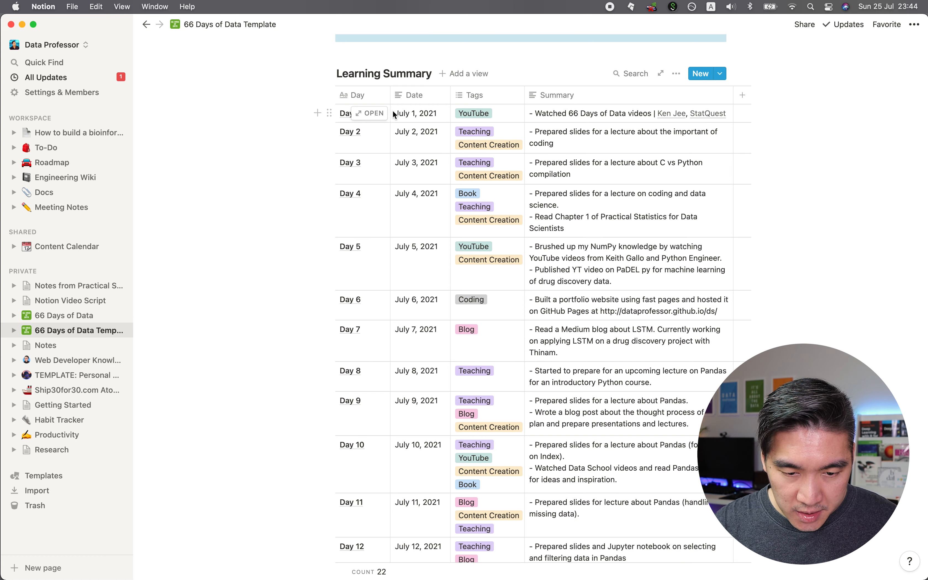
left_click(396, 114)
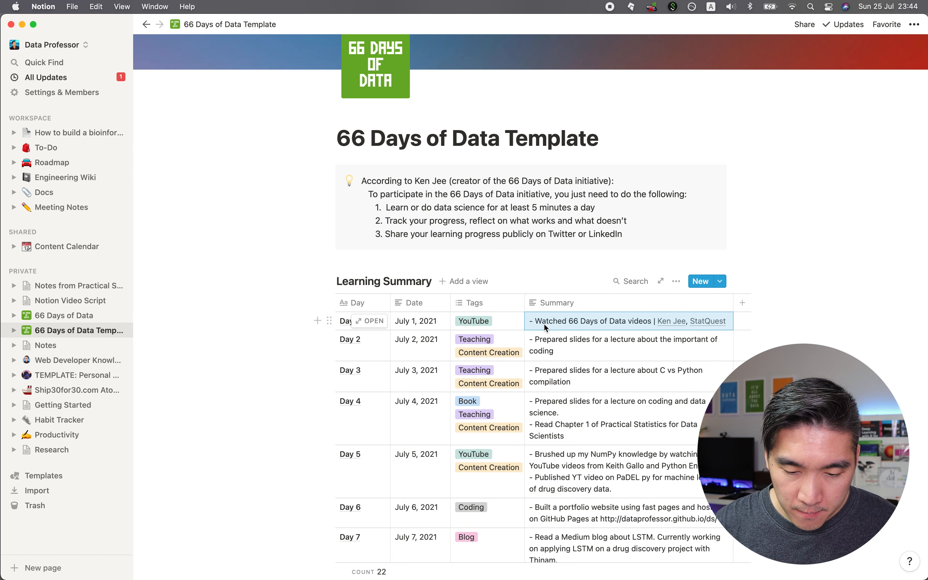
key("shift+Left")
key("shift+Left")
key("shift+Down")
key("shift+Down")
key("shift+Down")
key("shift+Down")
key("shift+Down")
key("shift+Down")
key("shift+Down")
key("shift+Down")
key("shift+Down")
key("shift+Down")
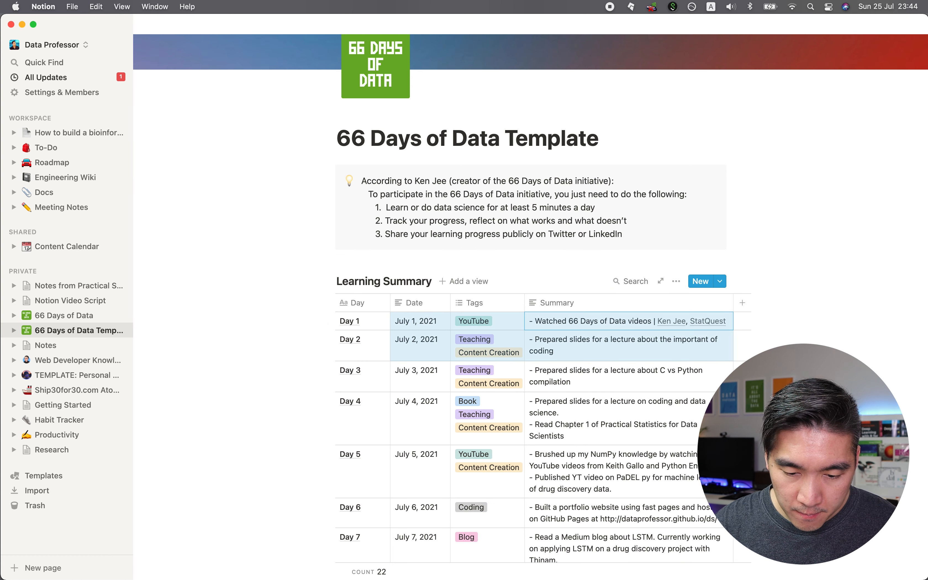
key("shift+Down")
key("shift+Down")
key("shift+Down")
key("shift+Down")
key("shift+Down")
key("shift+Down")
key("shift+Down")
key("shift+Down")
key("shift+Down")
key("shift+Down")
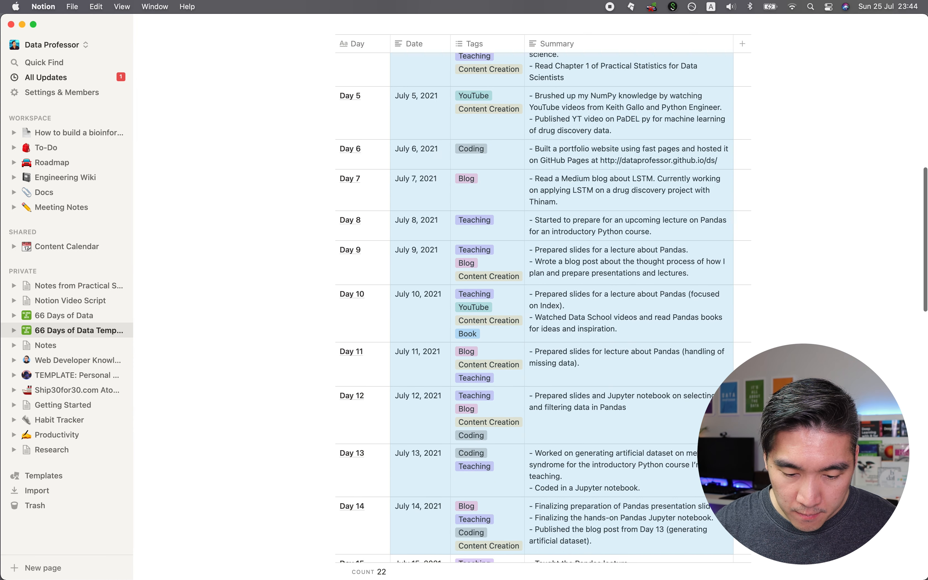
key("shift+Down")
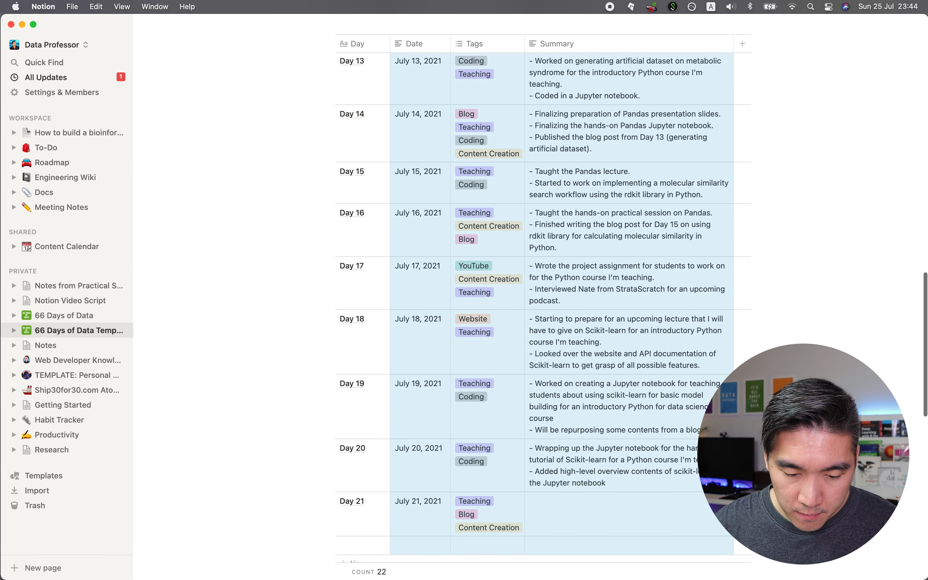
key("BackSpace")
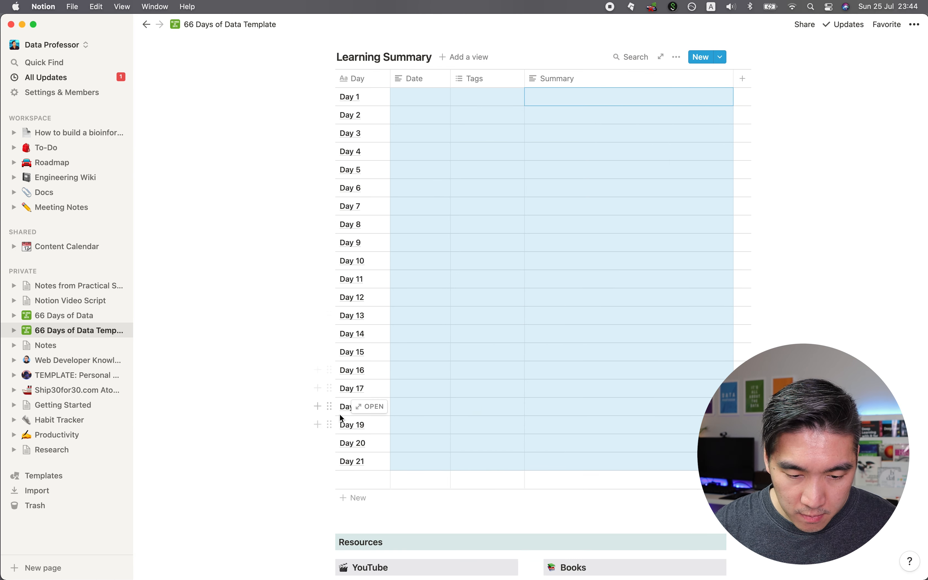
Add four empty rows below the existing rows of the template's Learning Summary table.
scroll(430, 369, "up", 3)
scroll(430, 369, "down", 5)
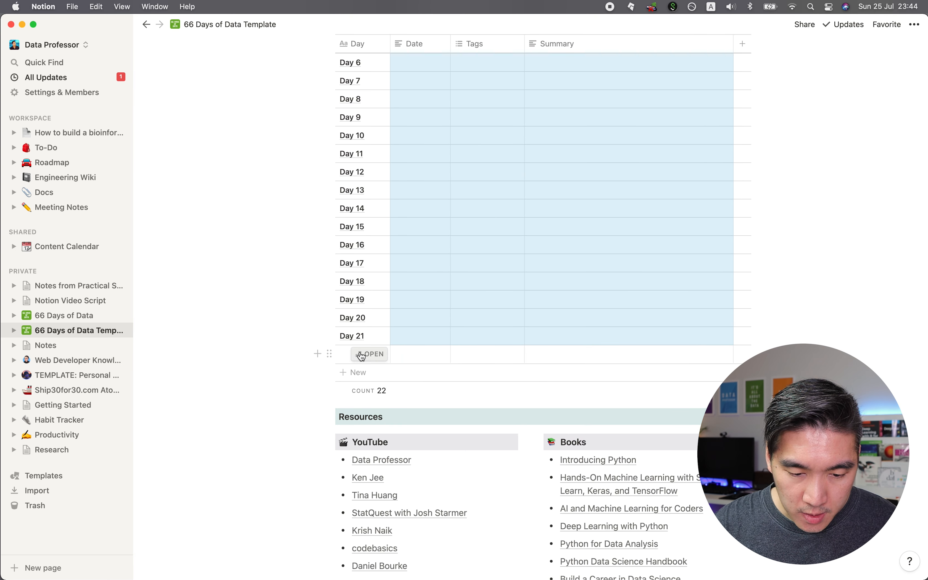
left_click(342, 373)
left_click(344, 394)
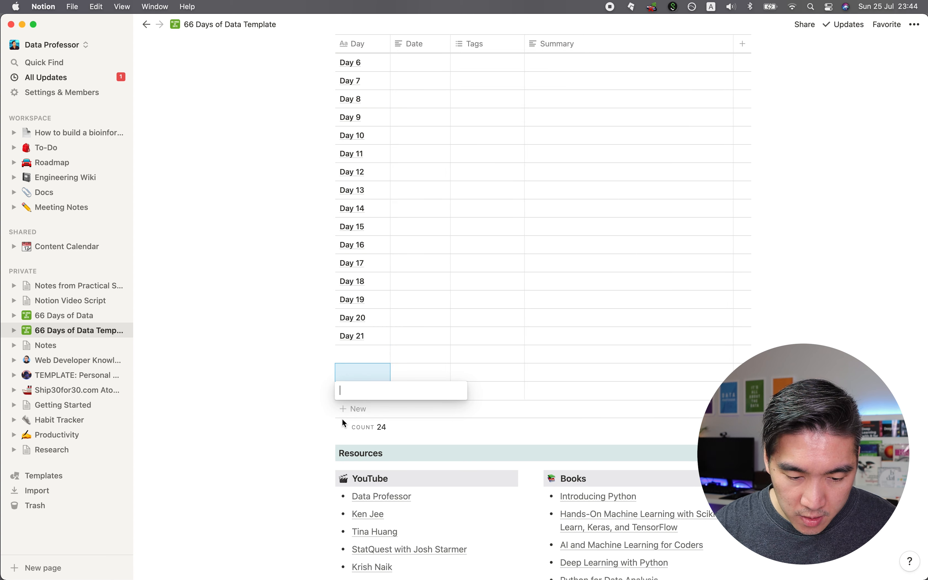
left_click(342, 410)
left_click(342, 410)
left_click(345, 428)
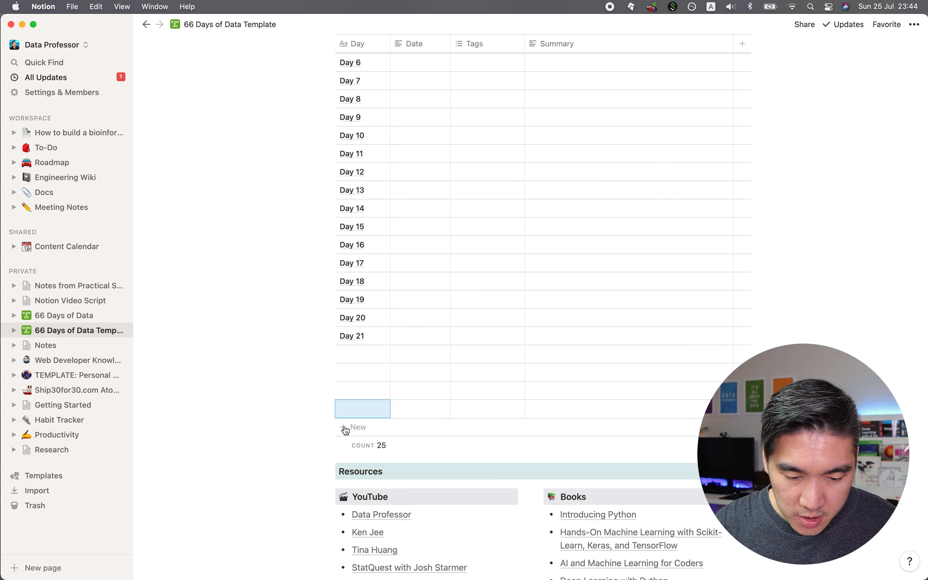
left_click(346, 429)
key("Escape")
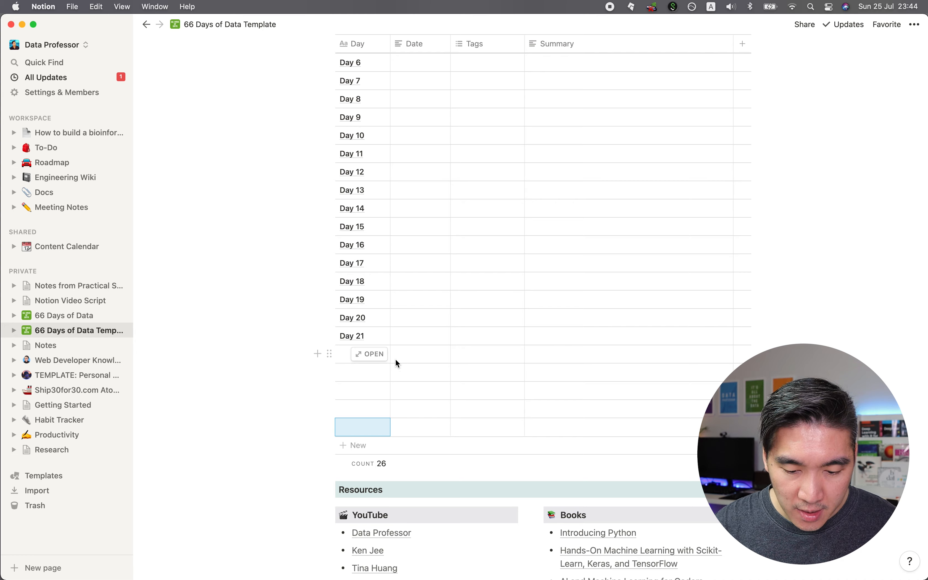
Examine the YouTube, Books, Blogs and Podcast lists in the template's Resources section, then return to the page cover.
scroll(396, 360, "down", 10)
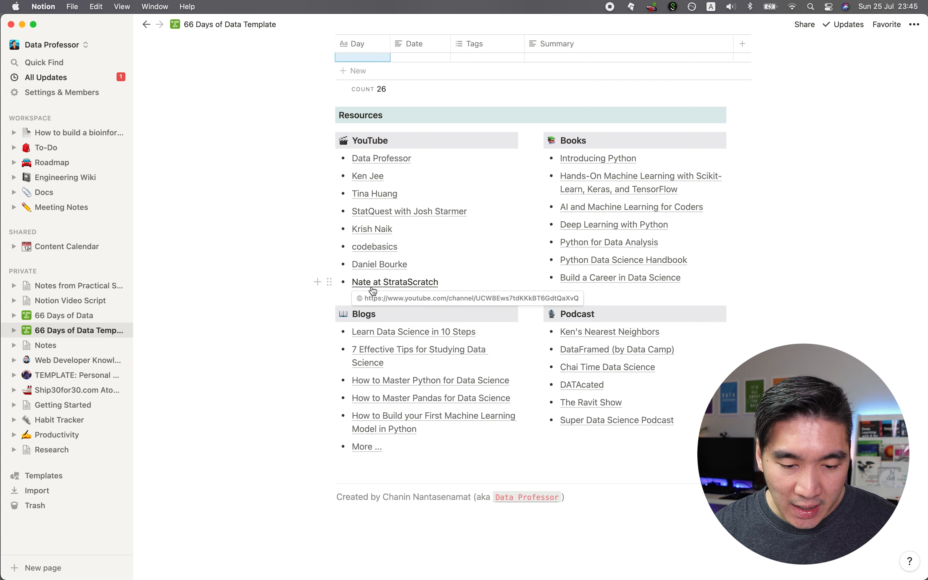
scroll(596, 217, "down", 3)
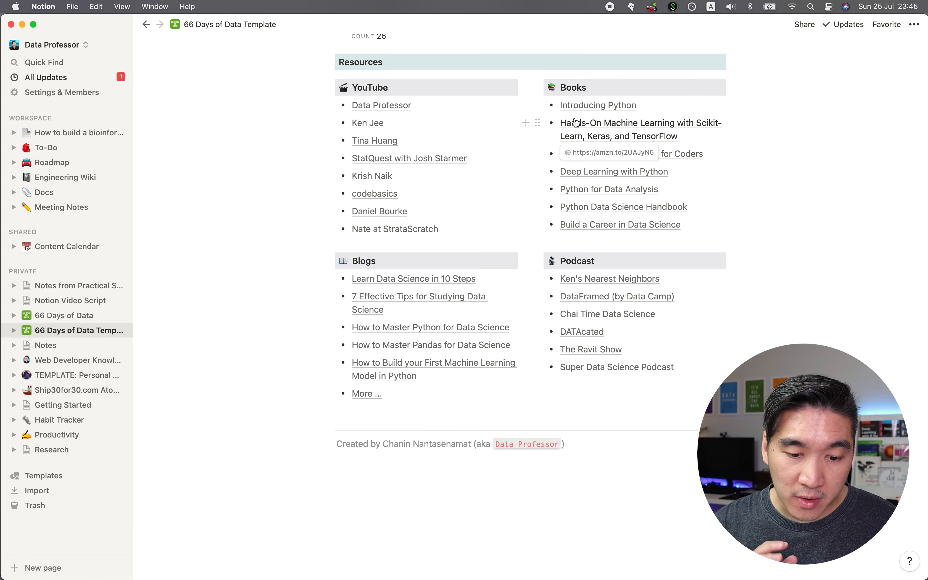
scroll(576, 122, "down", 3)
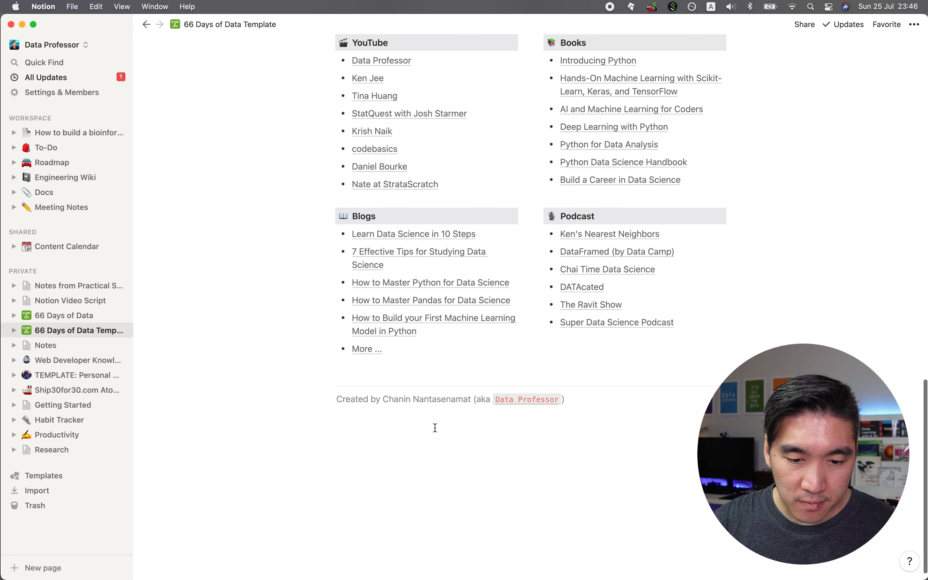
scroll(435, 429, "up", 20)
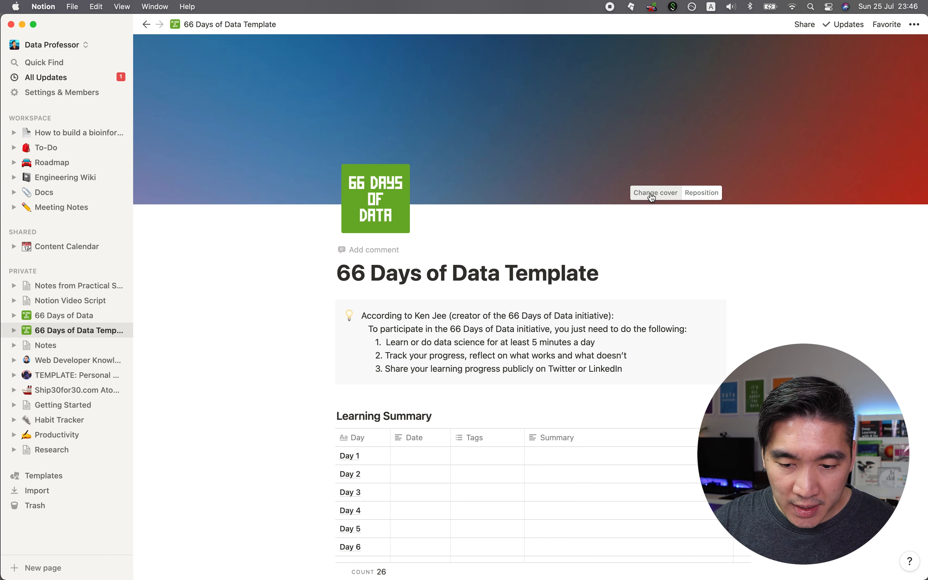
Change the template's cover, trying solid orange, the NASA Earth photo and stacked books before choosing the Unsplash photo of curved library bookshelves.
left_click(656, 195)
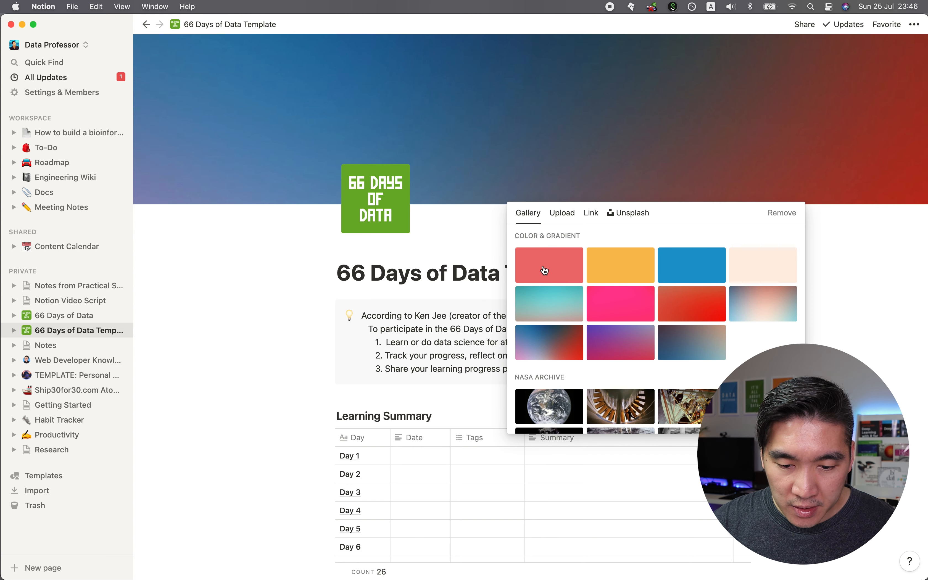
left_click(625, 264)
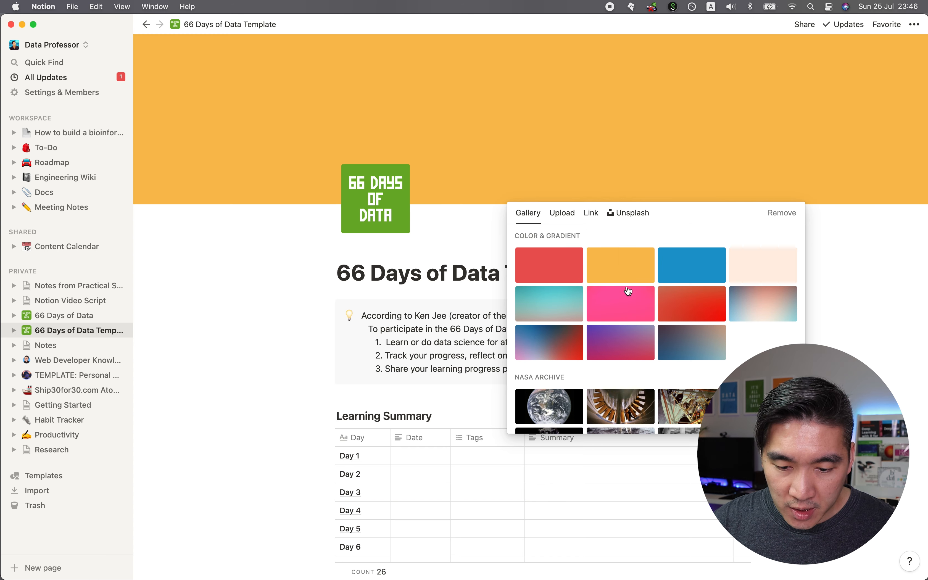
scroll(623, 294, "down", 4)
left_click(551, 334)
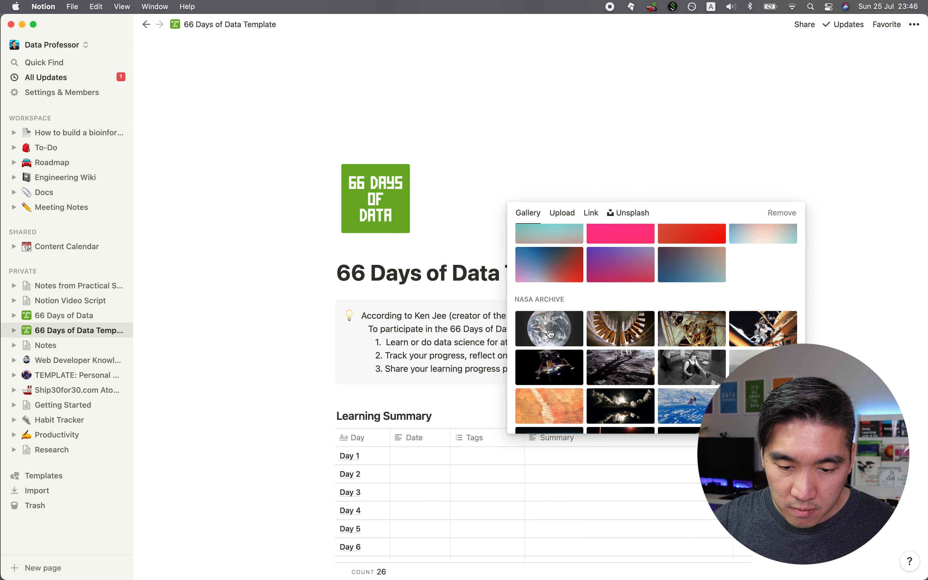
scroll(551, 334, "up", 1)
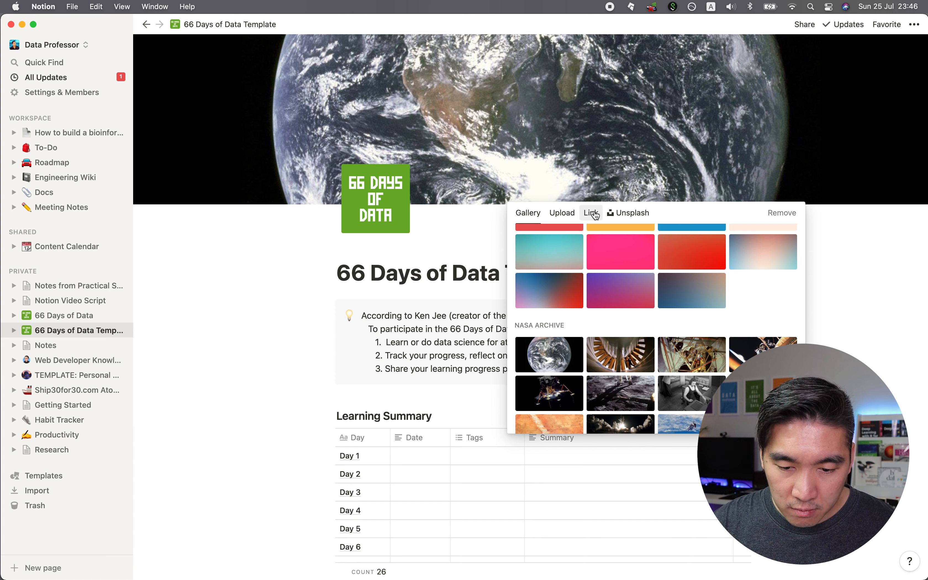
left_click(629, 218)
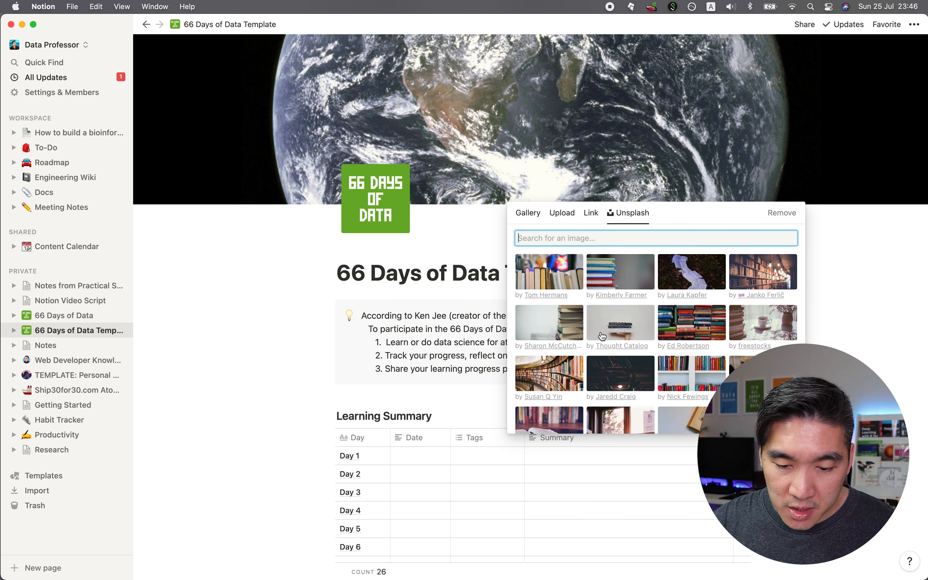
left_click(550, 324)
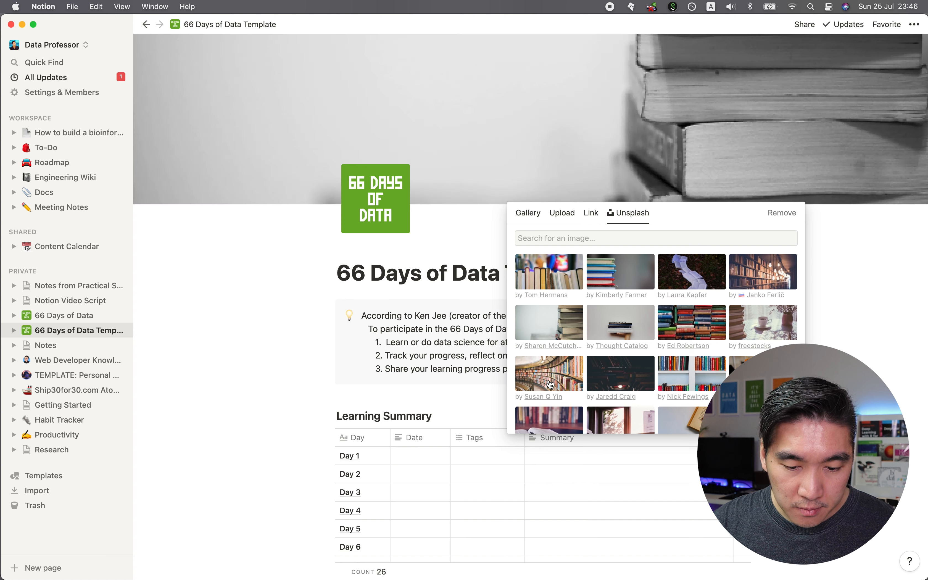
left_click(549, 366)
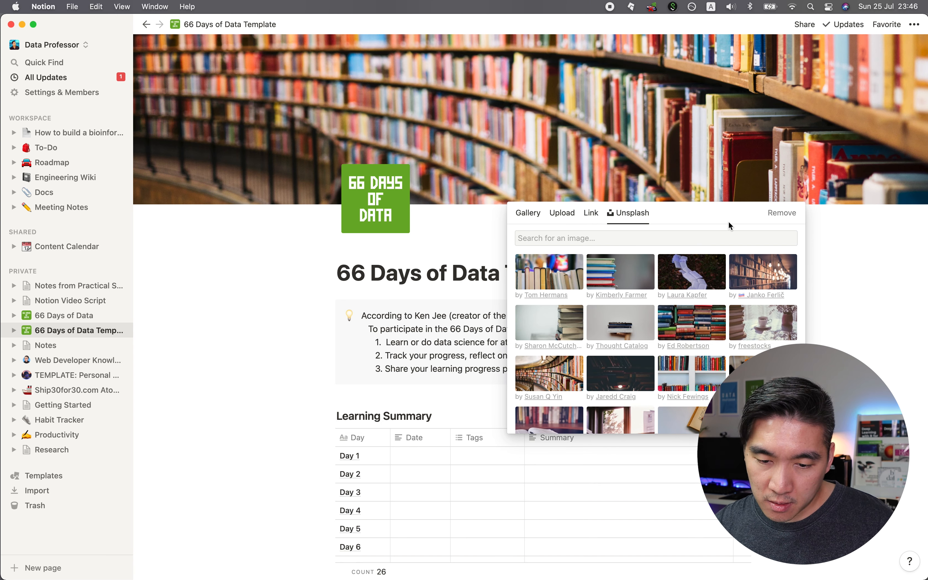
left_click(269, 244)
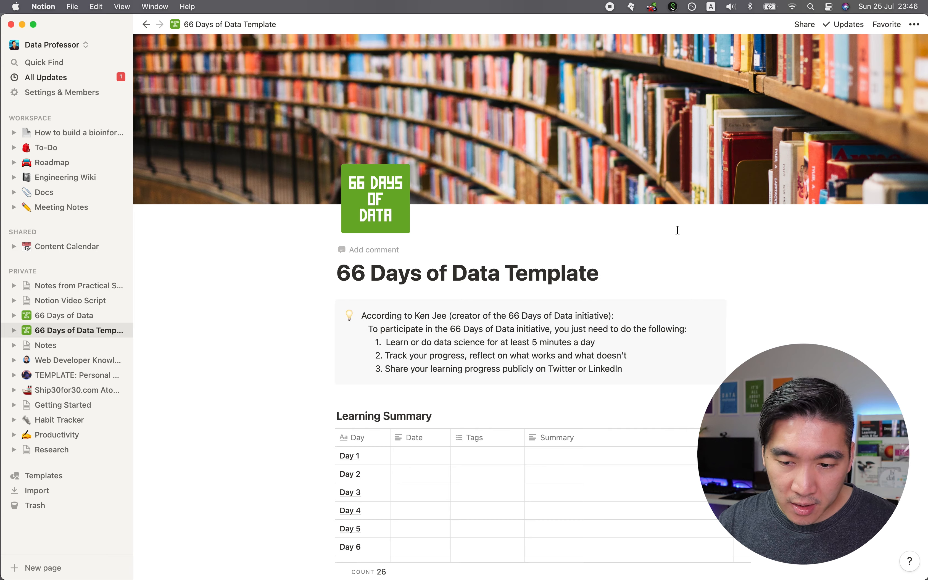
Share the 66 Days of Data Template page to the web and copy its public link.
scroll(828, 302, "down", 15)
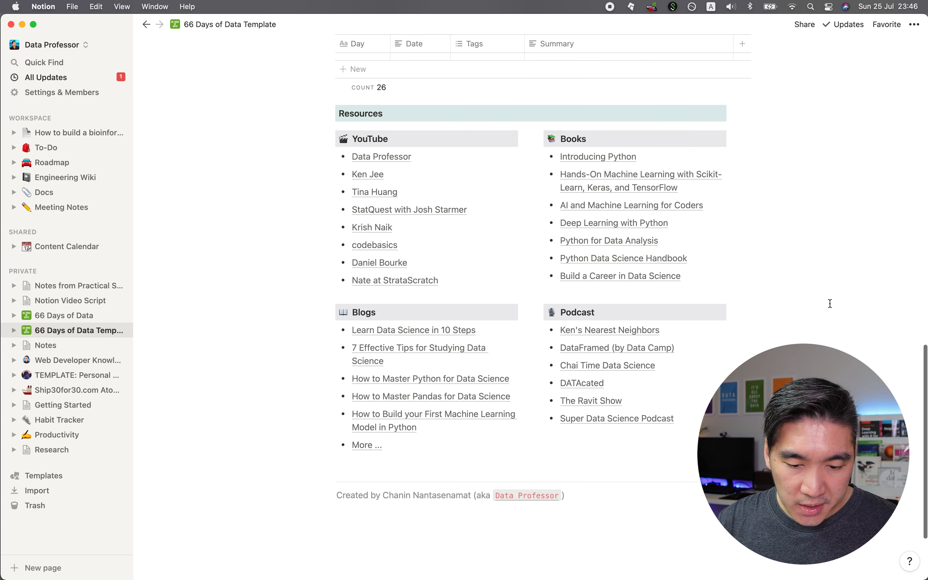
scroll(831, 304, "up", 15)
left_click(810, 25)
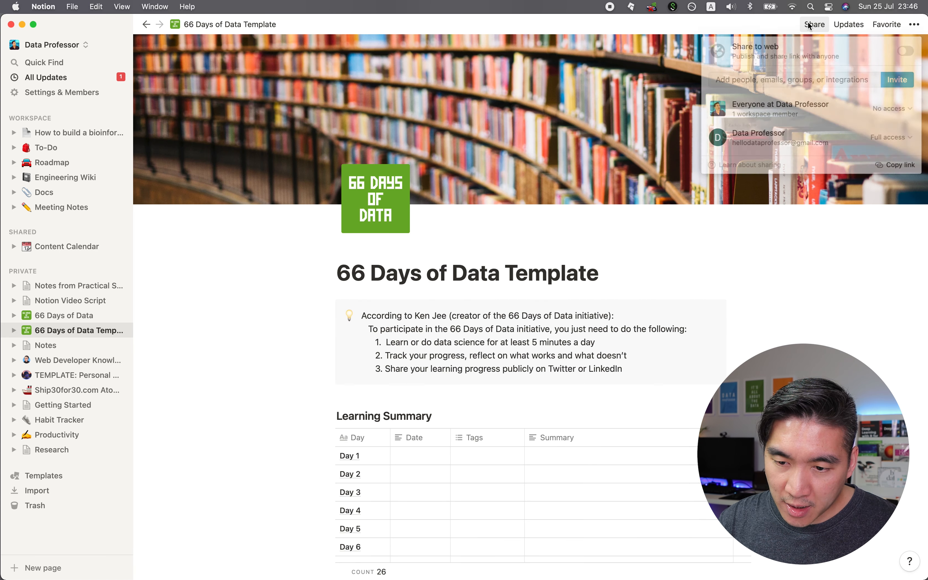
left_click(908, 51)
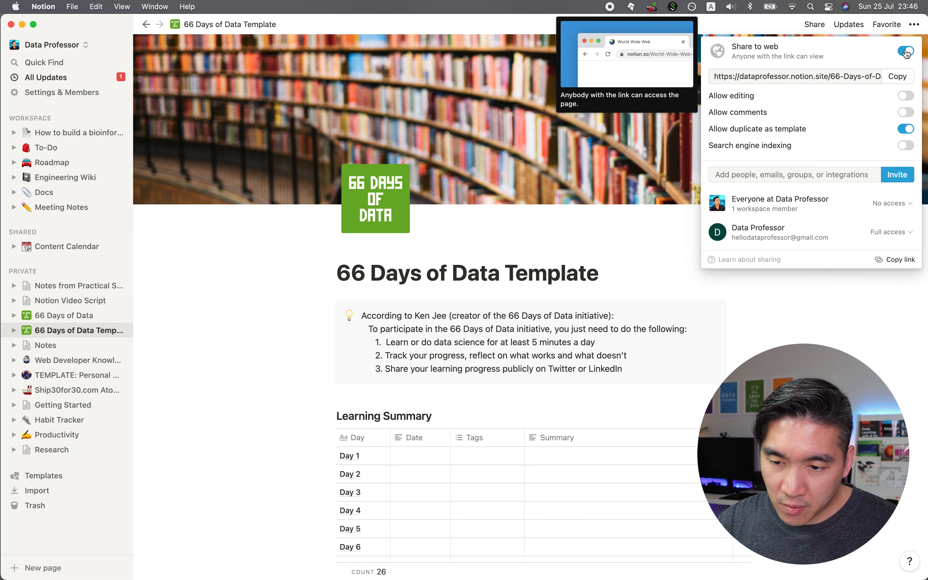
left_click(892, 79)
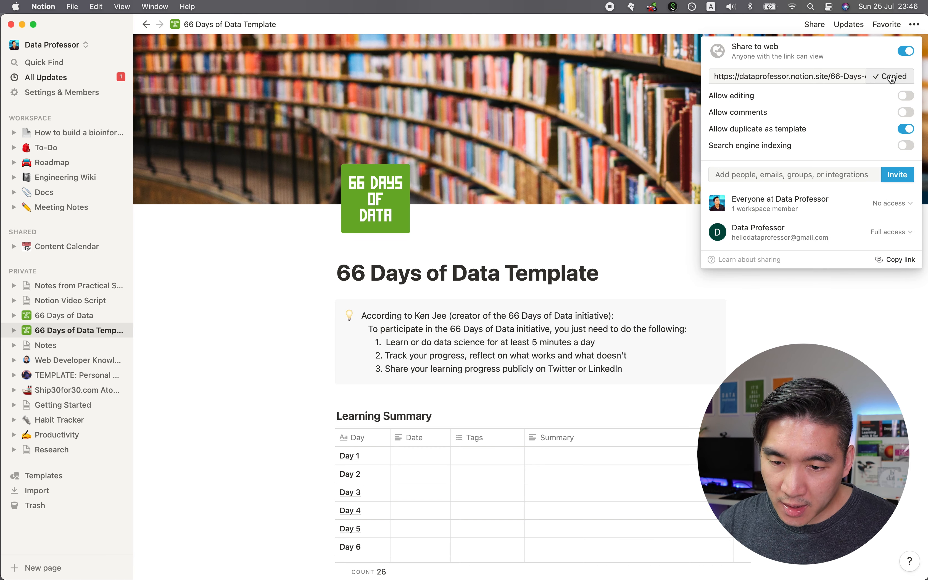
mouse_move(733, 135)
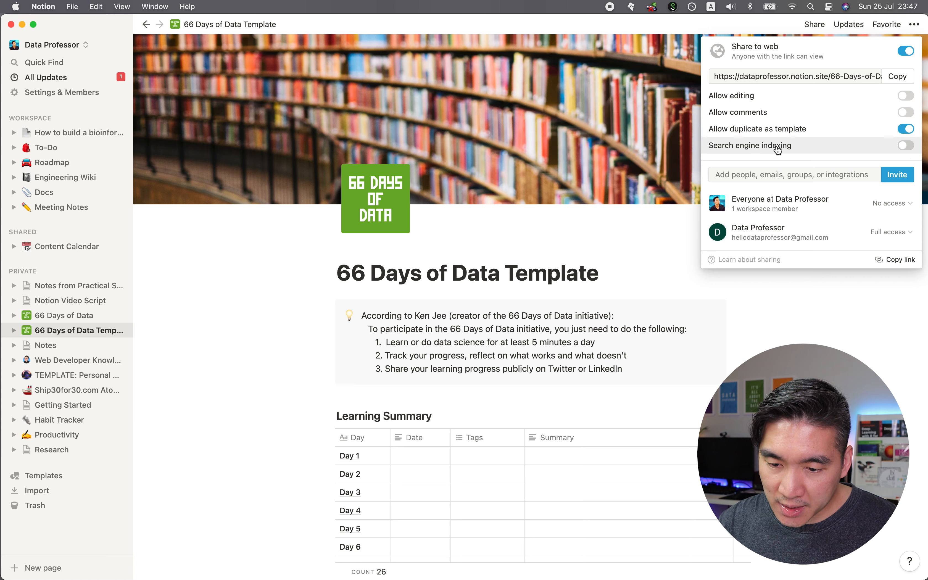
left_click(342, 212)
Switch to Chrome, load the copied link in the 66 Days of Data tab and look over the public template page.
key("ctrl+Left")
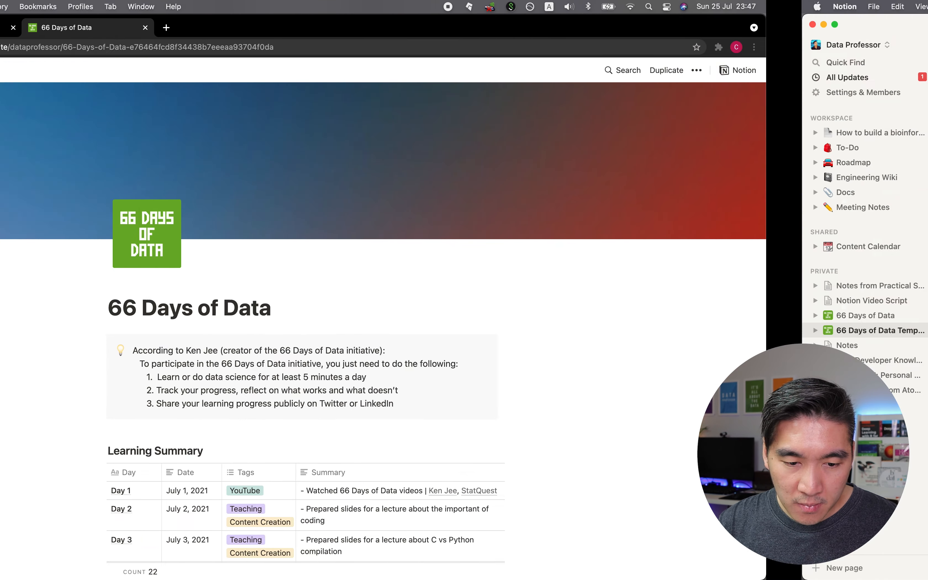
left_click(252, 47)
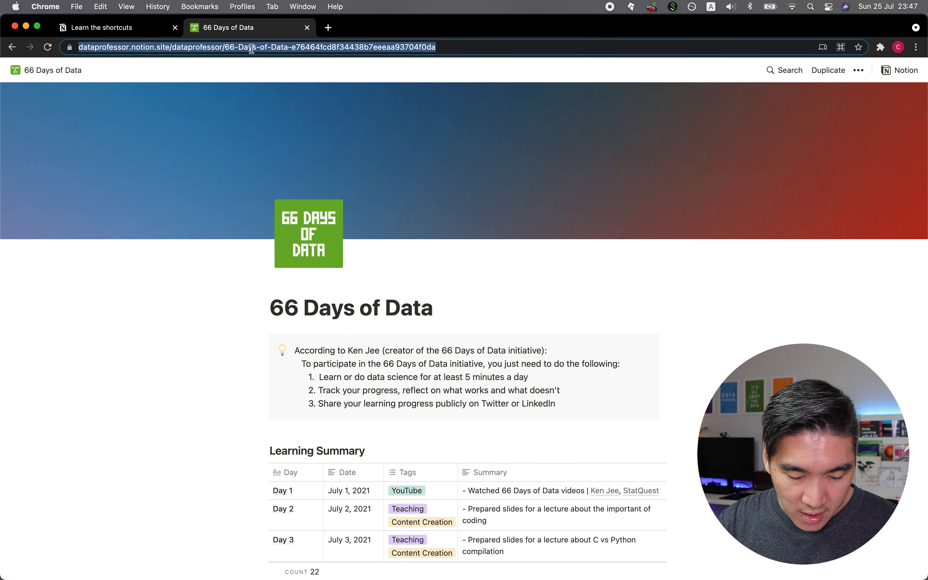
key("super+v")
key("Return")
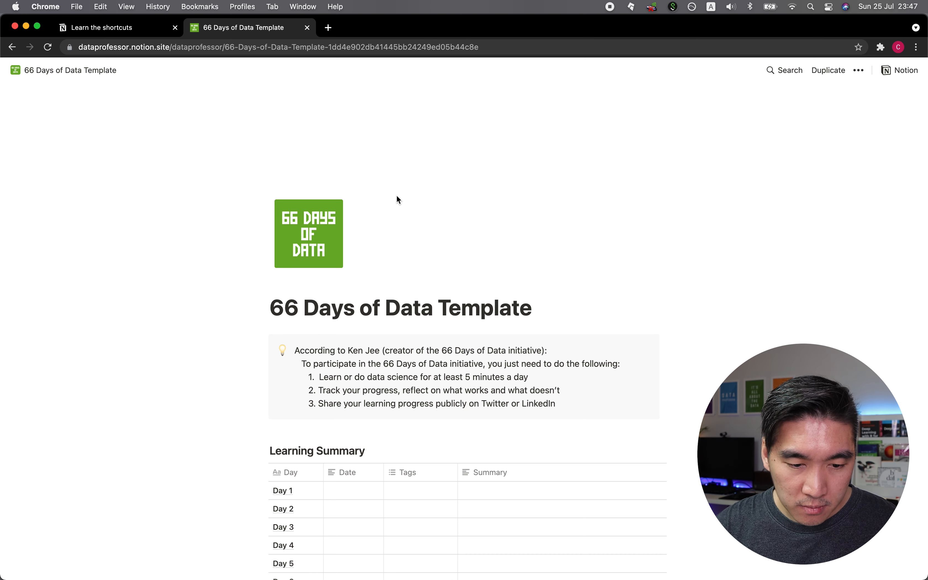
scroll(426, 336, "down", 15)
scroll(426, 336, "up", 15)
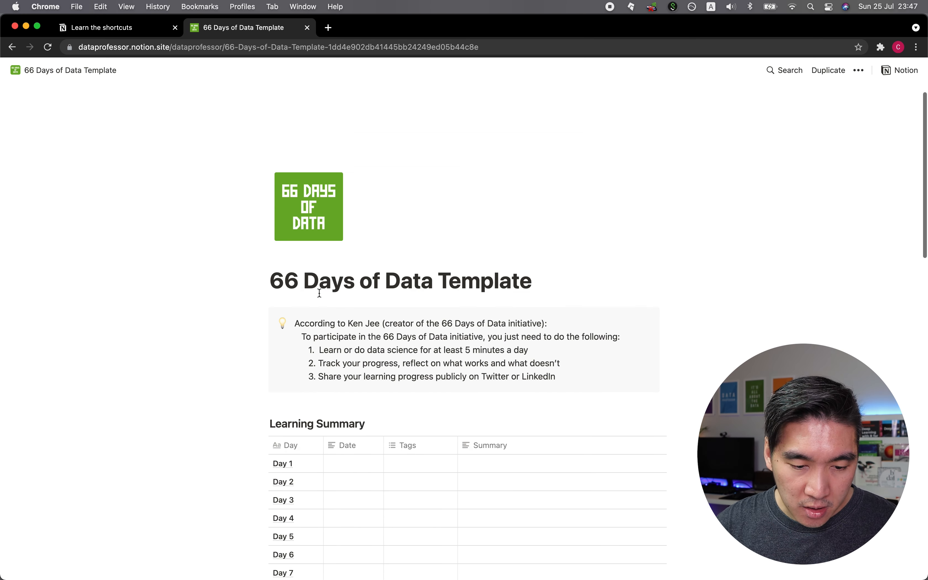
scroll(325, 402, "down", 4)
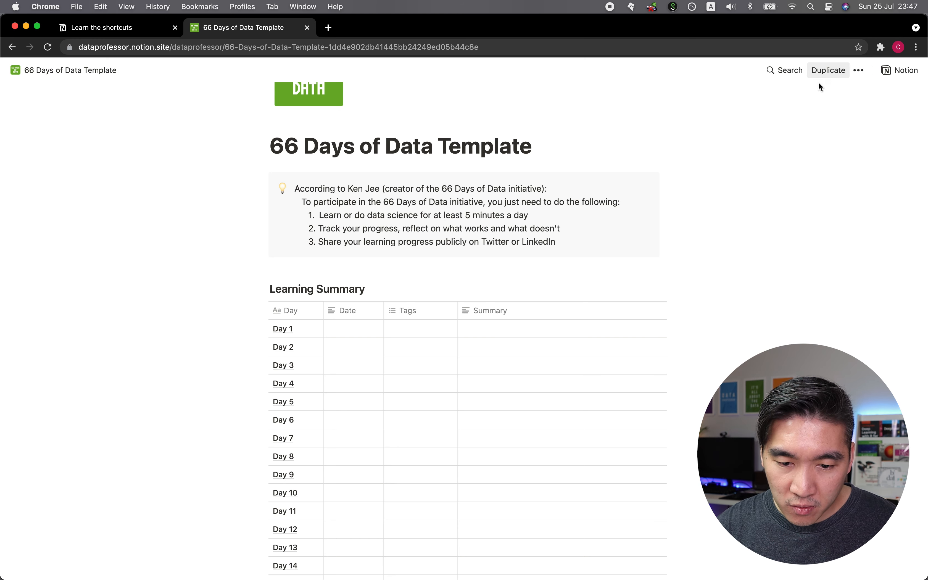
scroll(525, 222, "down", 5)
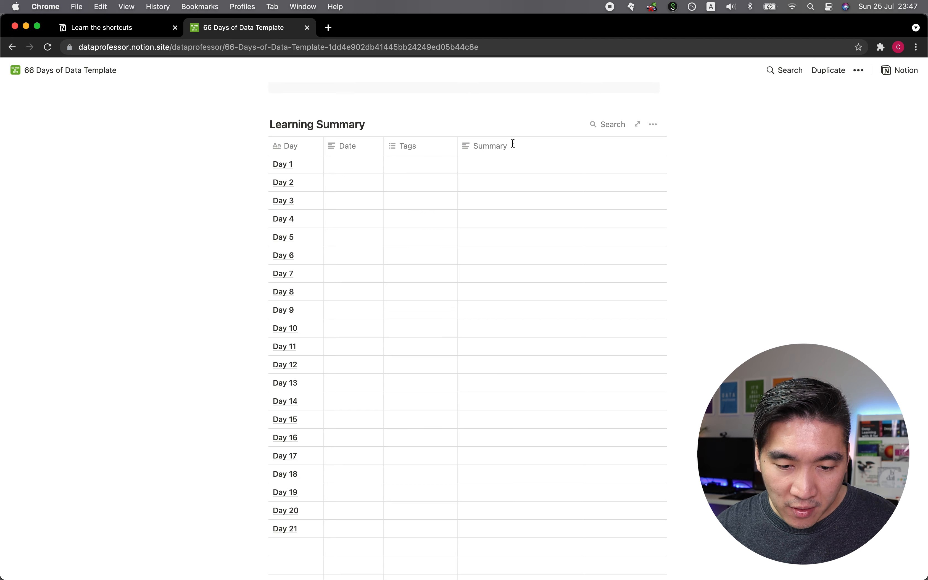
Switch back to the Notion app, open the original 66 Days of Data page and examine the tags and summaries in its Learning Summary table.
key("ctrl+Right")
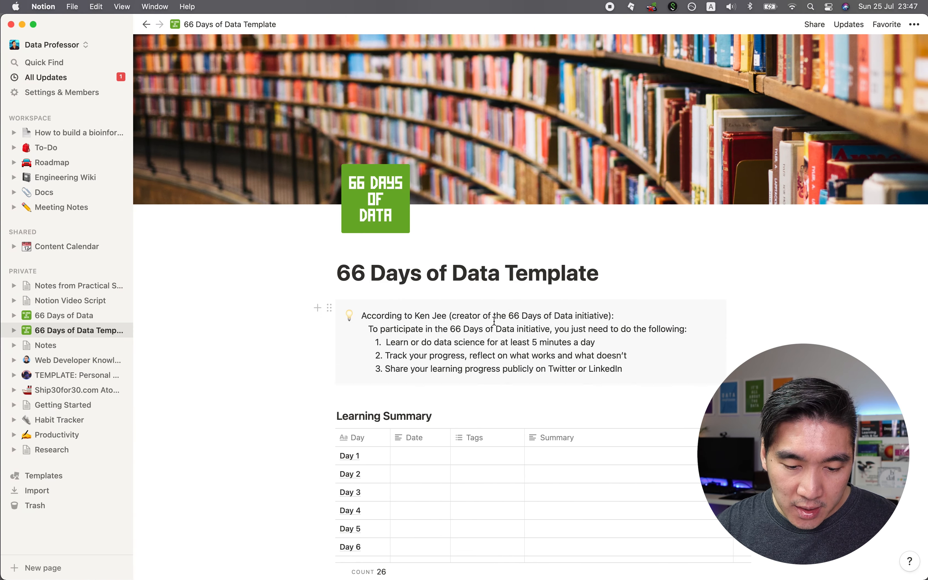
scroll(494, 320, "down", 5)
left_click(68, 316)
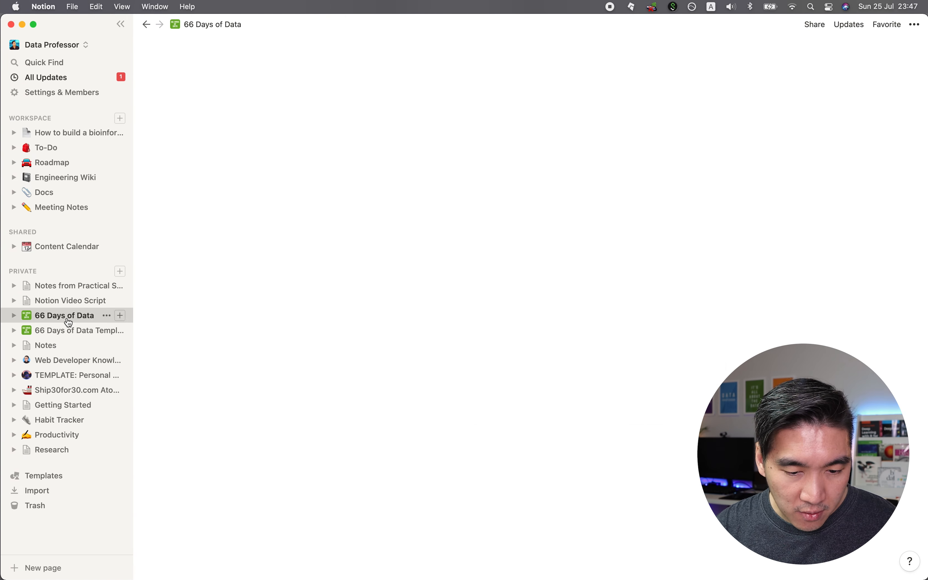
scroll(493, 366, "down", 10)
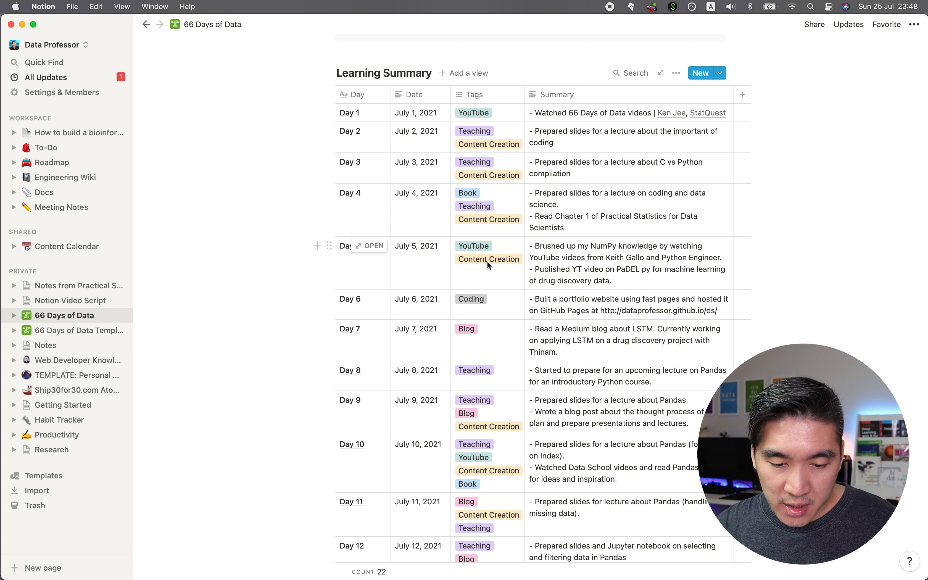
scroll(497, 262, "down", 5)
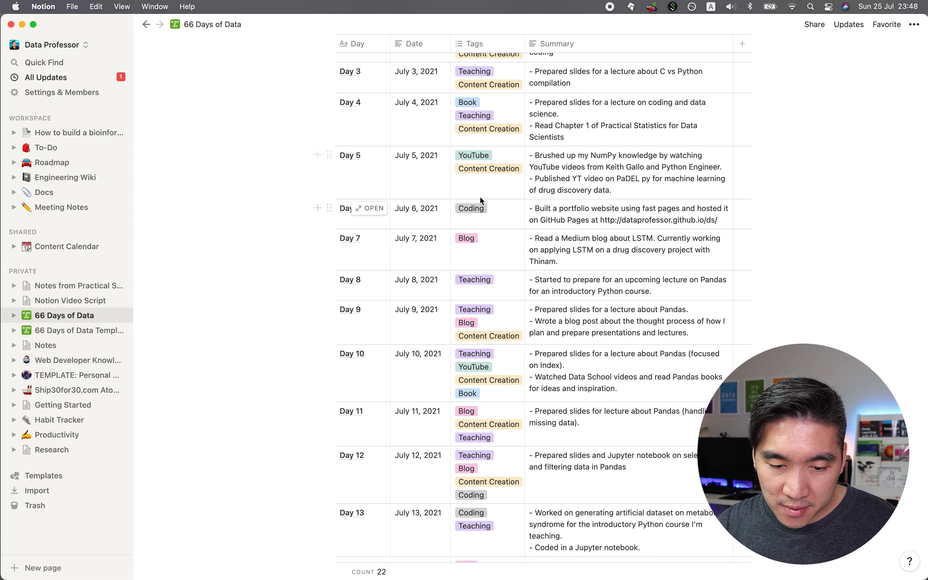
scroll(481, 211, "down", 5)
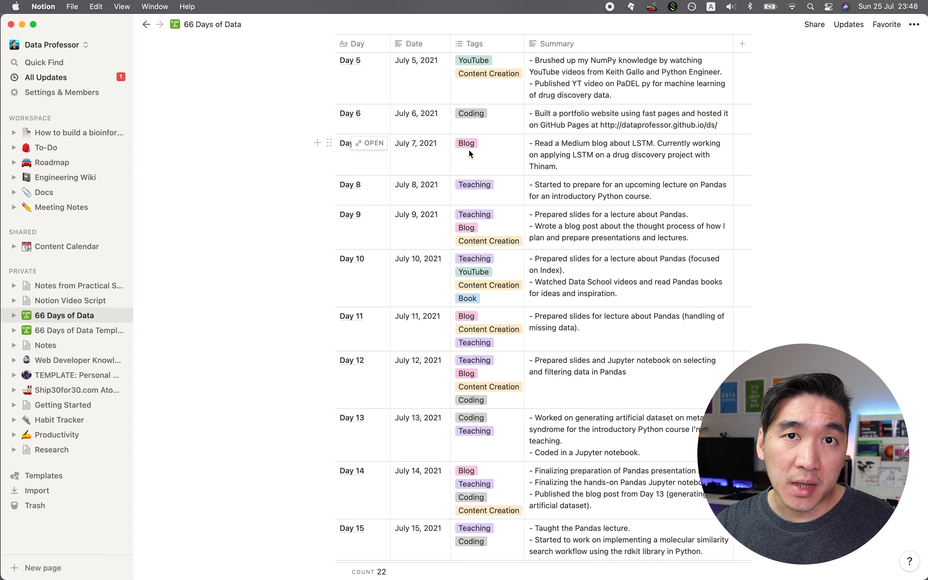
scroll(470, 147, "down", 4)
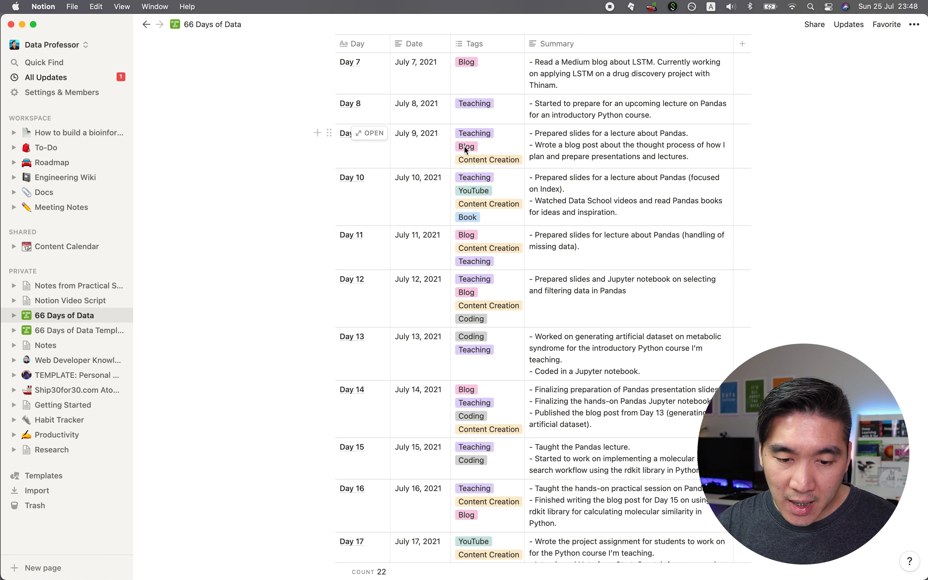
scroll(508, 161, "down", 15)
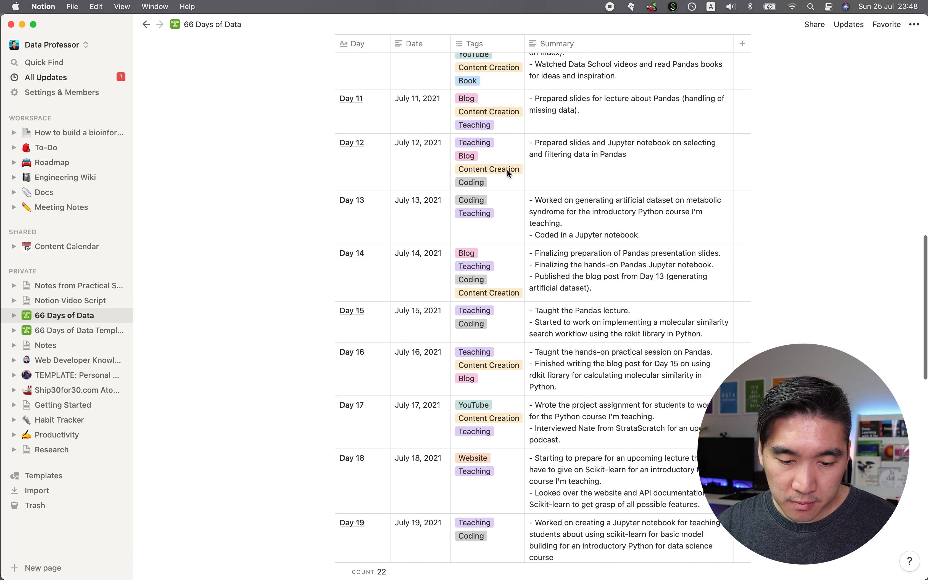
scroll(487, 390, "up", 20)
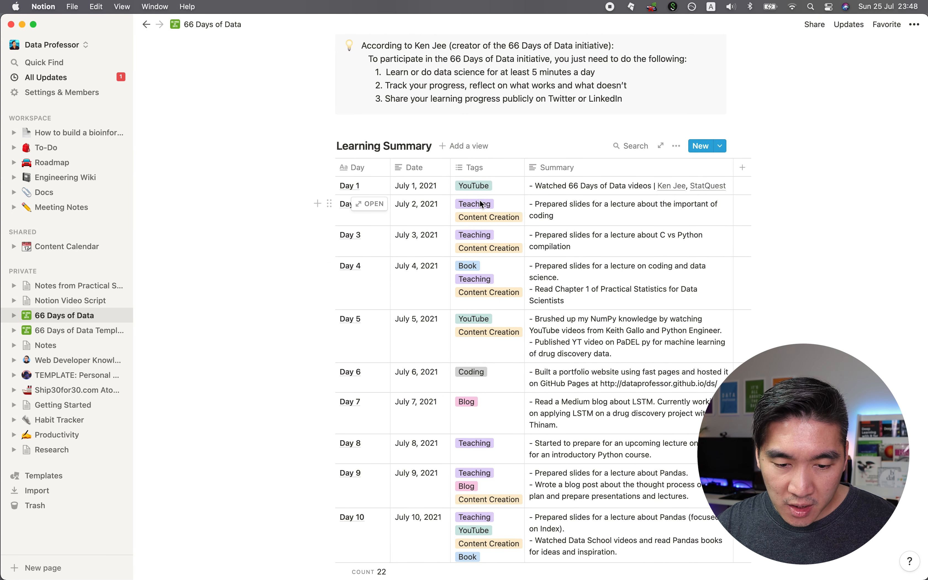
Review the daily entries from Day 1 through Day 21 in the Learning Summary table, including the Day 6 portfolio website summary.
scroll(504, 202, "down", 2)
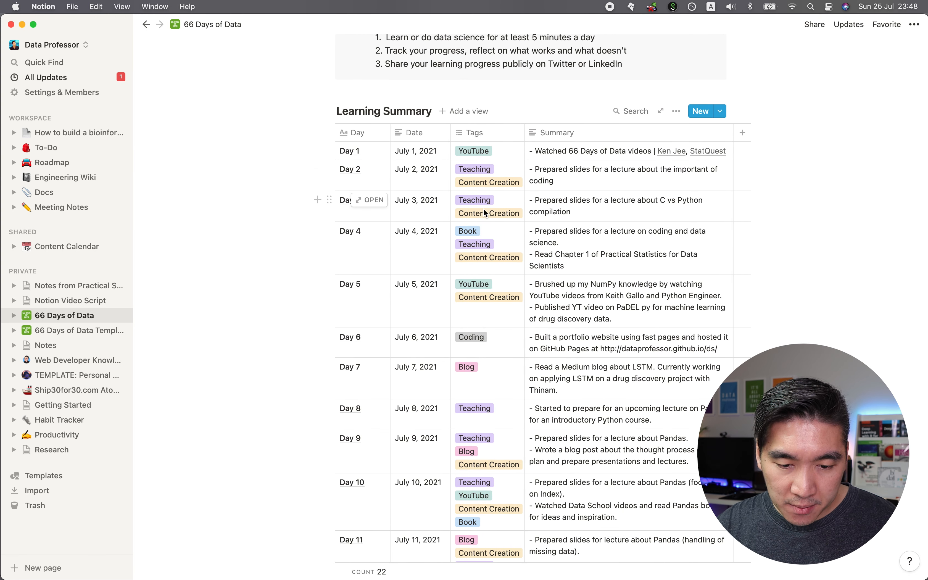
scroll(482, 228, "down", 2)
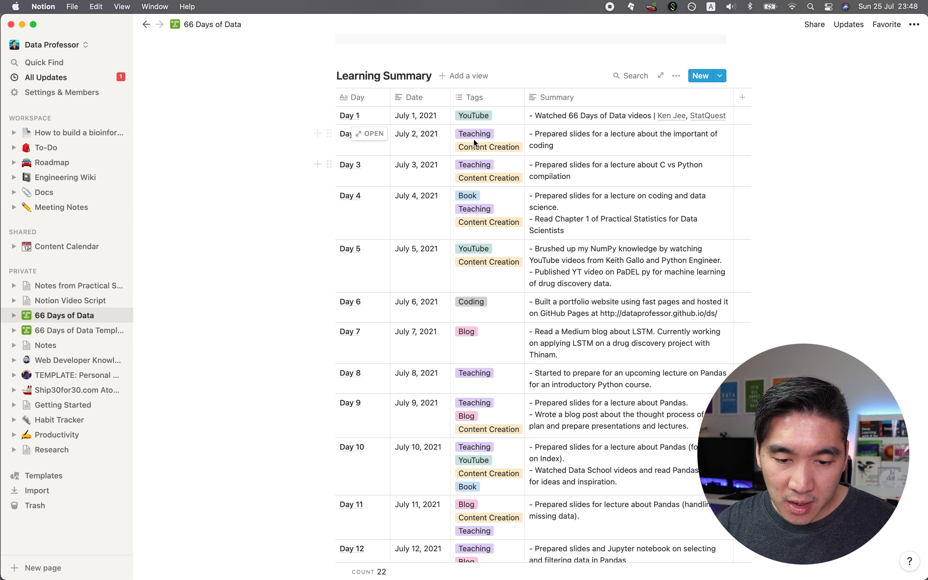
scroll(478, 221, "down", 15)
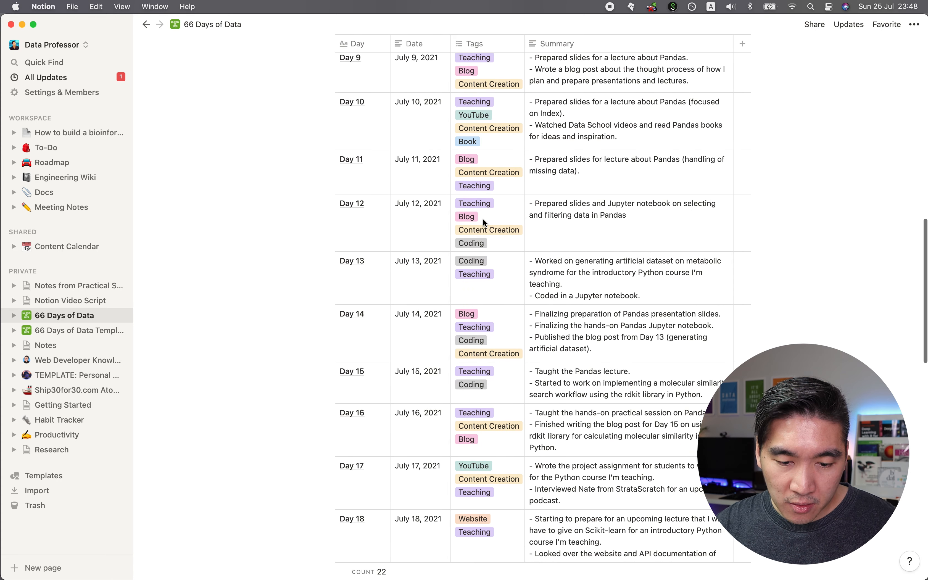
scroll(475, 292, "down", 3)
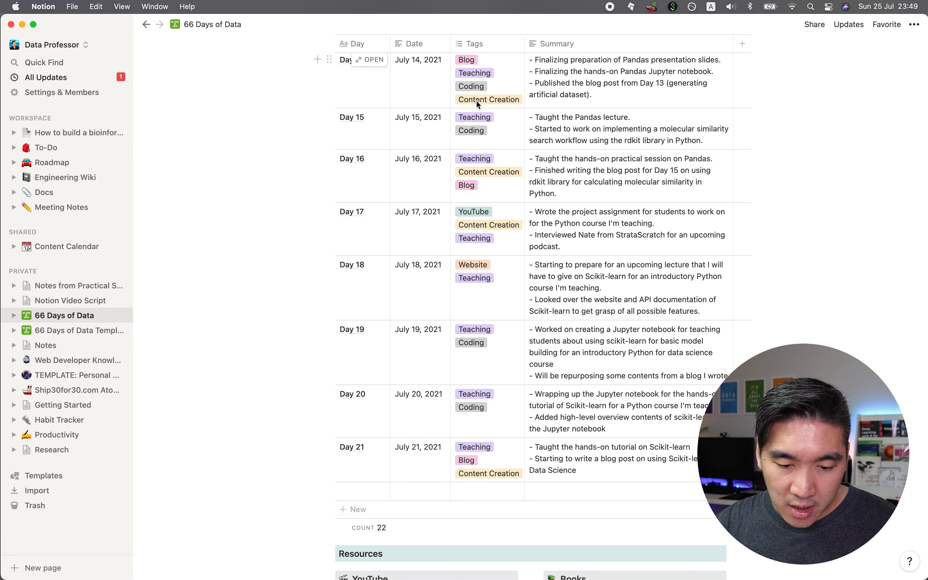
scroll(492, 439, "up", 1)
scroll(492, 441, "up", 15)
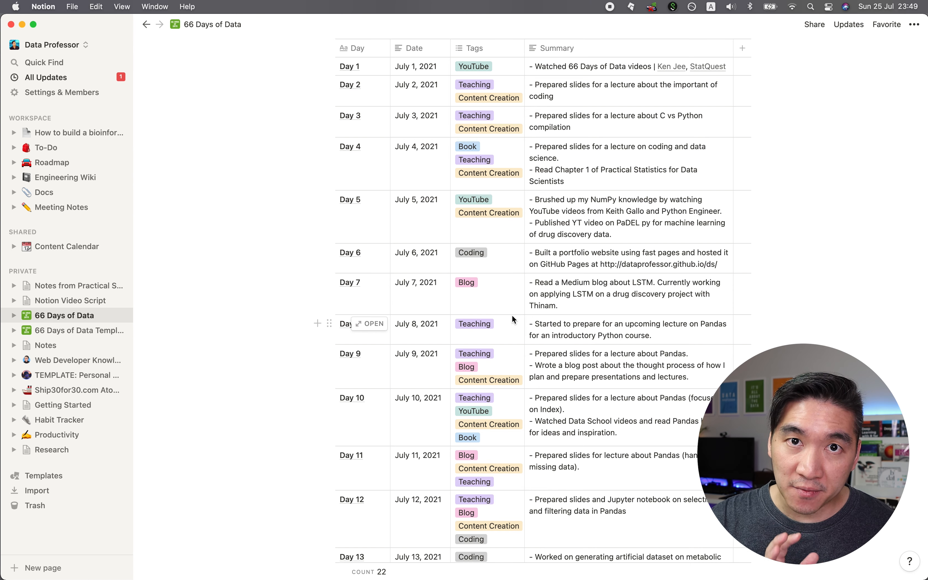
scroll(518, 336, "up", 8)
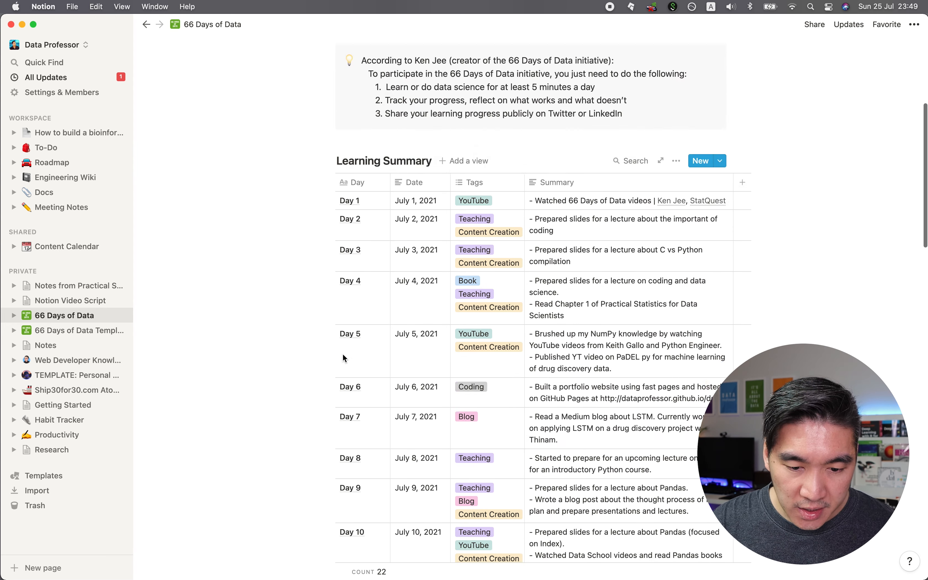
scroll(342, 354, "down", 20)
scroll(364, 359, "down", 3)
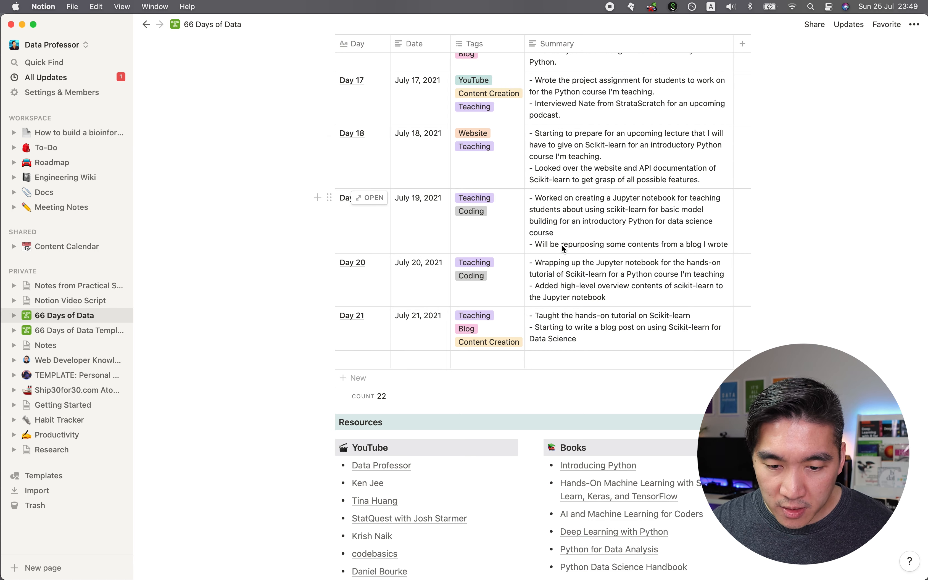
scroll(563, 237, "up", 15)
scroll(566, 212, "up", 4)
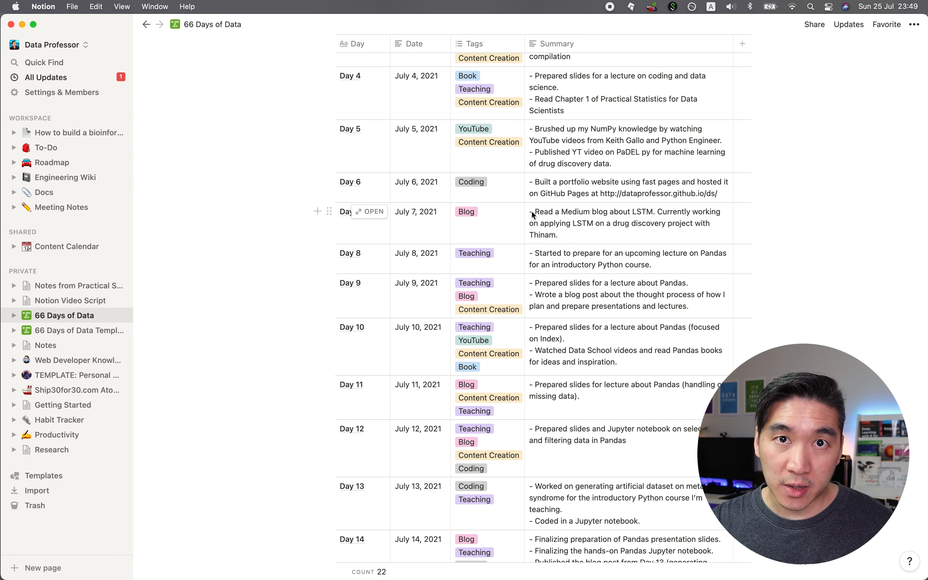
left_click(557, 234)
left_click(529, 181)
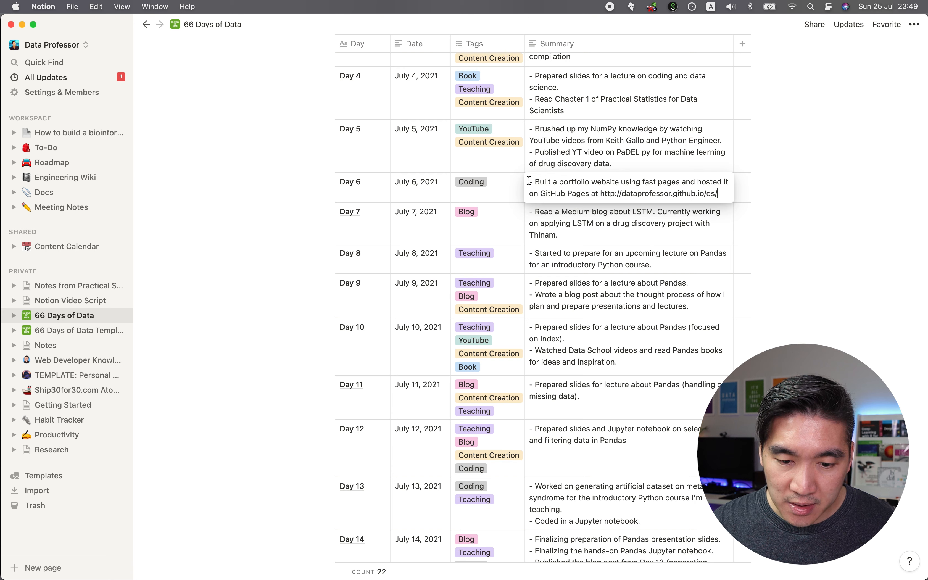
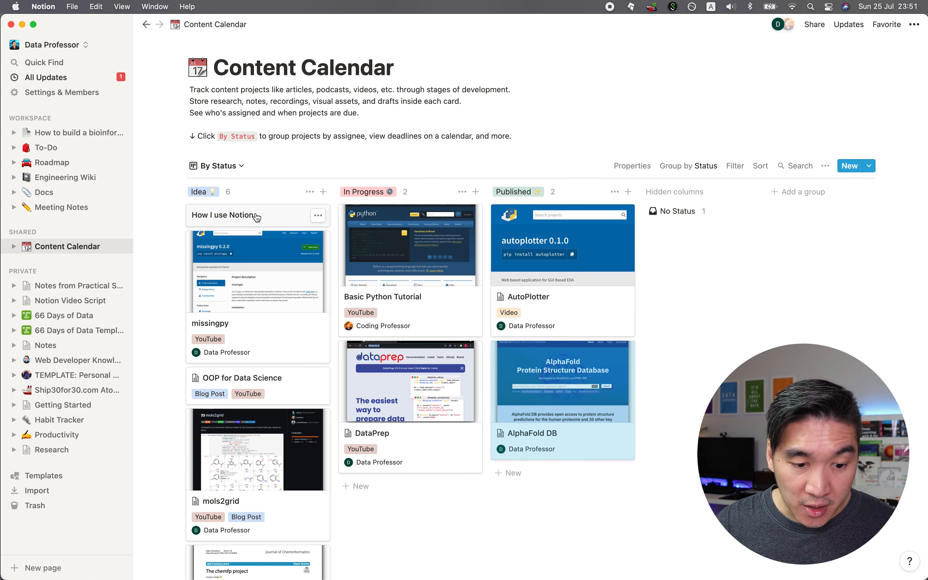
On the Content Calendar board, move the How I use Notion card to the end of In Progress and rename the Idea group Ideas.
left_click(229, 215)
left_click_drag(229, 215, 393, 475)
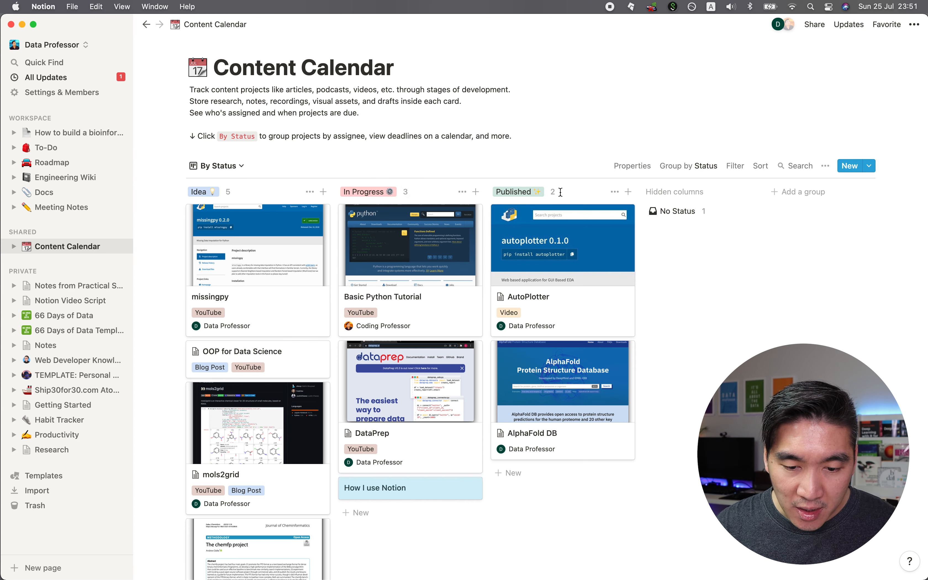
left_click(200, 192)
key("Right")
type("s")
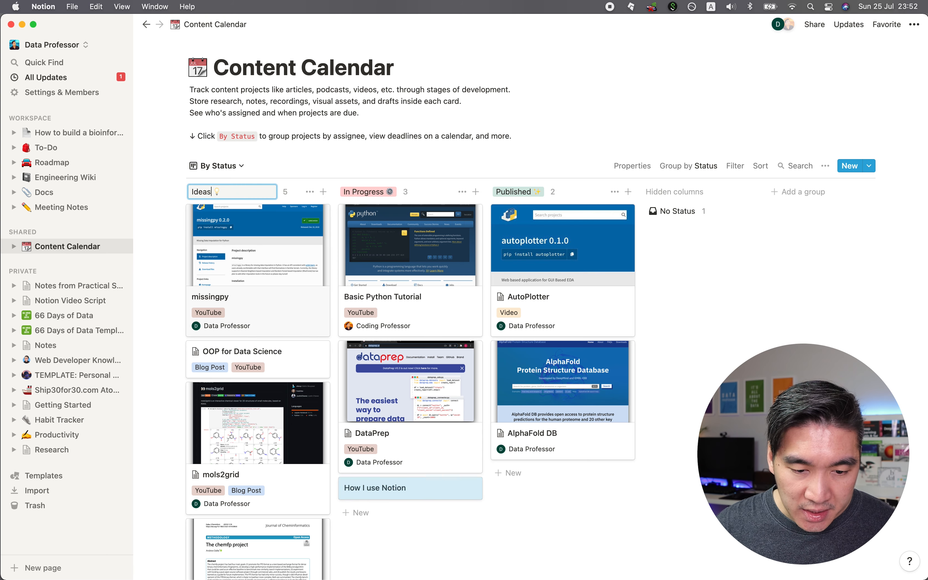
key("Return")
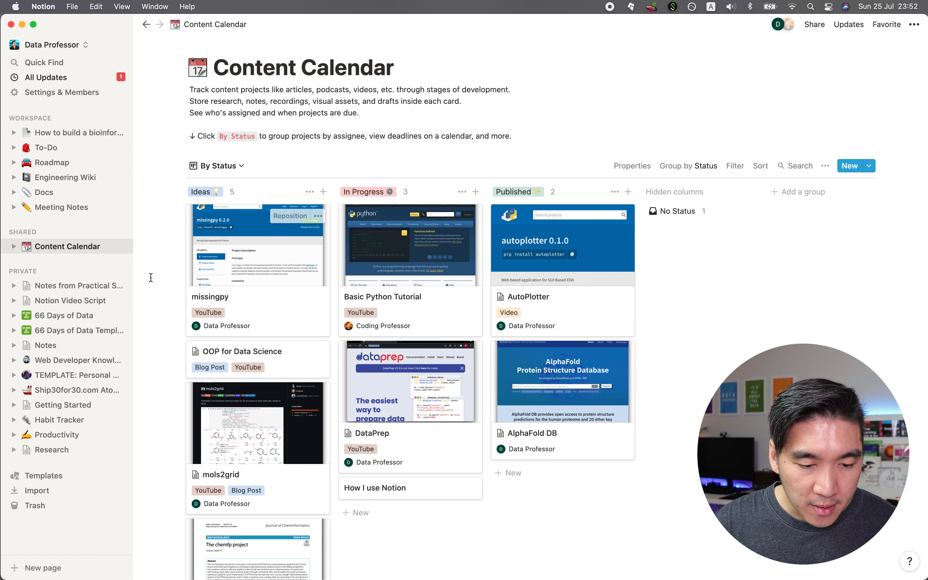
Look over the board's columns, open the published AutoPlotter card and inspect its Media image and the upload option for another file.
scroll(150, 278, "down", 1)
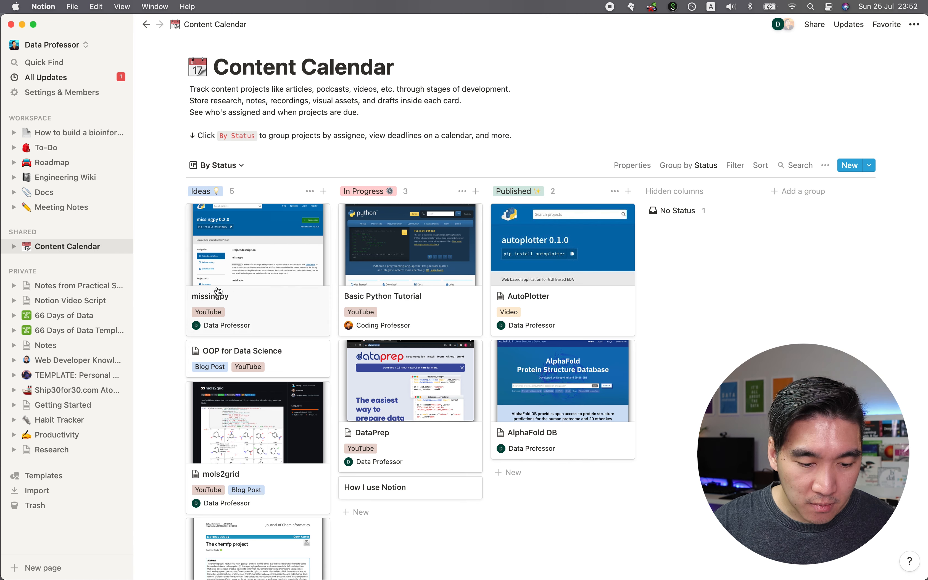
scroll(218, 292, "down", 9)
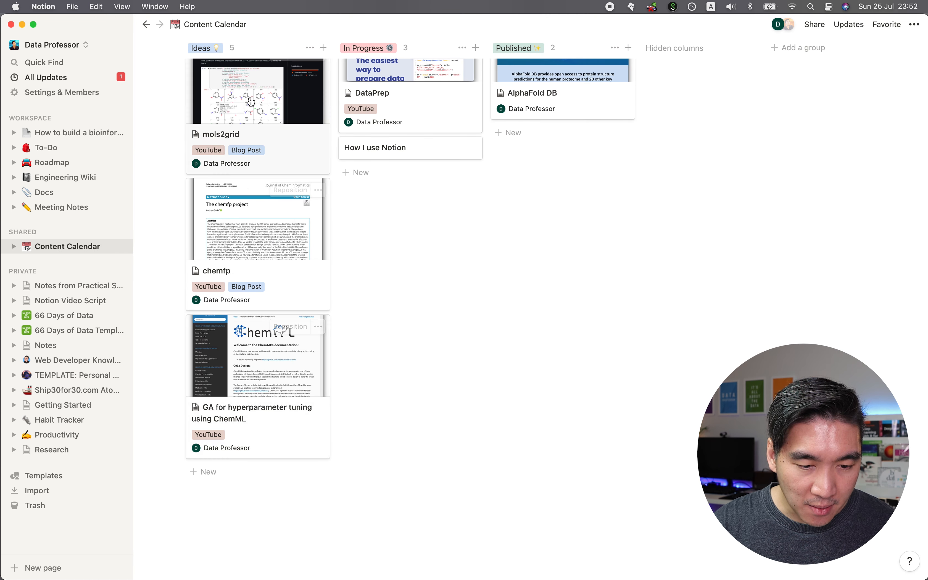
scroll(251, 101, "up", 9)
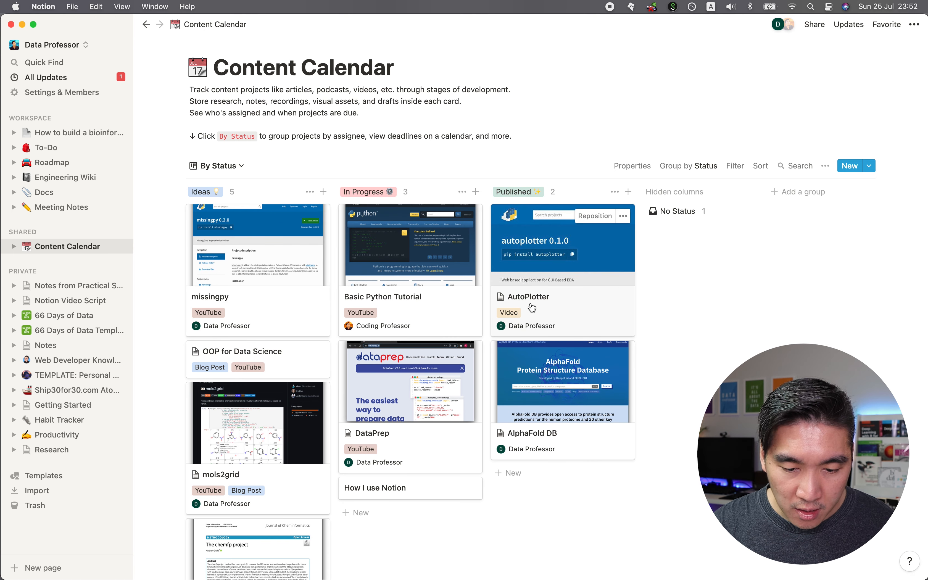
left_click(583, 308)
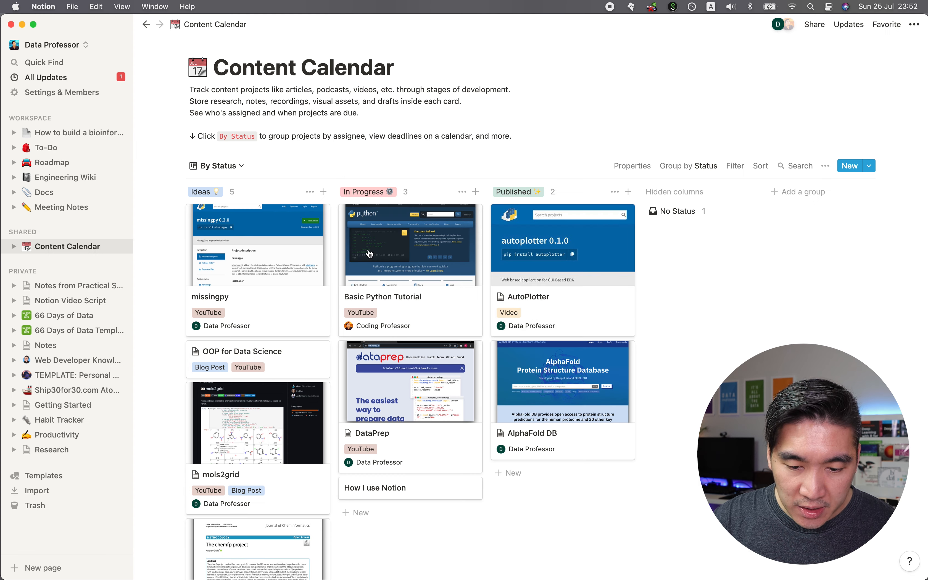
left_click(171, 168)
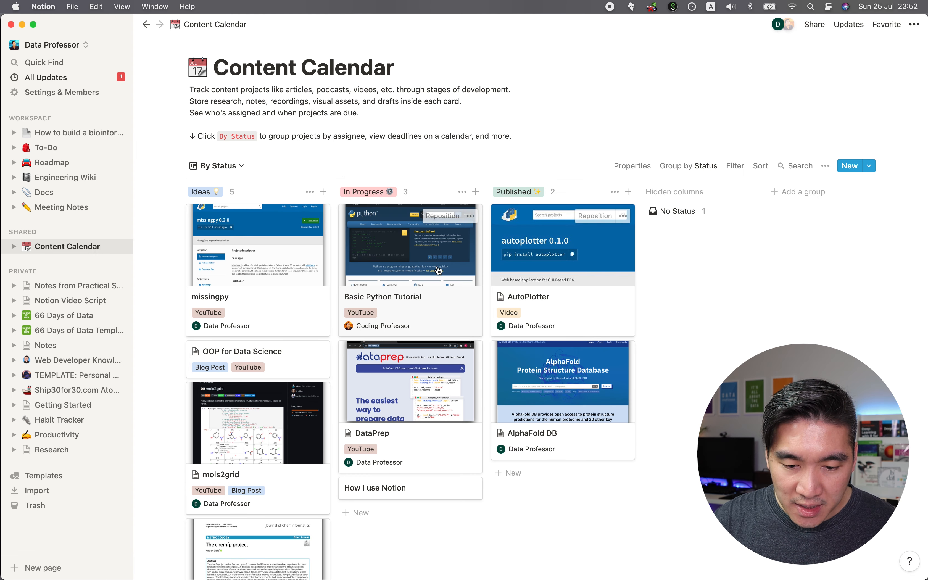
left_click(569, 260)
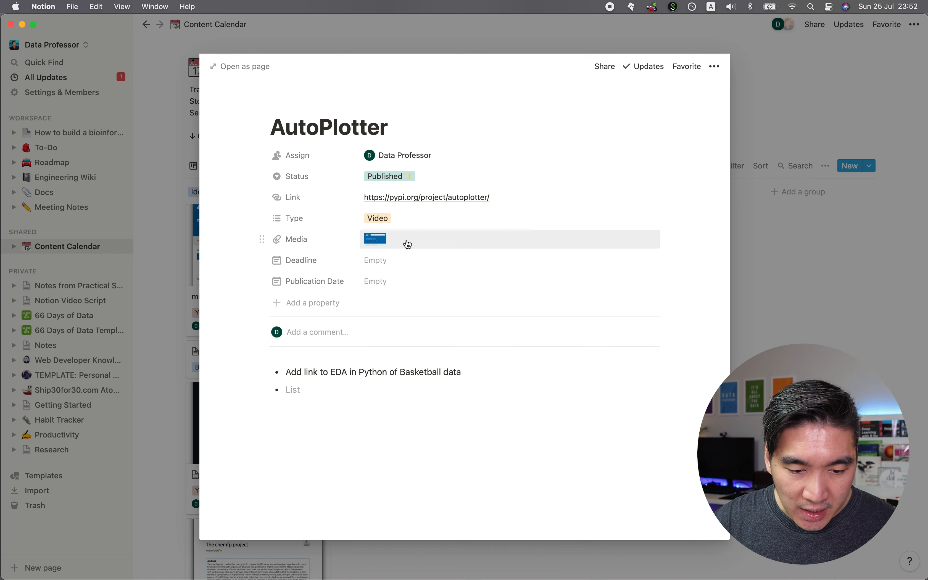
left_click(415, 243)
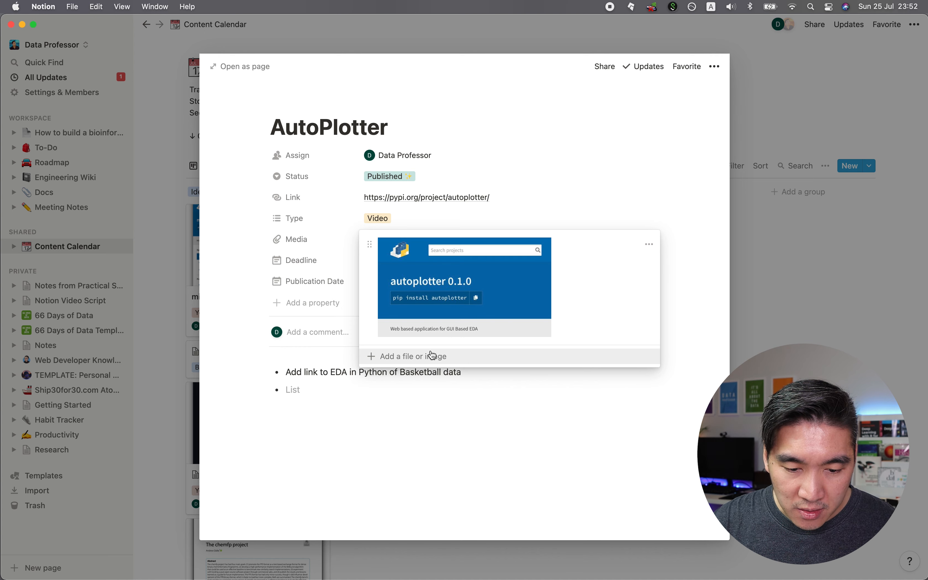
left_click(408, 362)
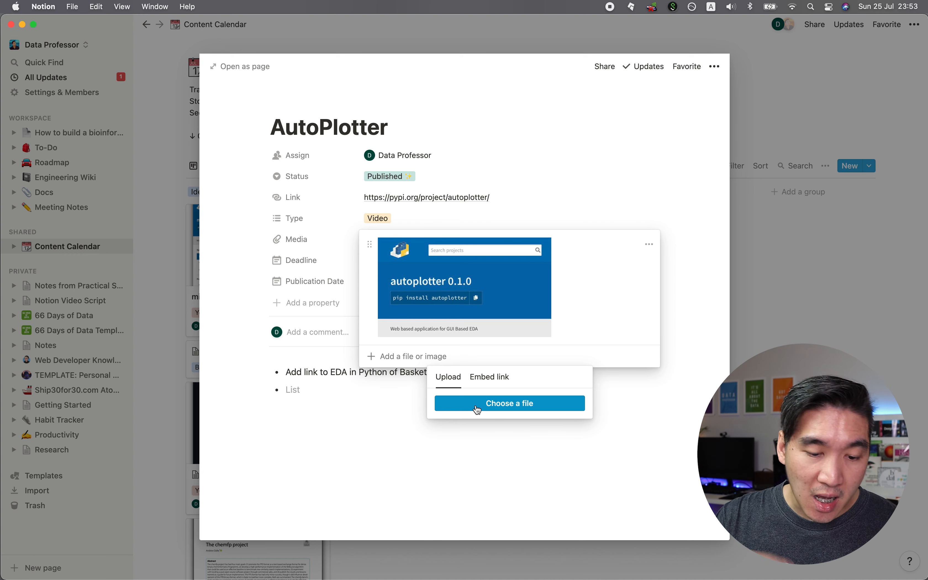
left_click(601, 212)
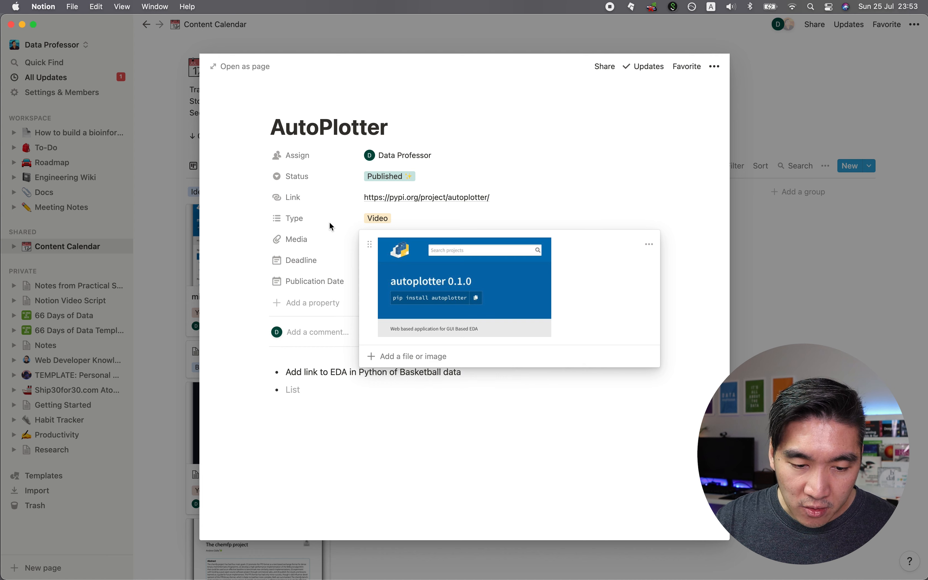
left_click(237, 247)
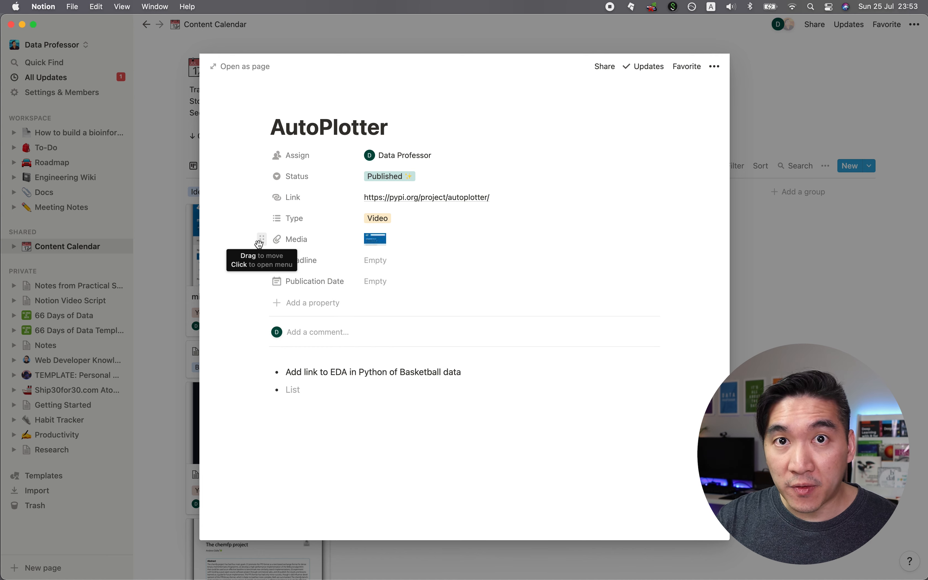
End the bullet list in the AutoPlotter card's body and add blank lines below the Basketball data note.
left_click_drag(291, 392, 284, 389)
left_click(300, 395)
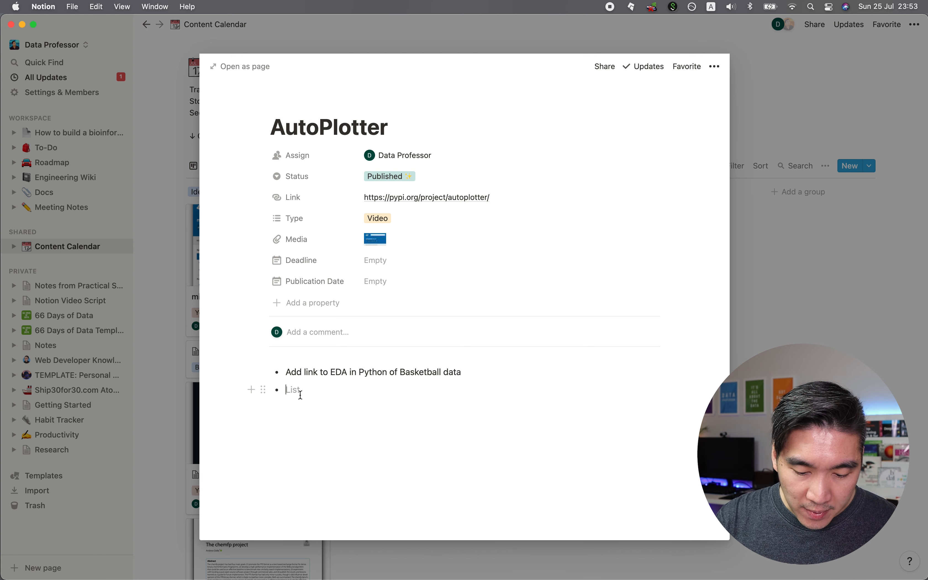
key("Return")
key("Return")
key("Return")
key("Return")
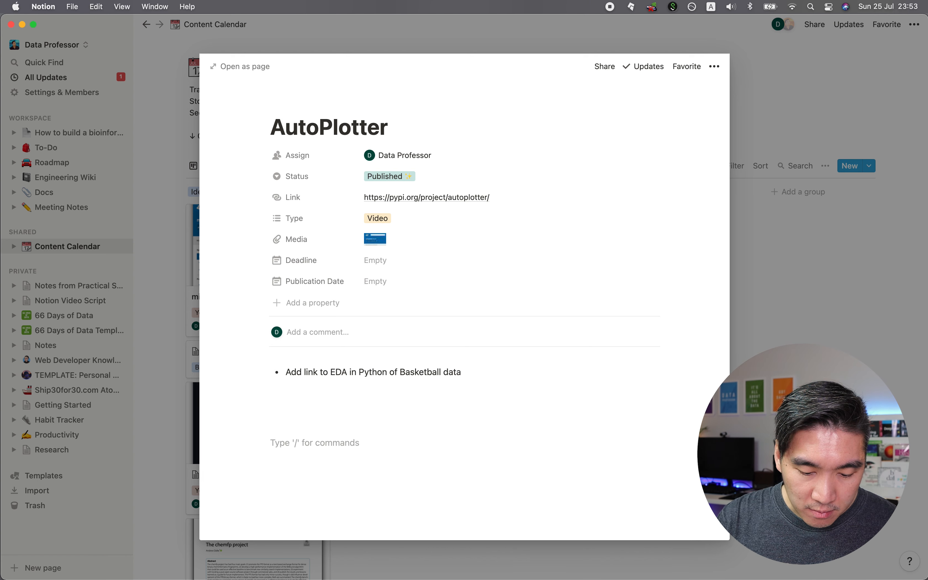
left_click_drag(285, 393, 339, 448)
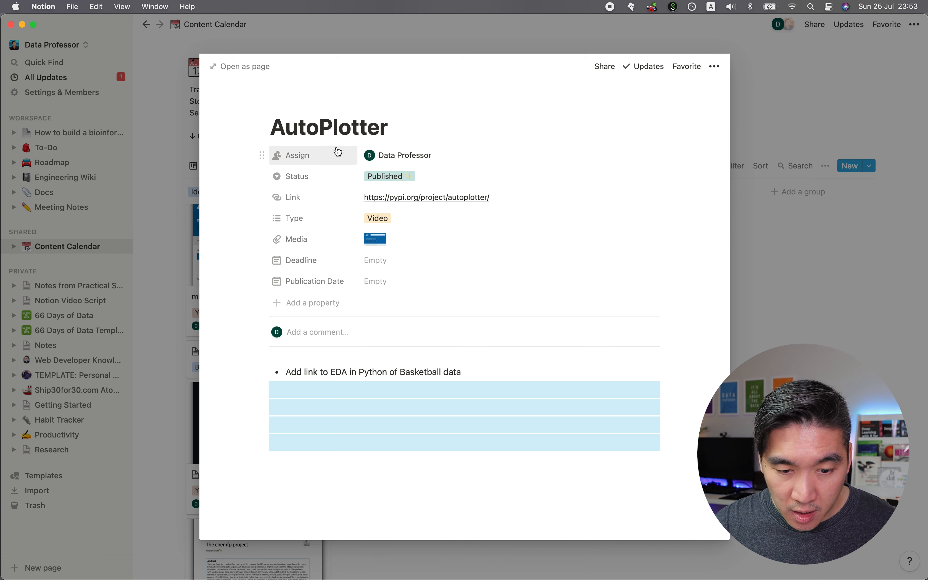
Check which people can be assigned to the AutoPlotter card, leave the assignment as it is and close the card.
left_click(454, 157)
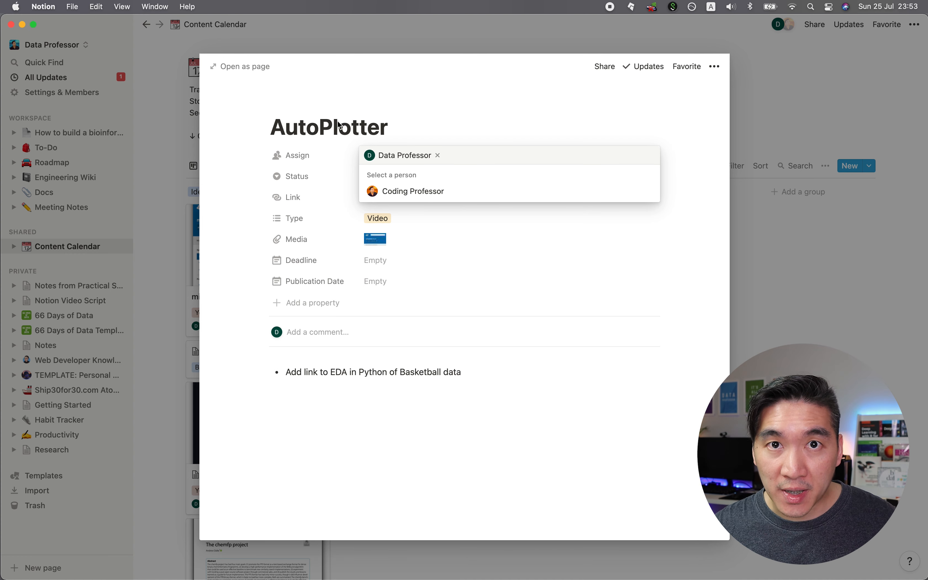
left_click(654, 129)
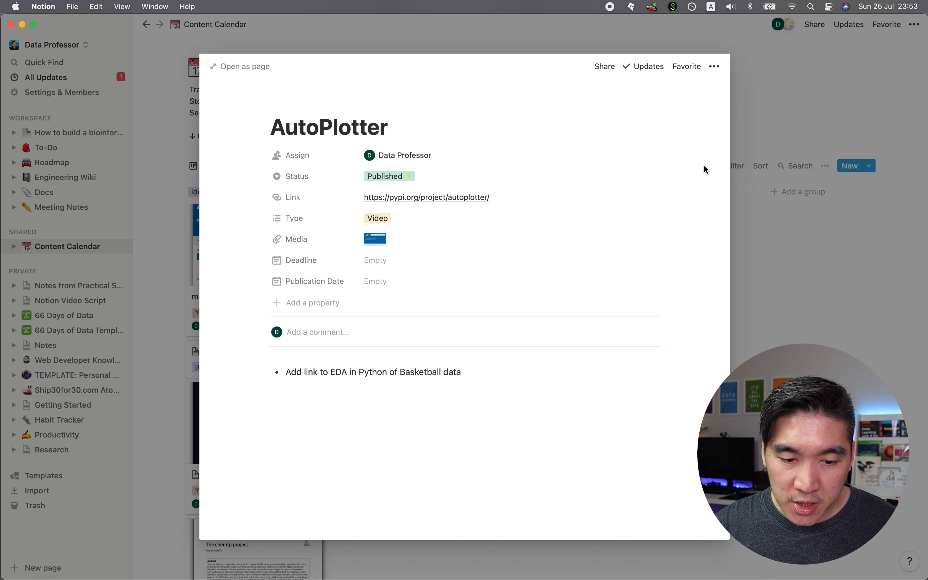
left_click(749, 132)
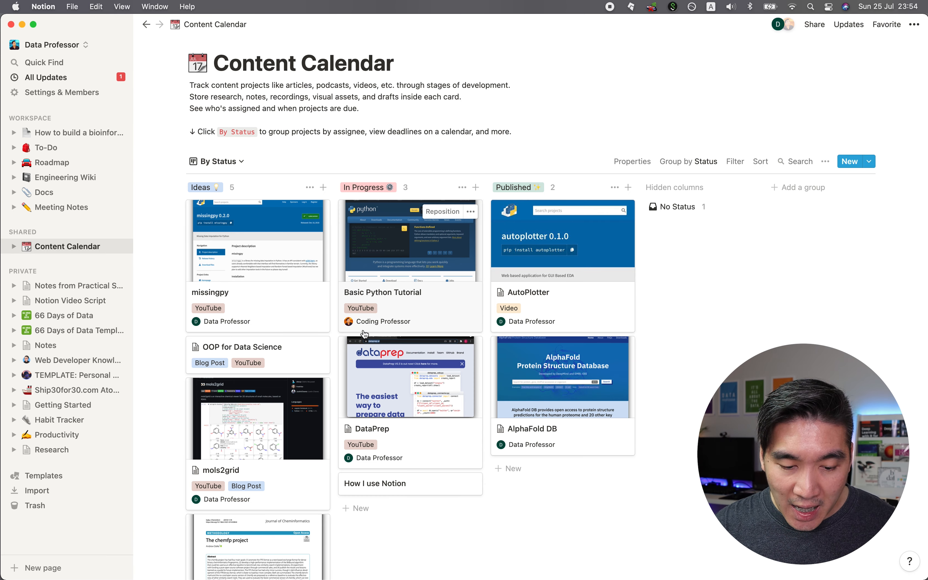
Examine the content types and assignees of the Content Calendar cards, down to the ChemML hyperparameter tuning card in Ideas.
scroll(372, 288, "down", 5)
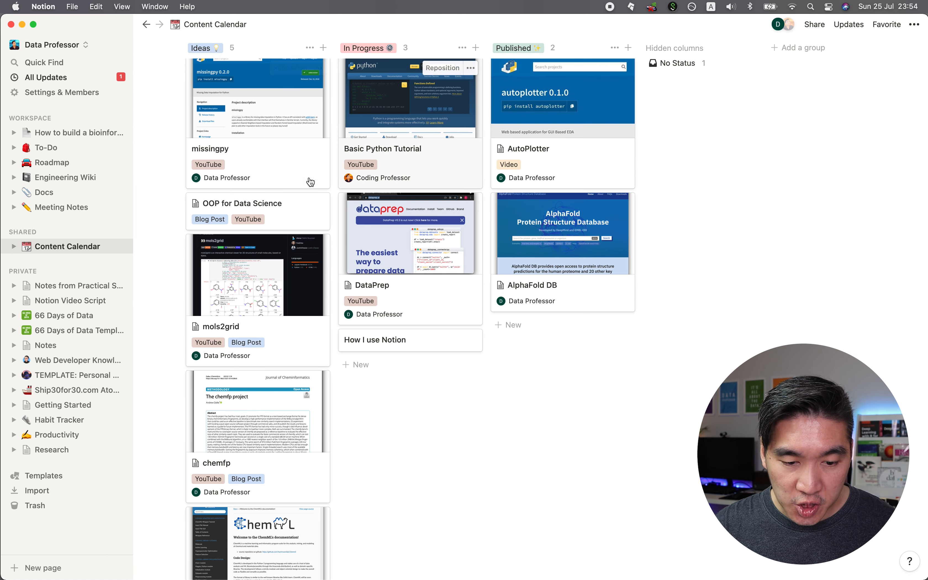
scroll(326, 174, "up", 2)
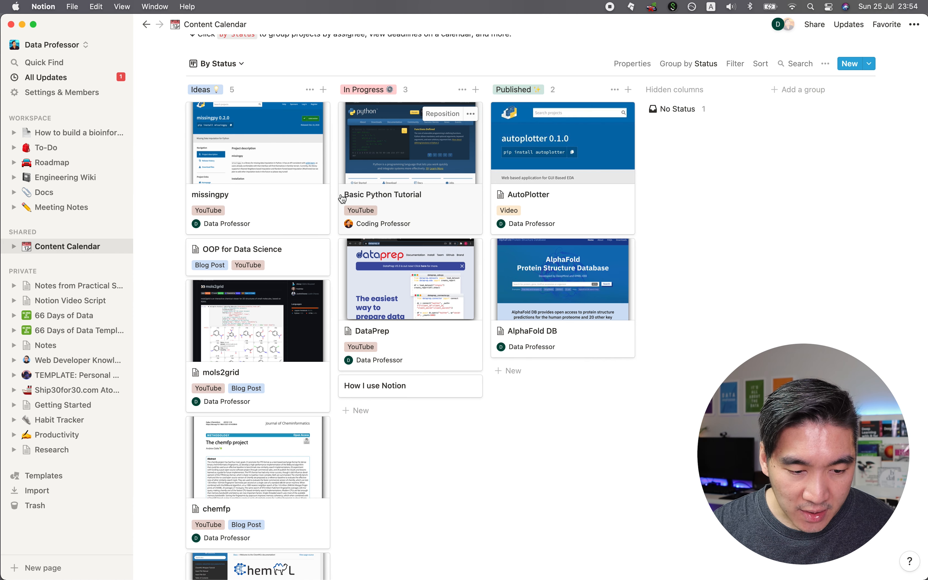
scroll(320, 321, "down", 3)
scroll(320, 320, "down", 5)
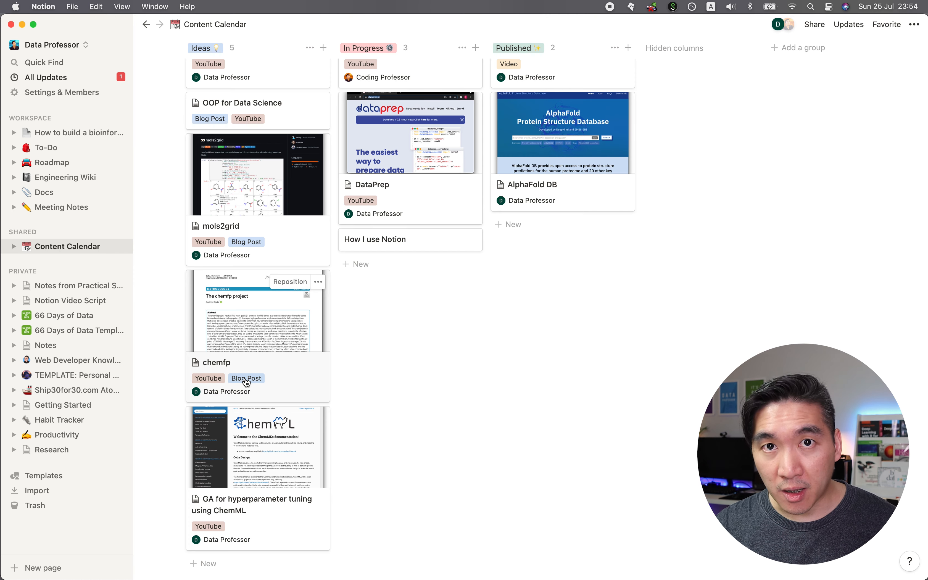
scroll(246, 382, "up", 13)
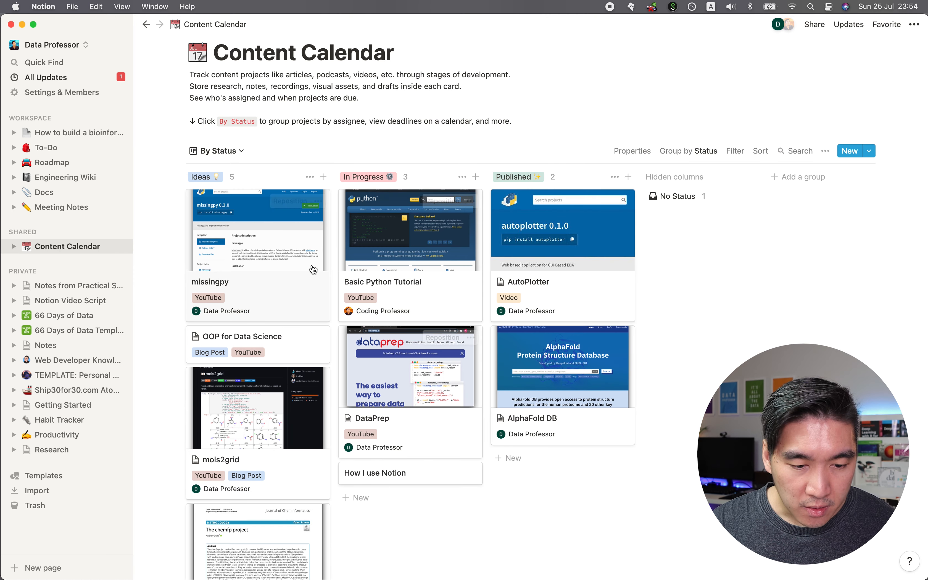
scroll(249, 356, "down", 15)
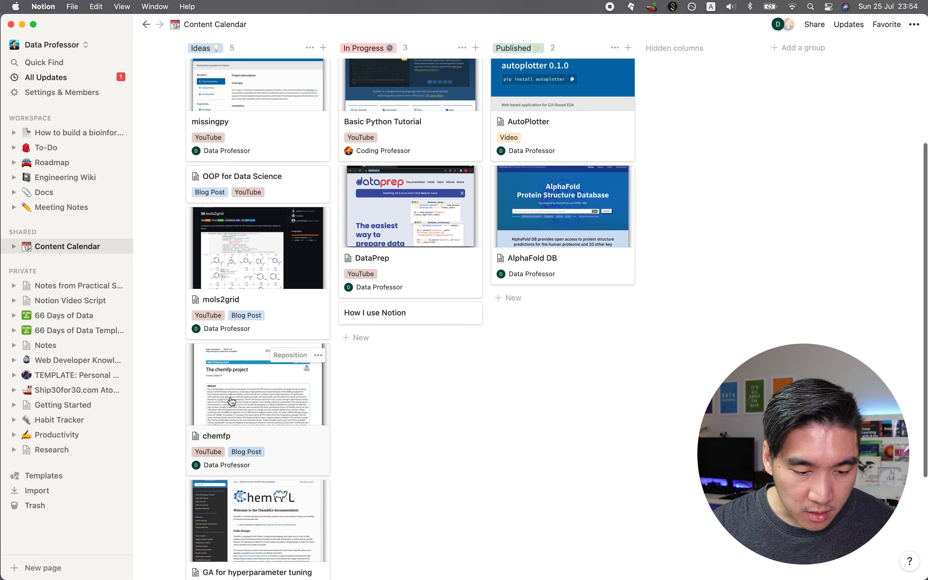
mouse_move(240, 459)
left_mouse_down()
mouse_move(291, 411)
mouse_move(404, 255)
mouse_move(392, 392)
mouse_move(251, 452)
mouse_move(599, 284)
mouse_move(562, 312)
mouse_move(249, 473)
left_mouse_up()
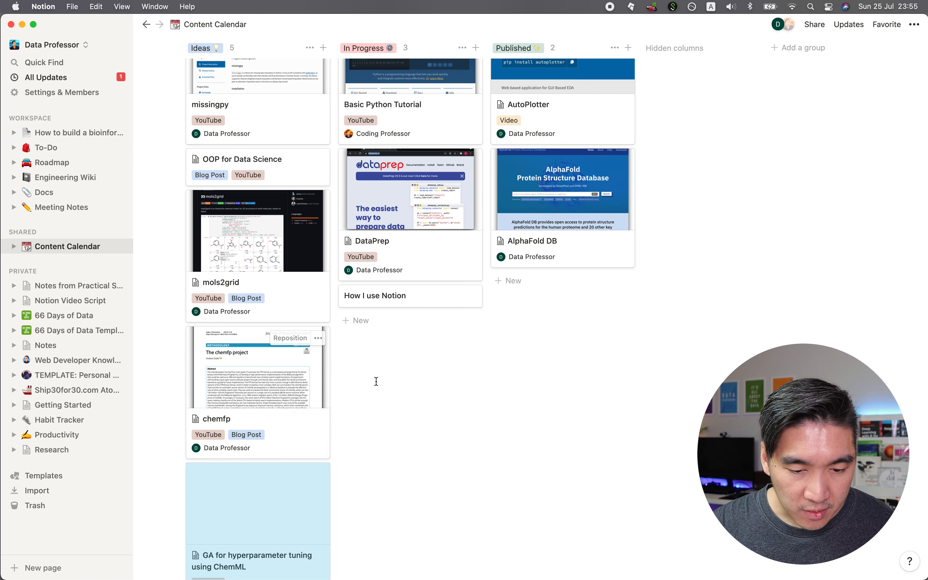
Leave the Content Calendar board and open the Habit Tracker page.
scroll(423, 425, "up", 5)
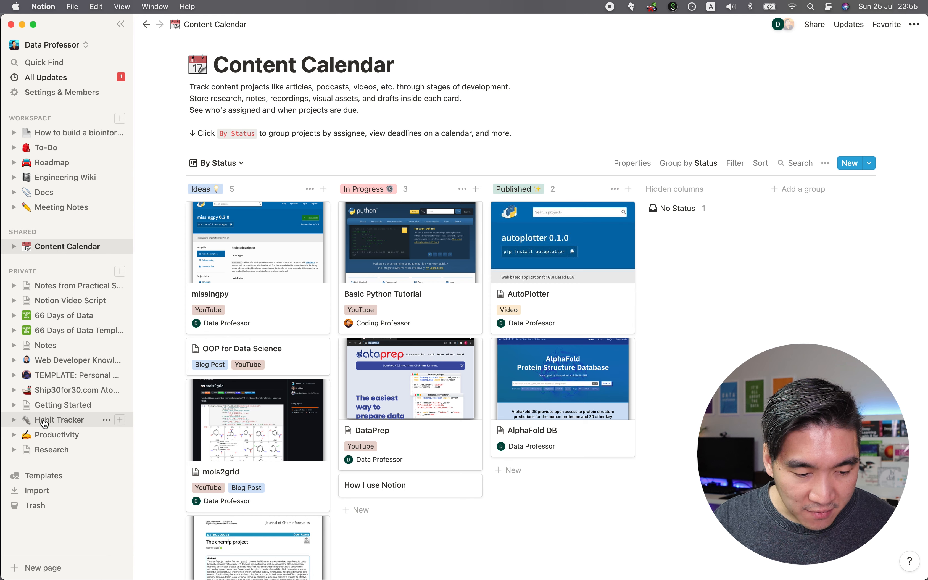
left_click(54, 422)
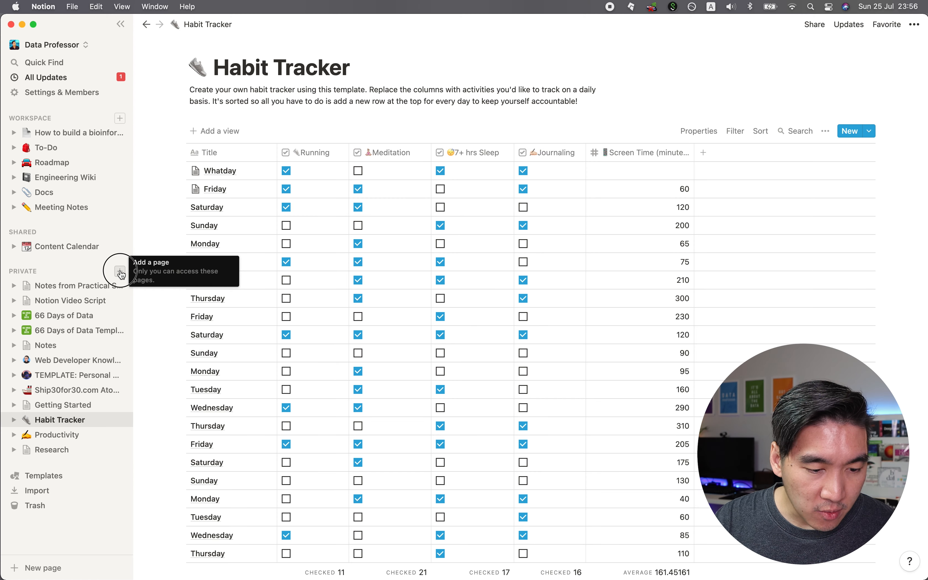
Add a new private page and look through the Habit Tracker preview in its template gallery.
left_click(121, 272)
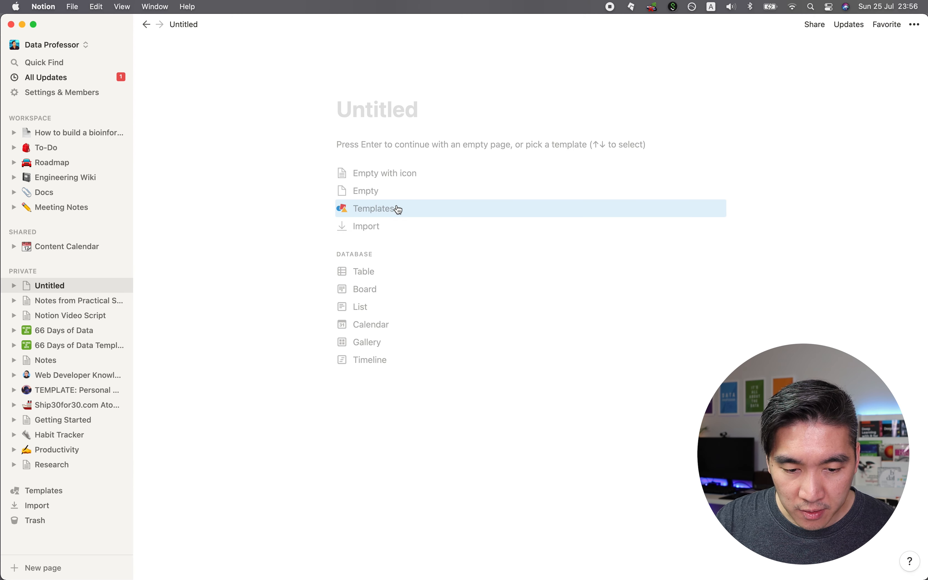
left_click(412, 208)
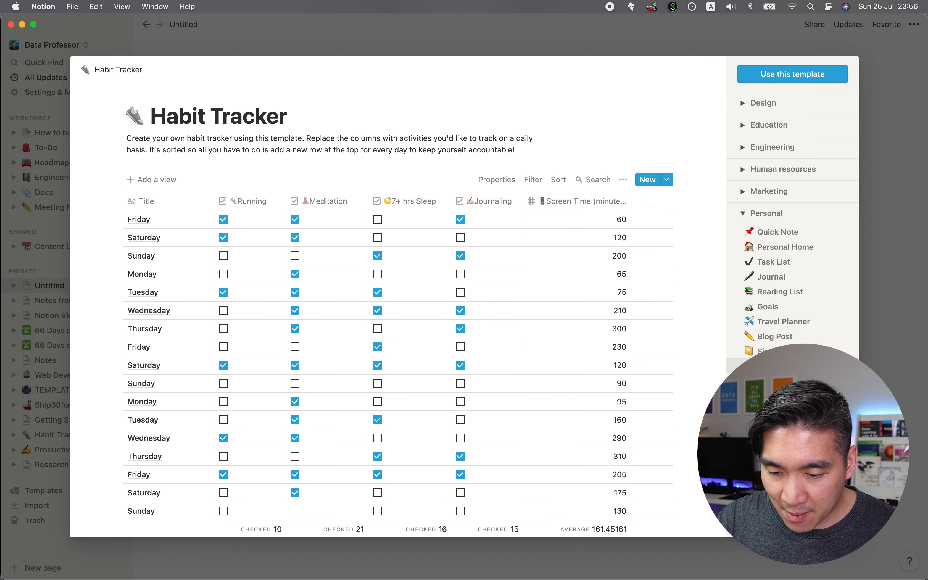
scroll(588, 321, "down", 5)
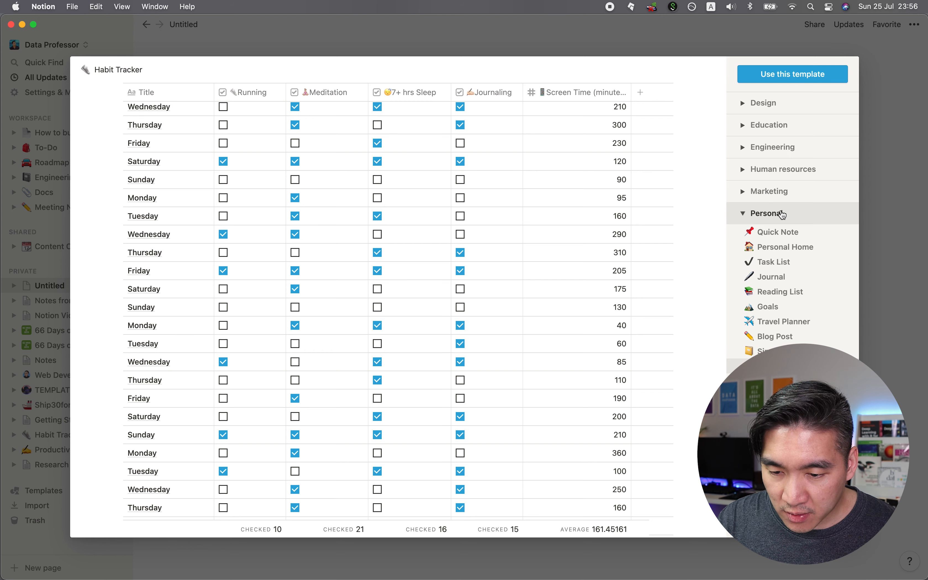
Preview the Journal, Task List, Reading List and Goals templates in the Personal category.
left_click(779, 276)
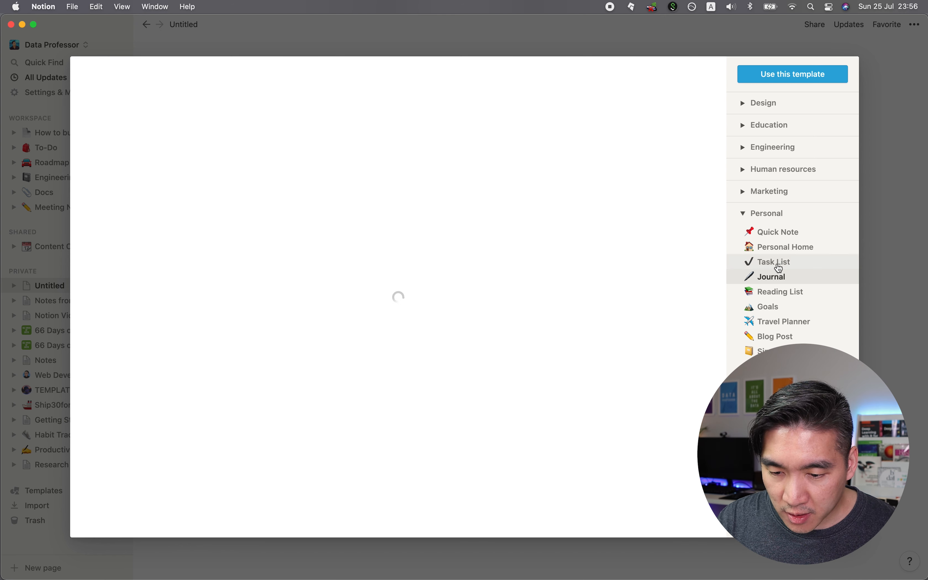
left_click(775, 265)
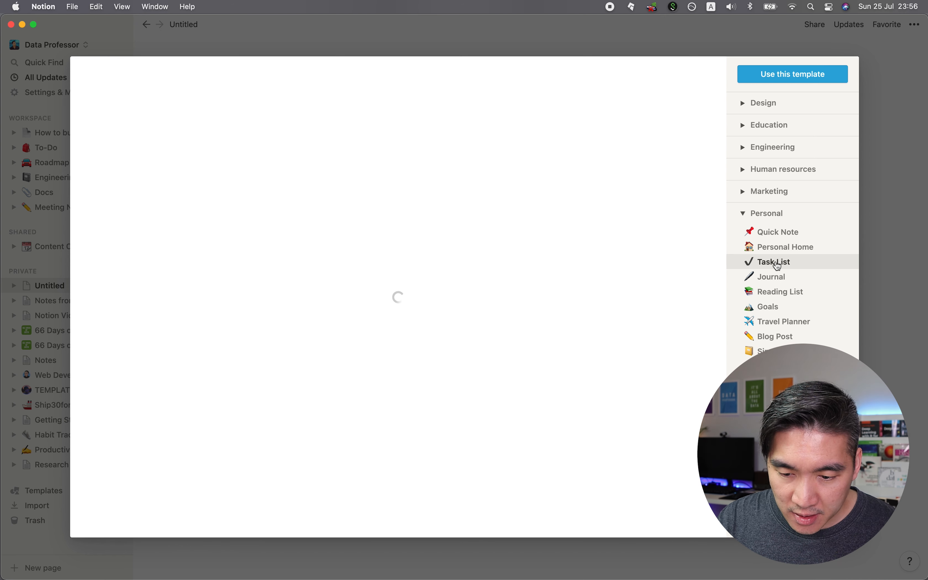
left_click(783, 294)
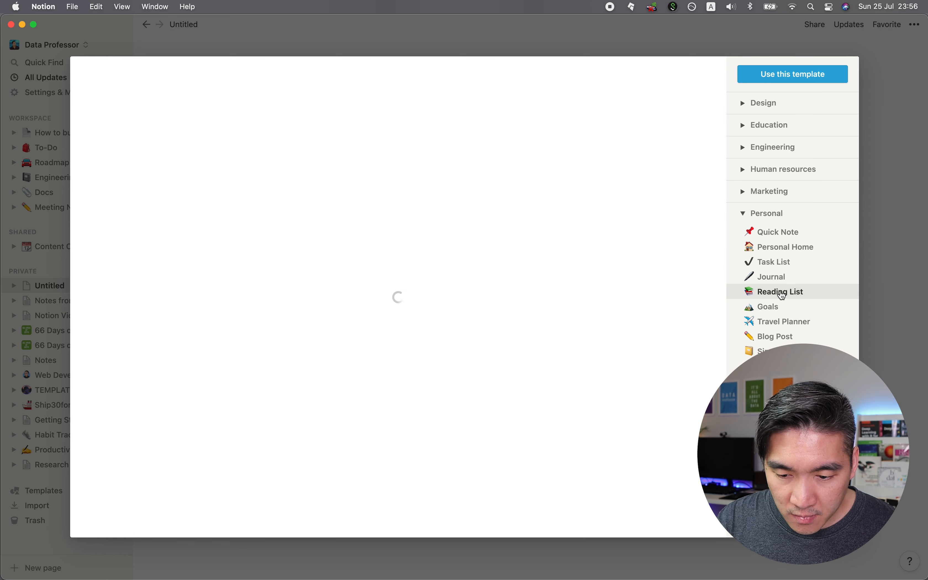
left_click(769, 308)
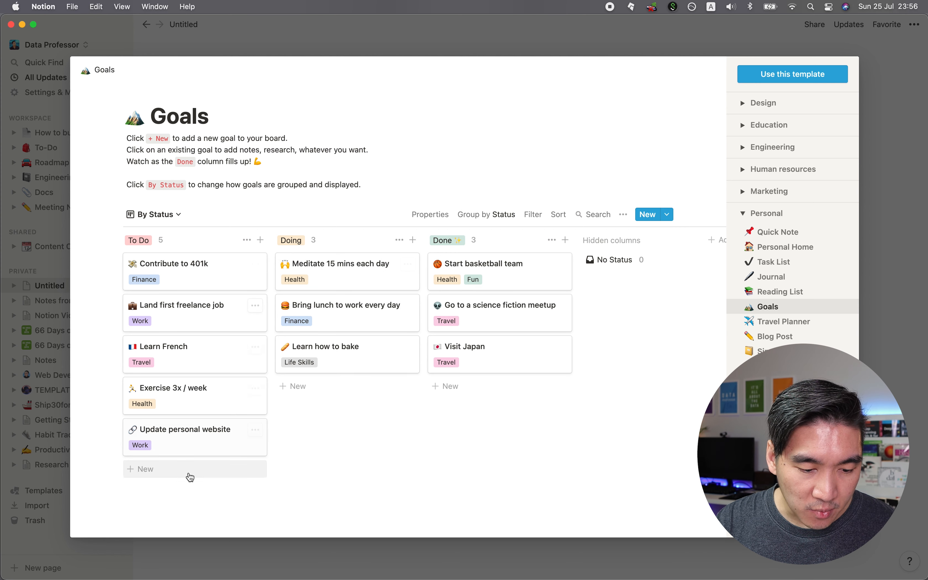
Move the Update personal website card from To Do to Done on the Goals board and back to To Do.
left_click(171, 449)
left_click_drag(171, 449, 493, 382)
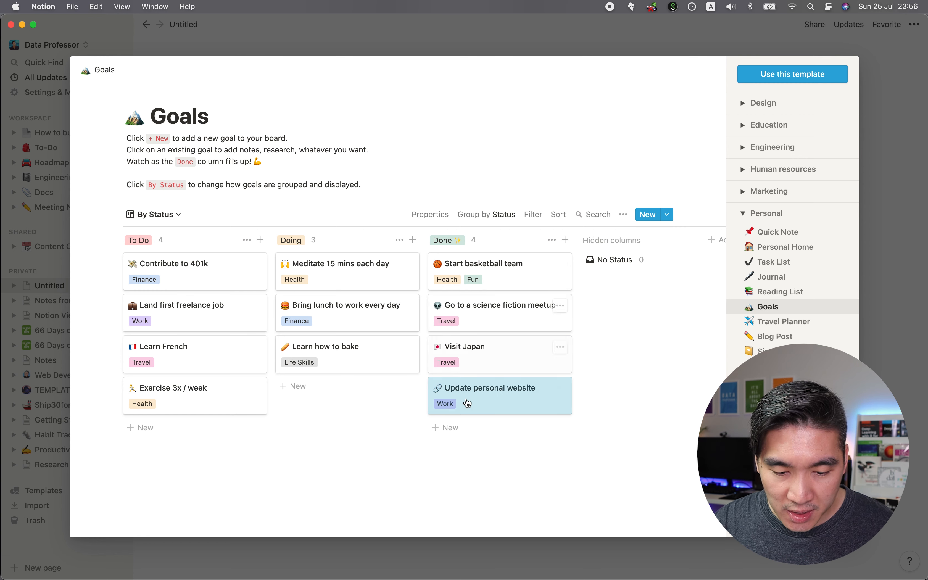
left_click_drag(491, 406, 211, 433)
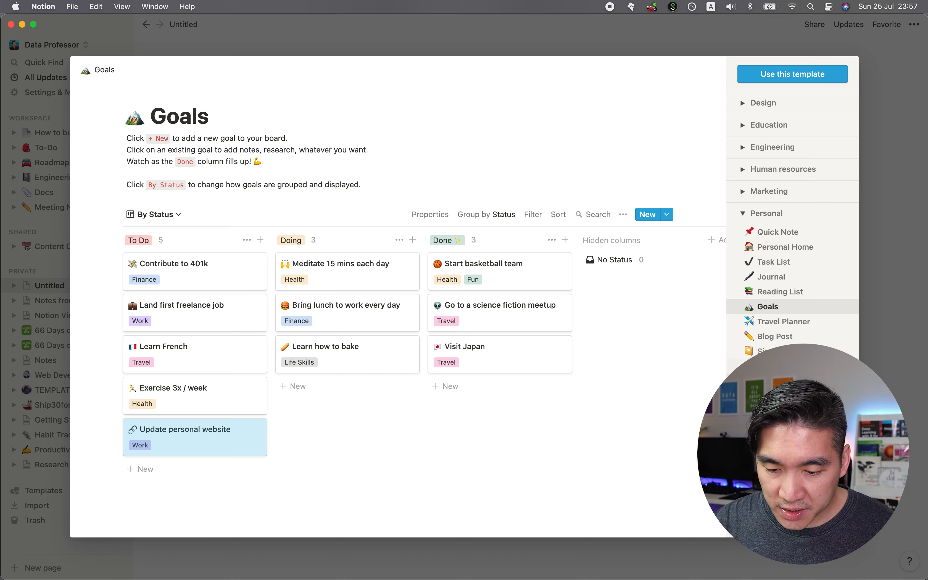
Switch the preview to the Life Wiki template, discarding the Goals edits, and look over its sections.
left_click(767, 381)
left_click(486, 332)
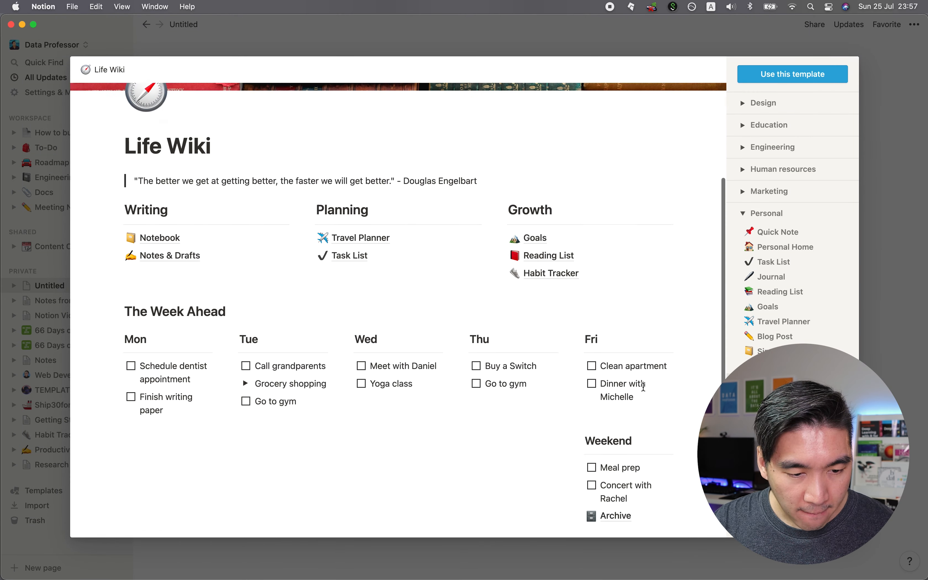
scroll(188, 299, "down", 5)
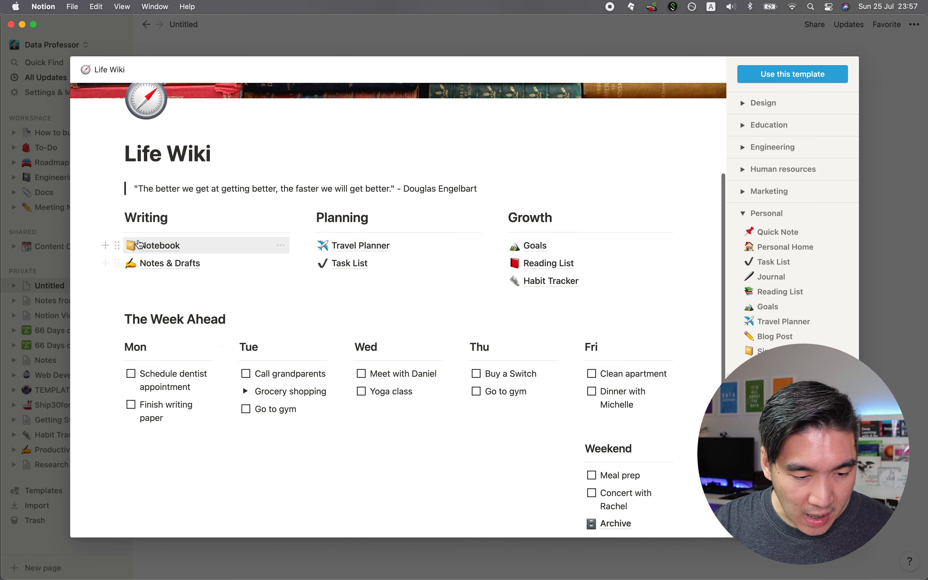
Examine the Interior design inspiration entry in Life Wiki's Notebook, including its images, and return to the Life Wiki page.
left_click(185, 243)
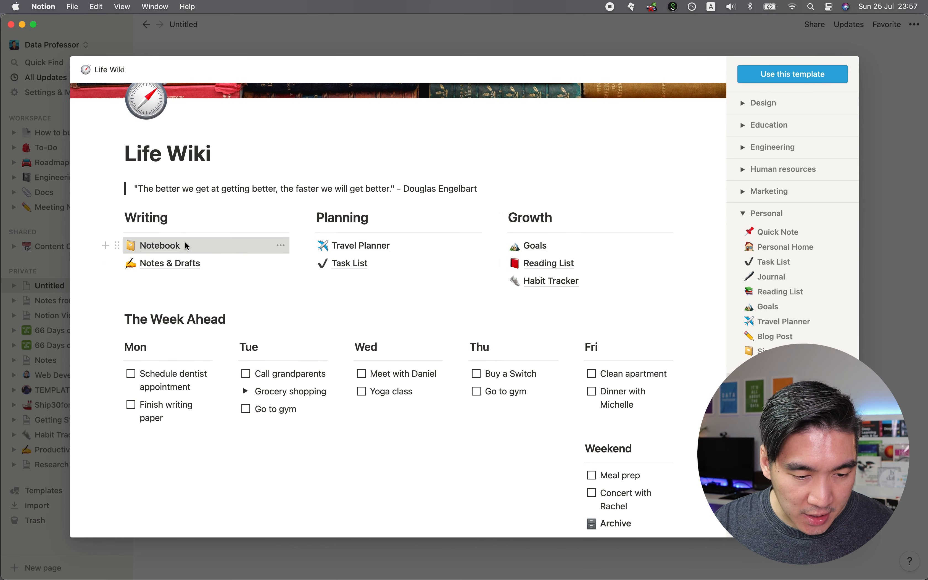
left_click(193, 228)
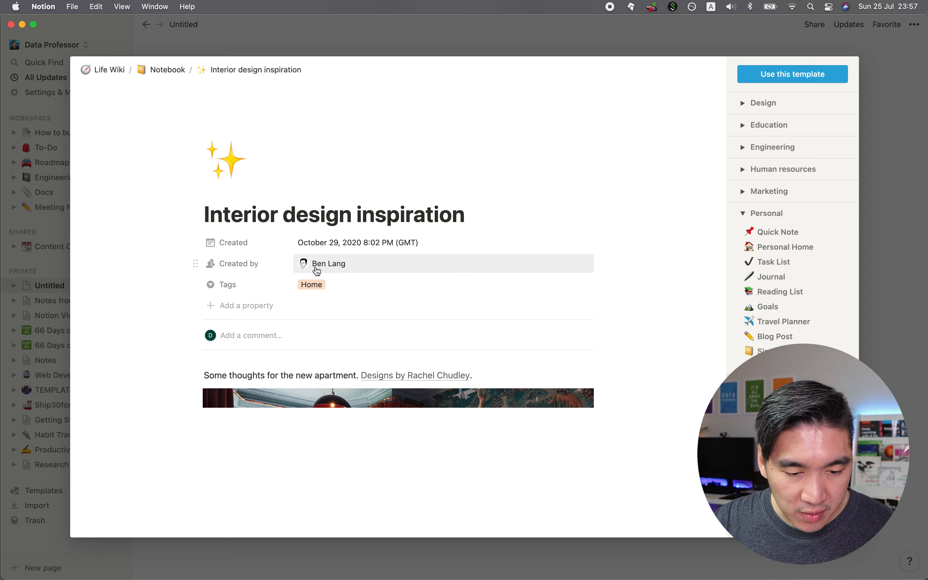
scroll(207, 385, "down", 8)
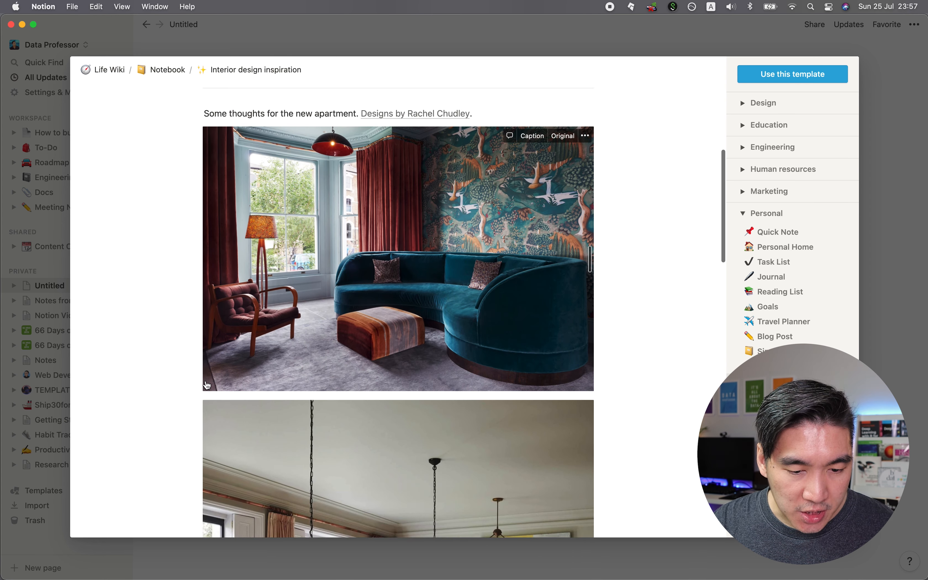
scroll(207, 384, "up", 8)
left_click(165, 69)
left_click(110, 70)
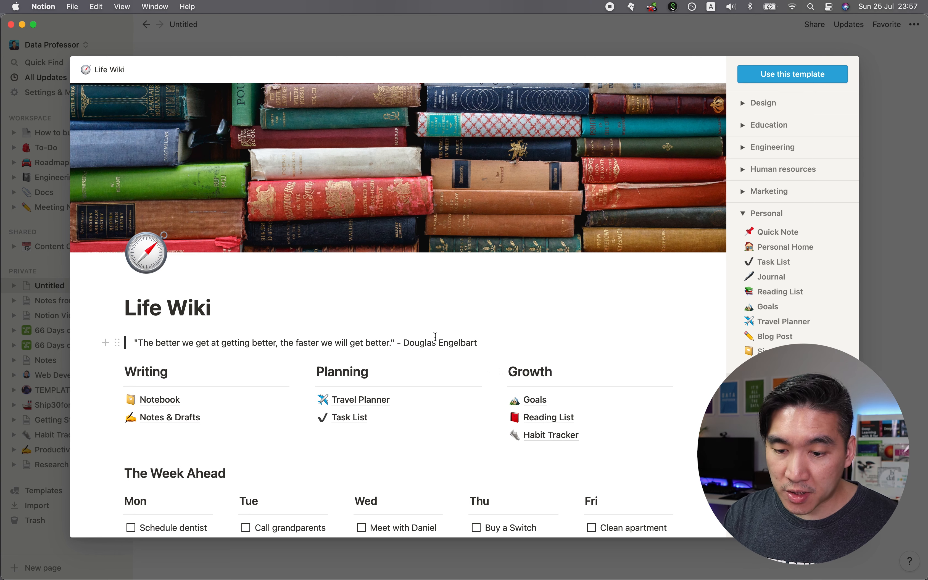
Browse the templates offered under Product management, Sales, Engineering and Education.
left_click(750, 212)
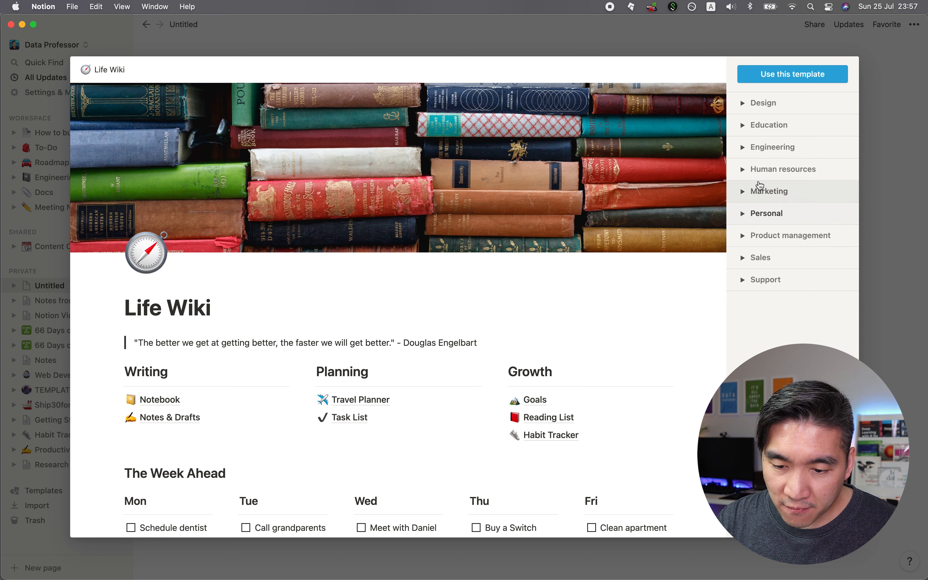
left_click(771, 237)
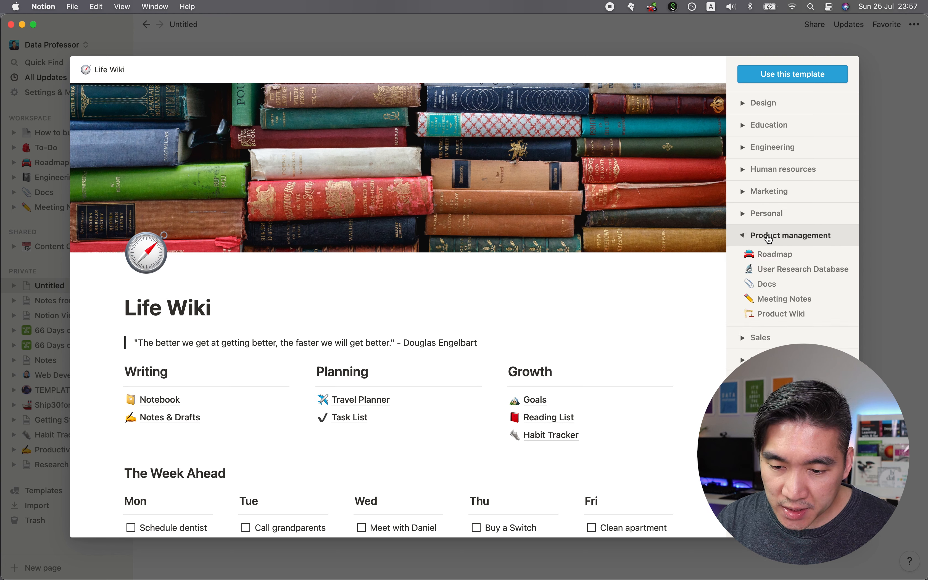
left_click(761, 339)
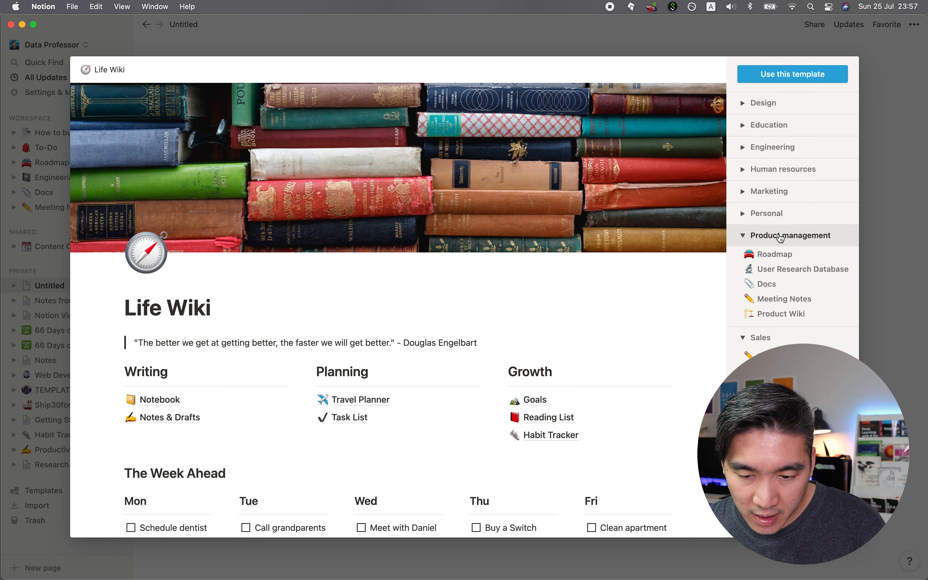
left_click(771, 148)
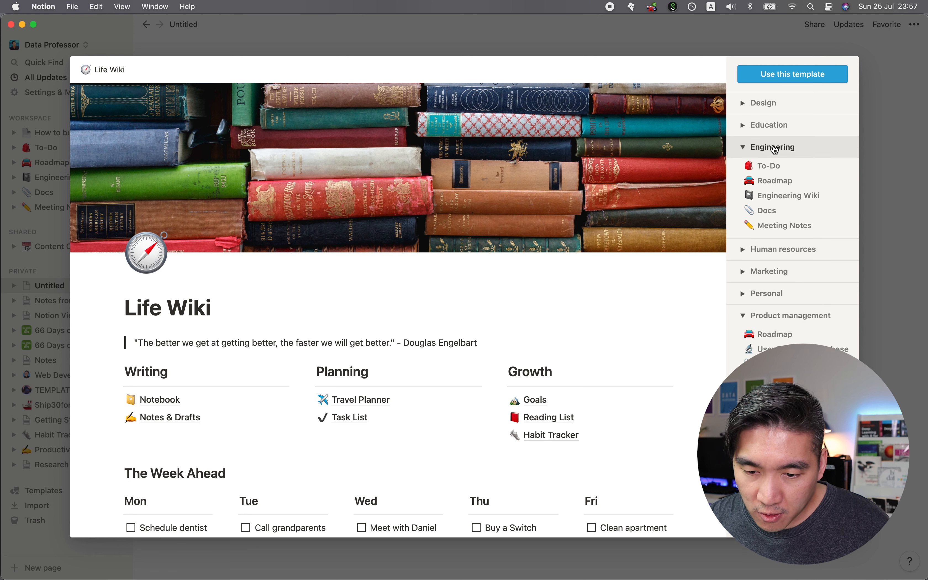
left_click(769, 148)
left_click(768, 127)
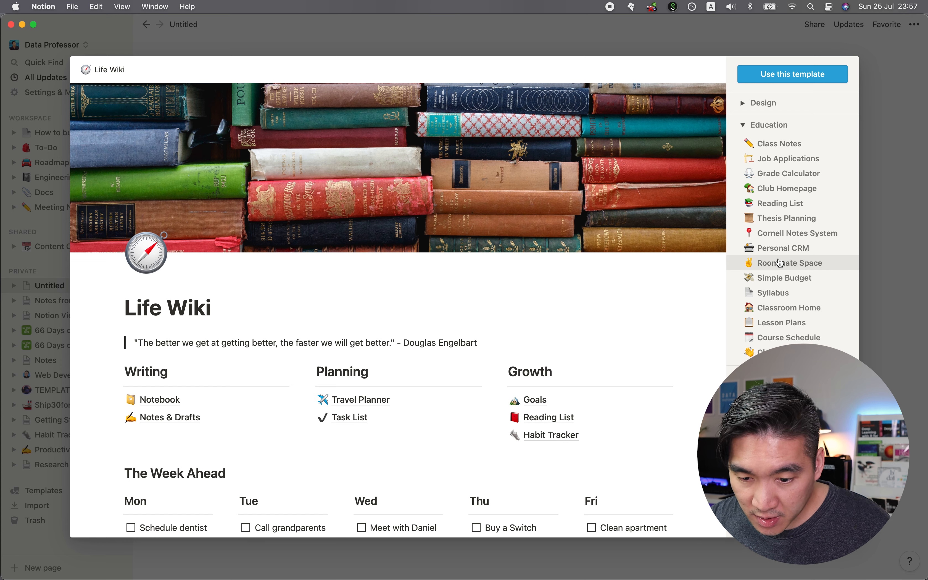
Preview the Thesis Planning template and examine the dates, statuses and sources in its timeline table.
left_click(773, 221)
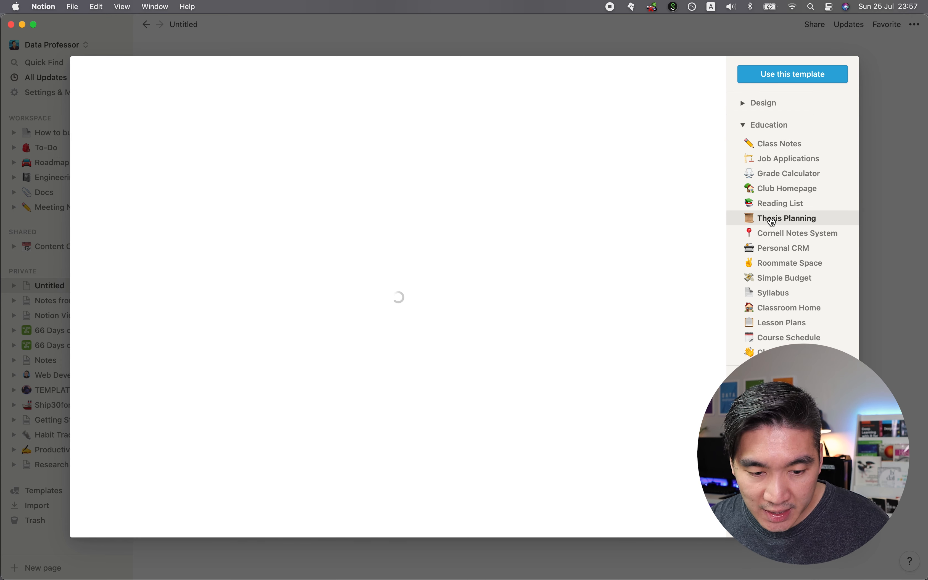
scroll(606, 272, "down", 5)
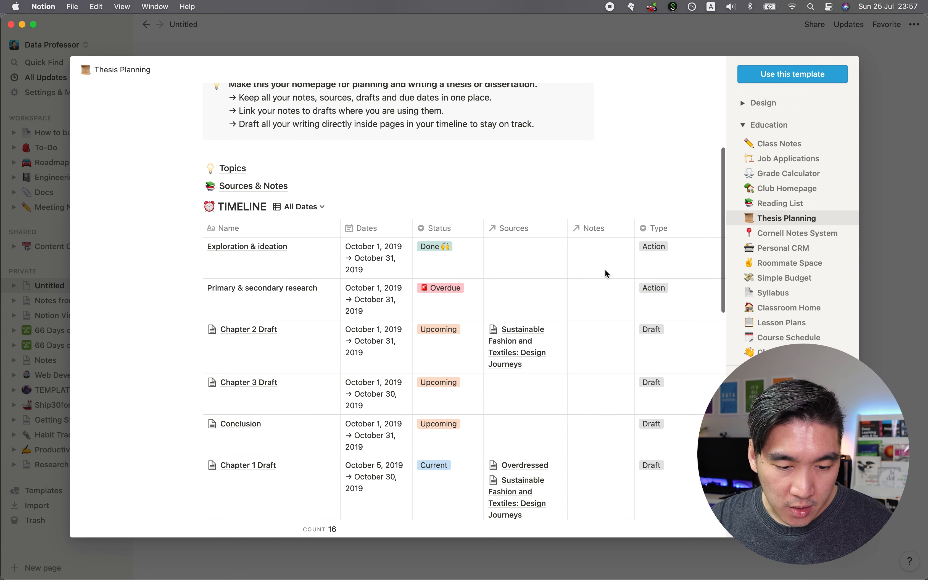
scroll(365, 244, "down", 4)
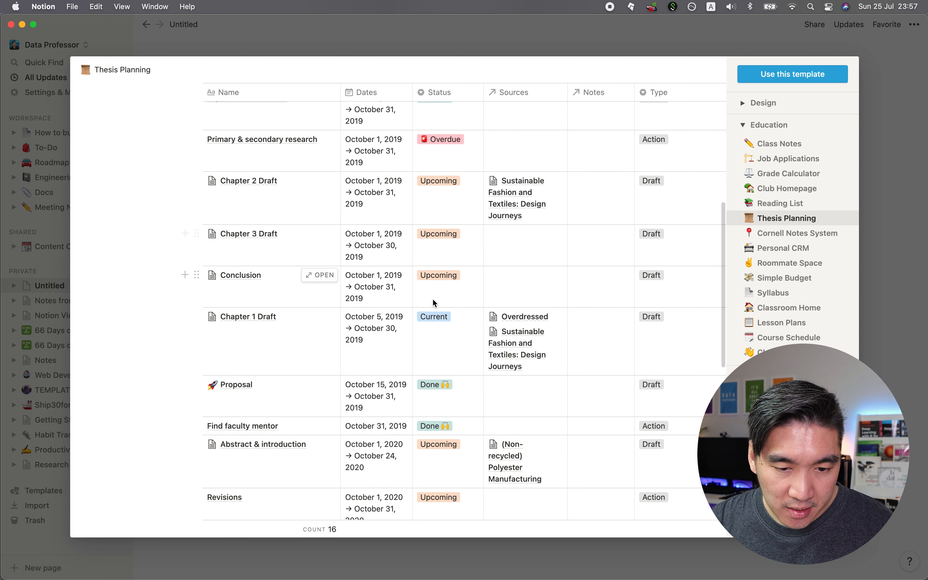
scroll(433, 298, "up", 3)
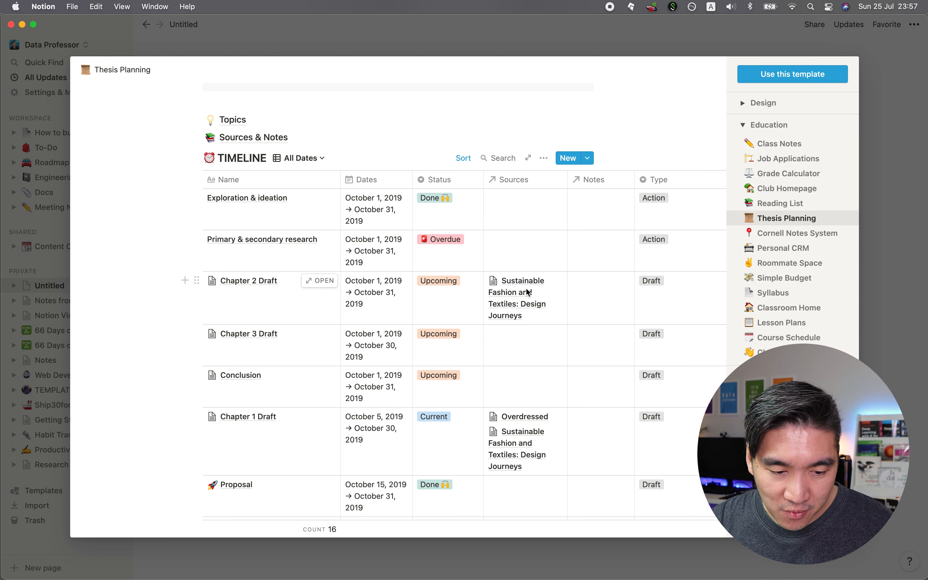
scroll(249, 326, "down", 2)
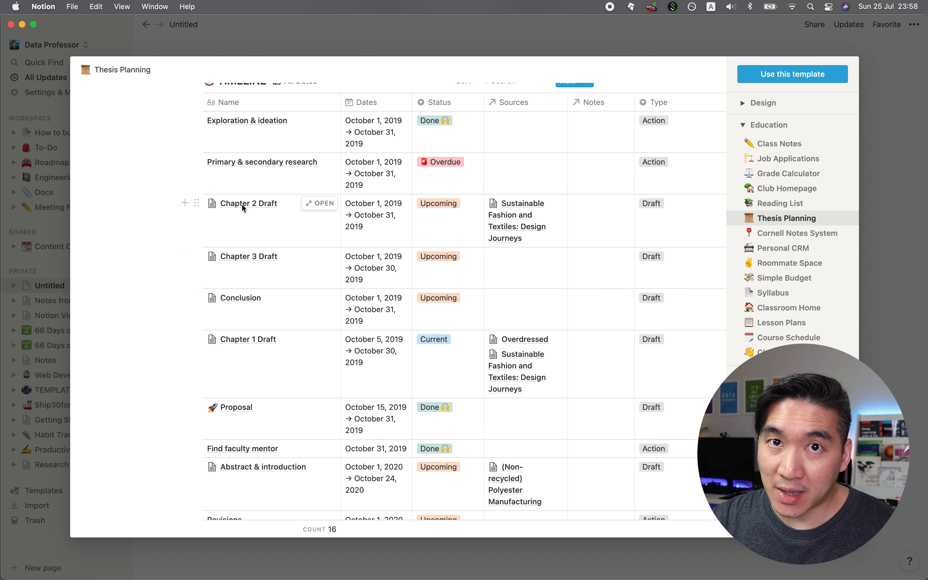
View the Chapter 3 Draft page of the thesis timeline, and close the template gallery, discarding the edits.
left_click(246, 257)
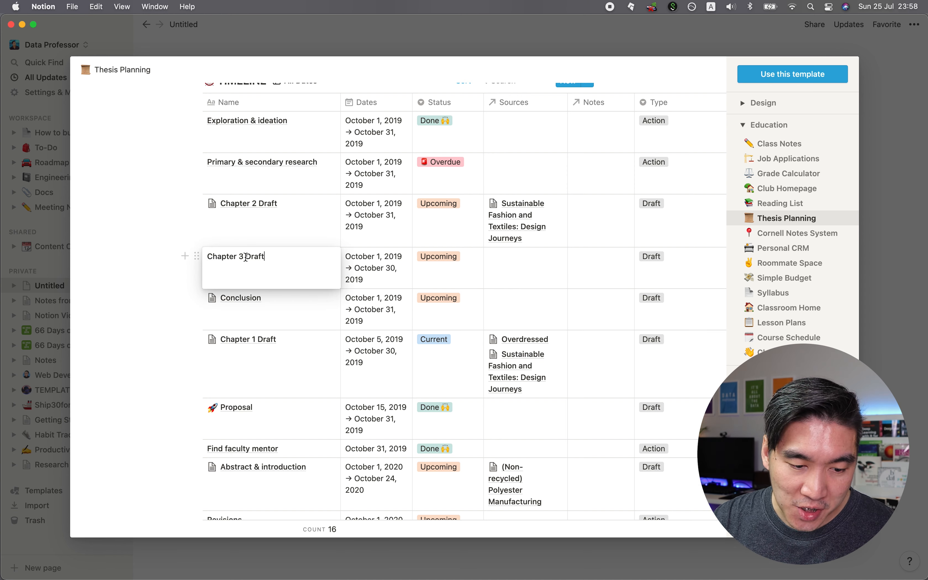
key("Escape")
left_click(307, 260)
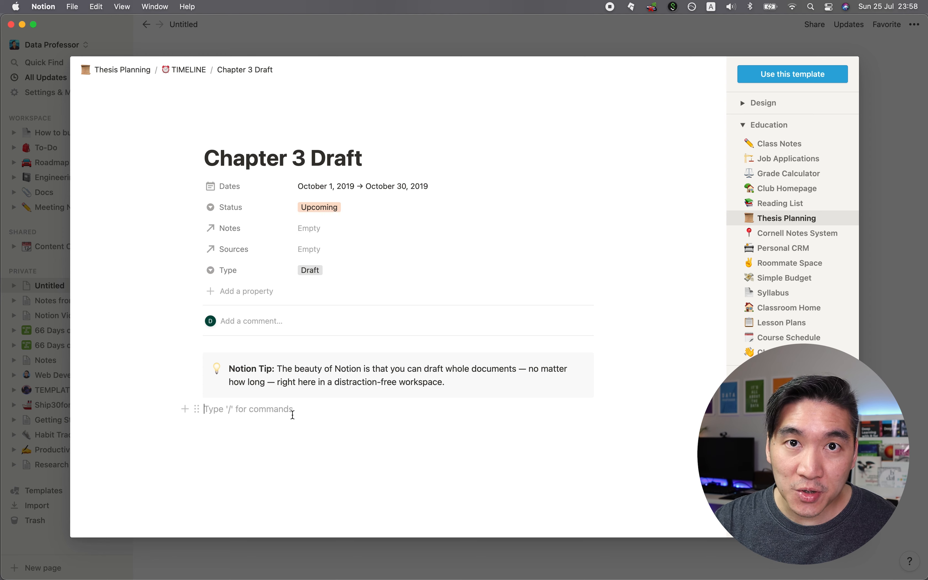
left_click(894, 103)
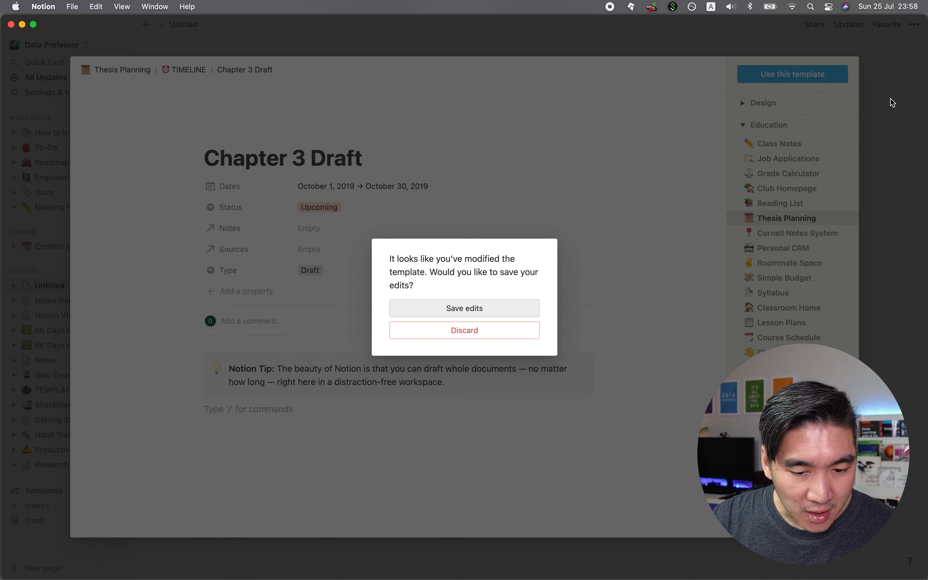
left_click(494, 330)
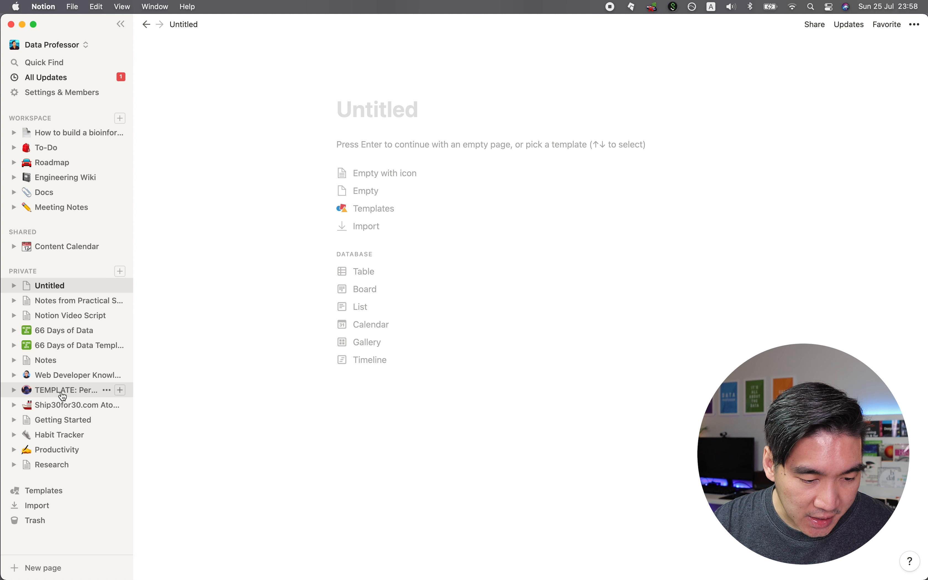
Open the private TEMPLATE: Personal Website (FREE) page and duplicate it.
left_click(76, 394)
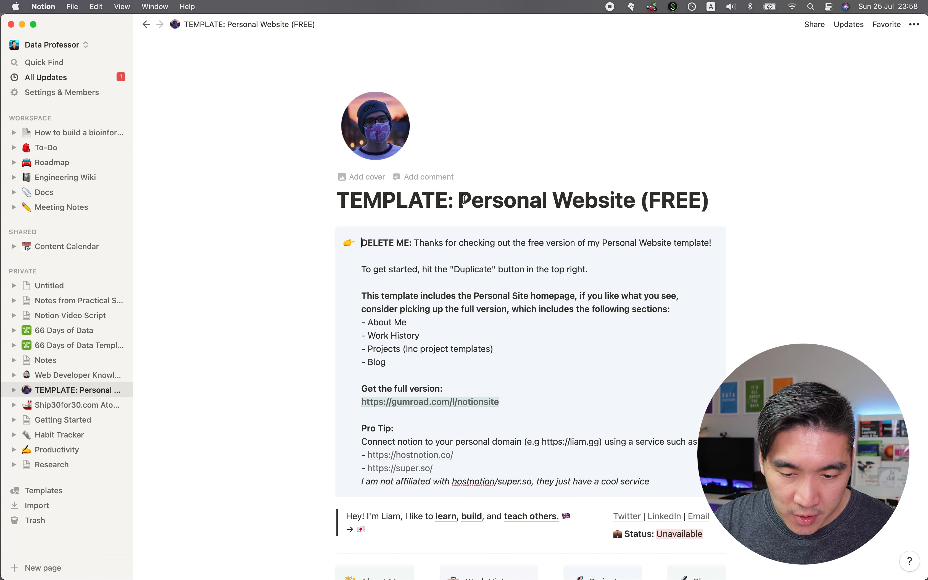
left_click_drag(460, 200, 670, 235)
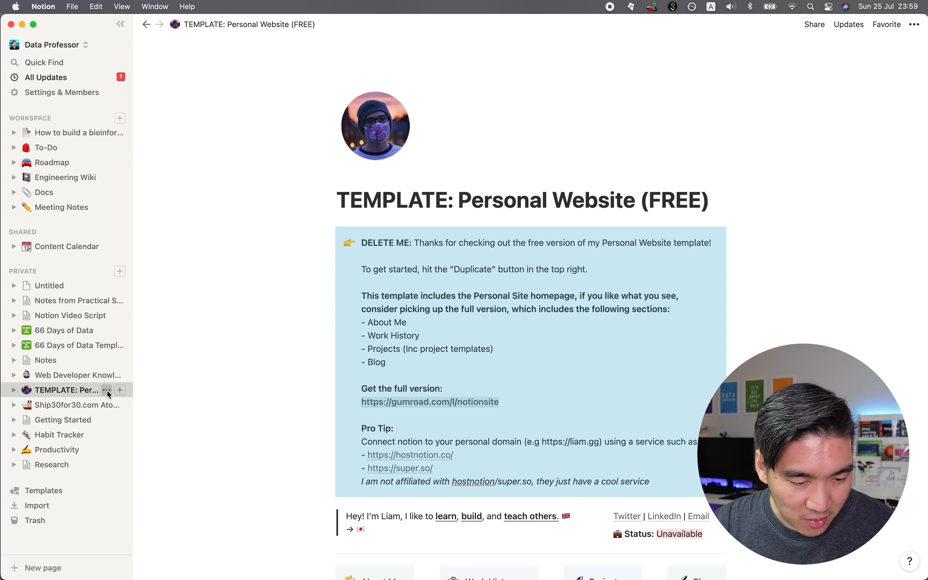
left_click(108, 390)
left_click(154, 434)
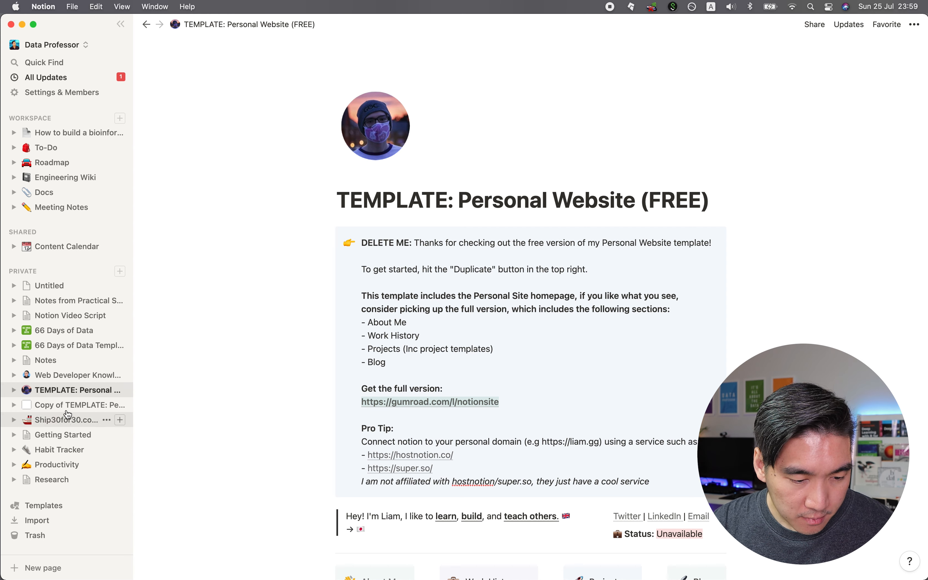
Open the copy of the Personal Website template and delete its DELETE ME introduction callout.
left_click(84, 411)
left_click(384, 226)
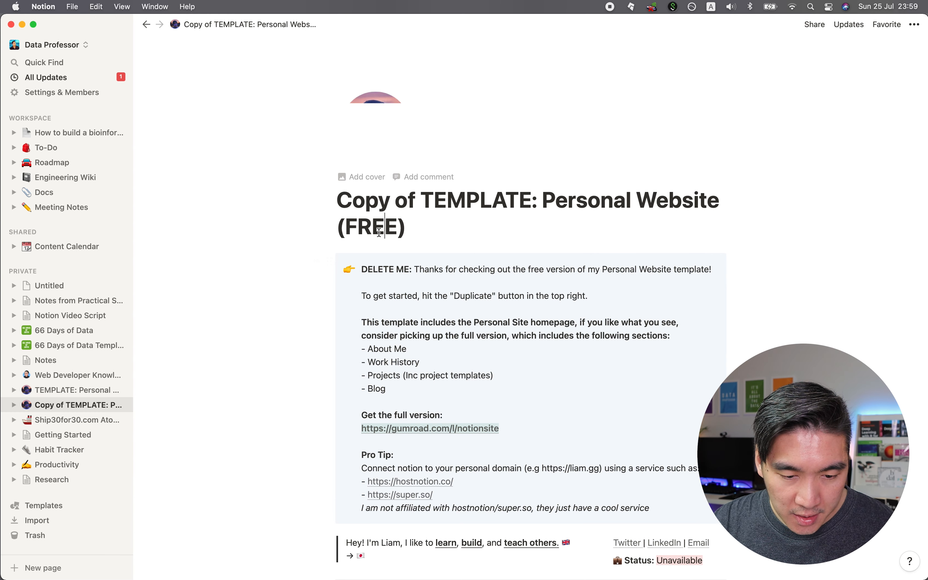
left_click(329, 262)
key("Escape")
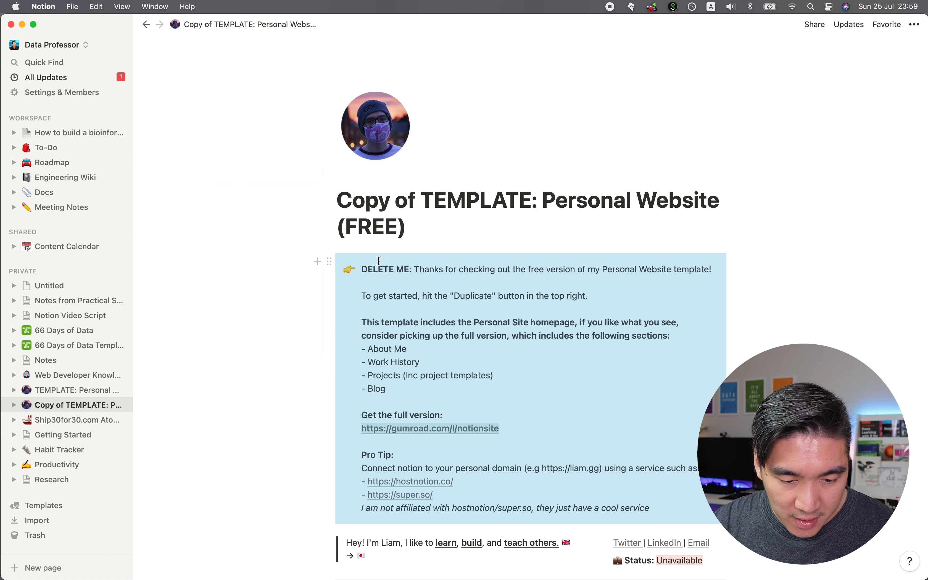
left_click(330, 262)
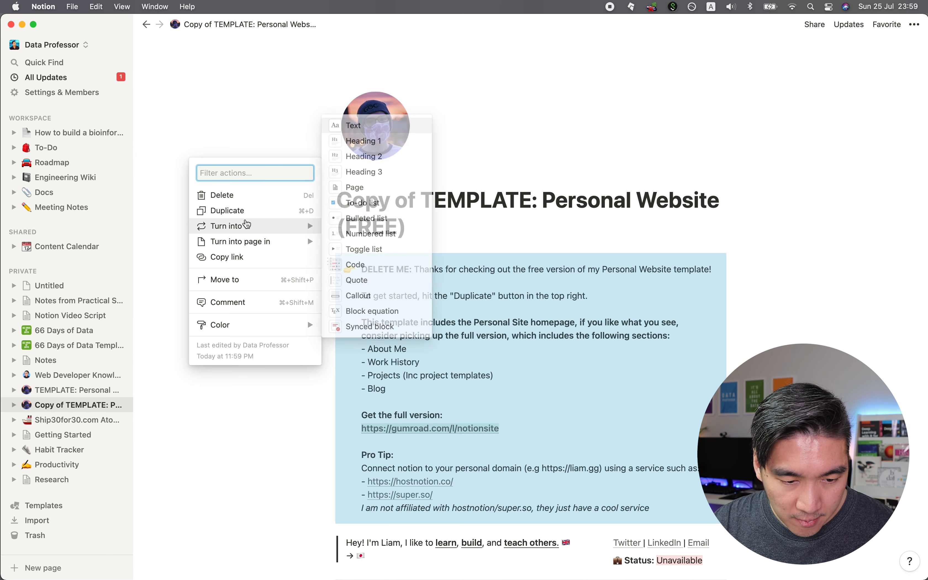
left_click(228, 204)
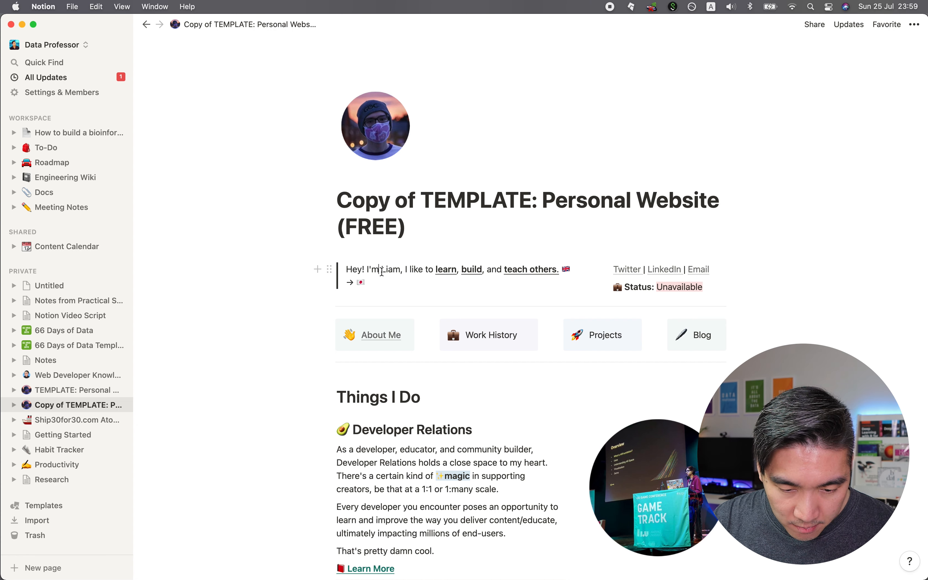
View the image upload option for the copied page's icon, and close it without choosing an image.
double_click(384, 270)
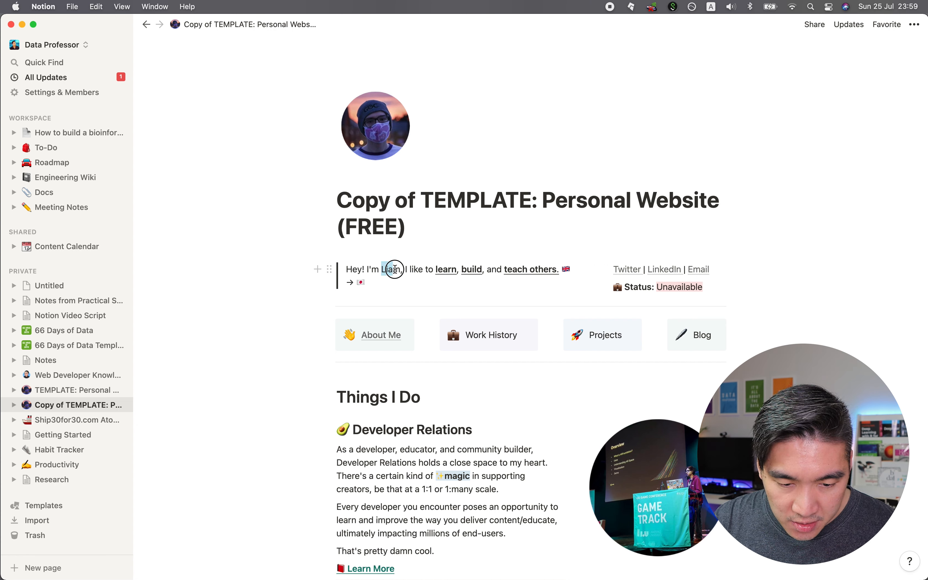
left_click(383, 117)
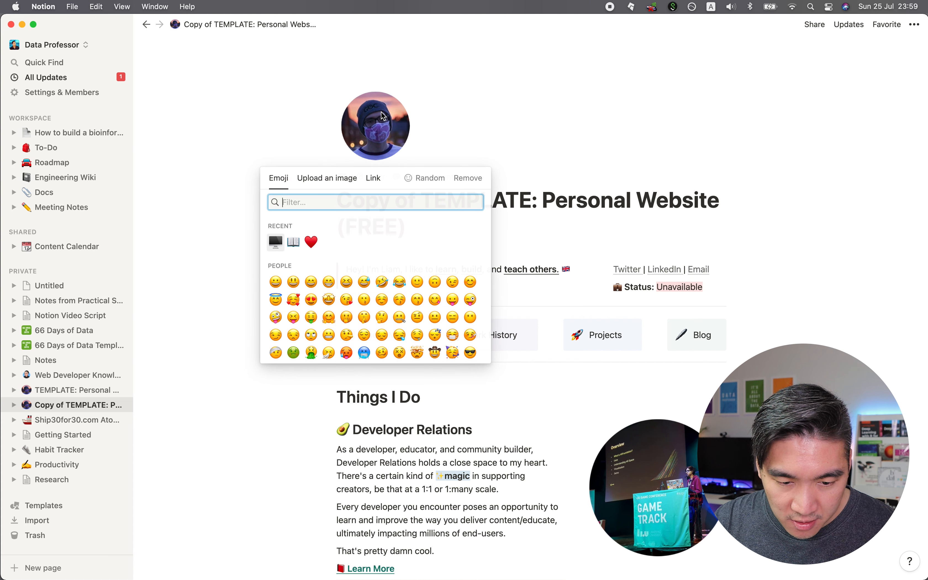
left_click(326, 179)
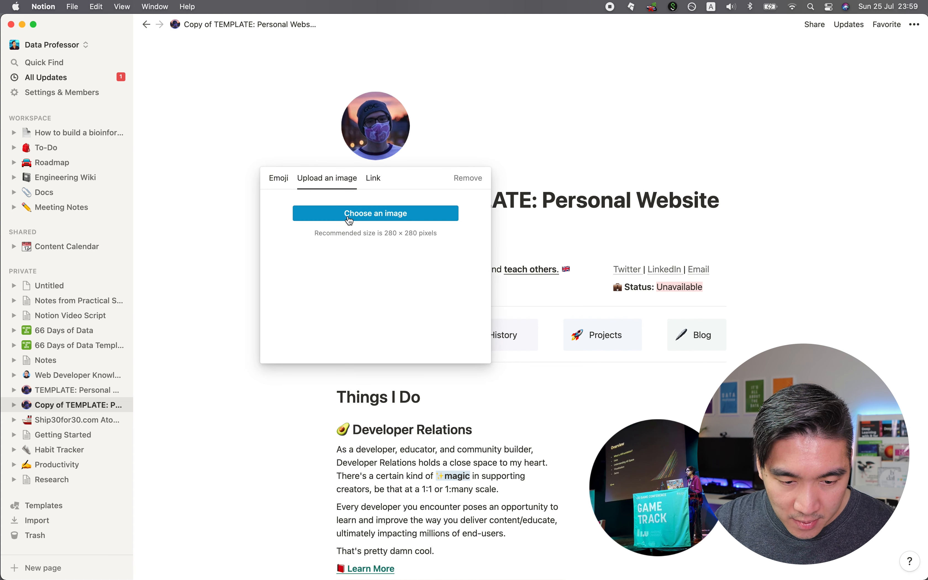
left_click(541, 140)
Examine the Things I Do section of the copied page, including its photo and the Developer Relations paragraphs.
scroll(543, 154, "down", 5)
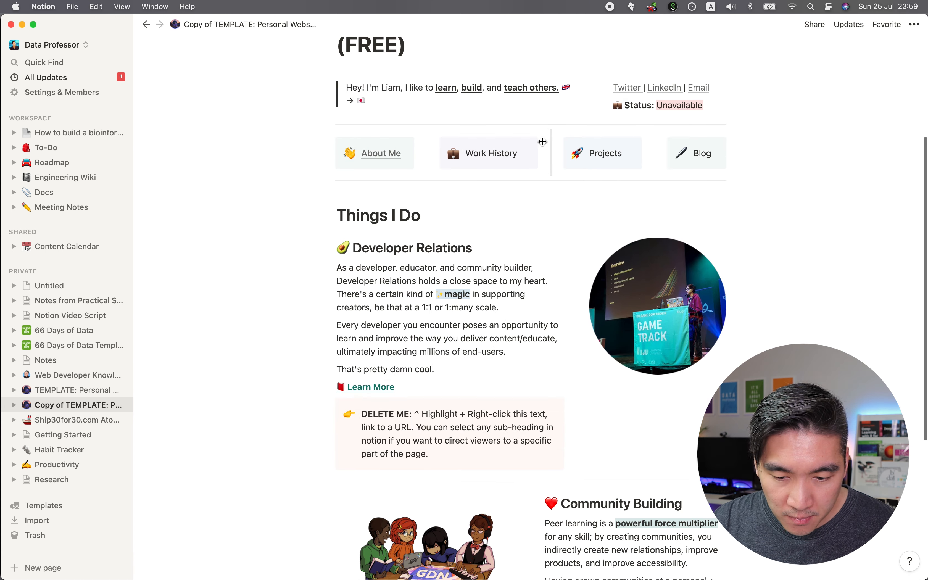
scroll(643, 308, "down", 2)
scroll(647, 323, "up", 3)
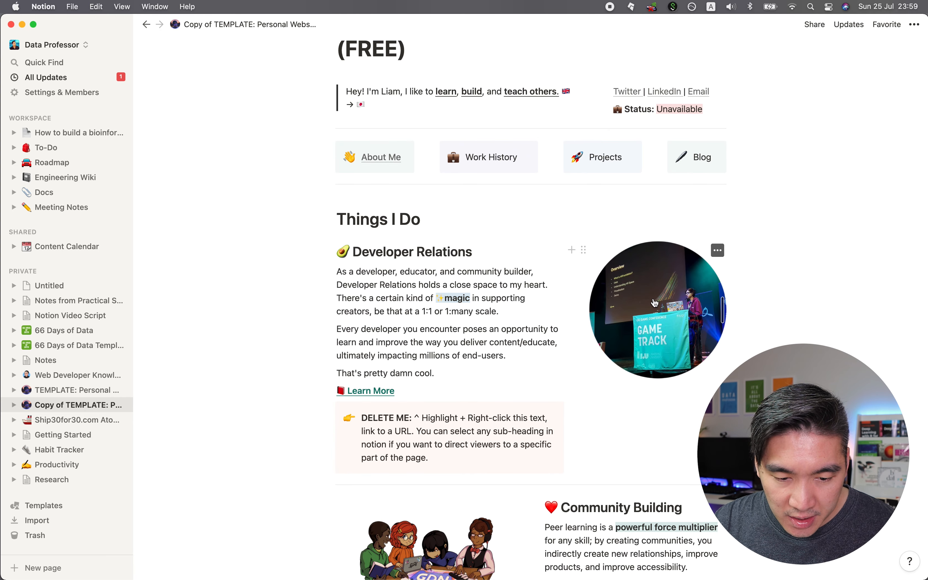
scroll(656, 304, "down", 3)
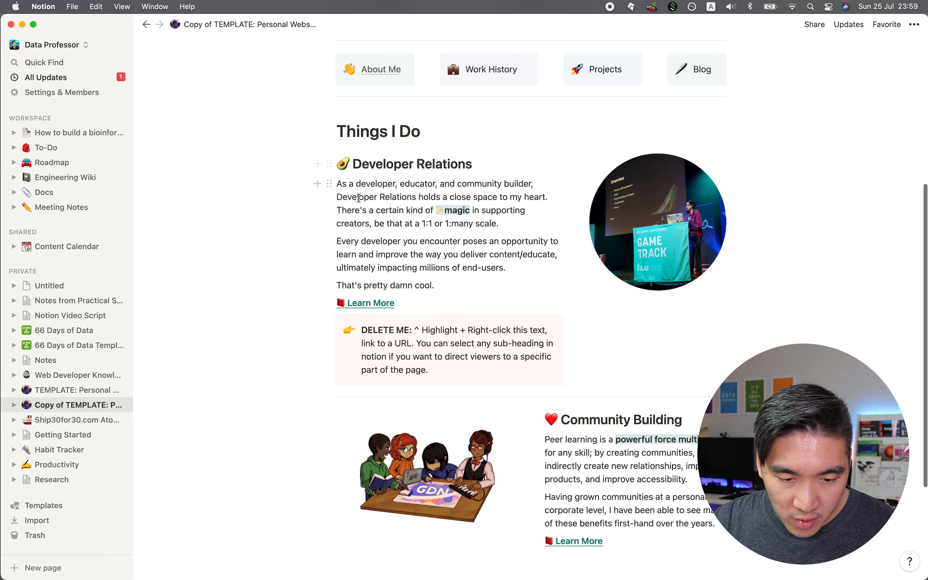
left_click_drag(342, 181, 472, 292)
scroll(478, 303, "up", 3)
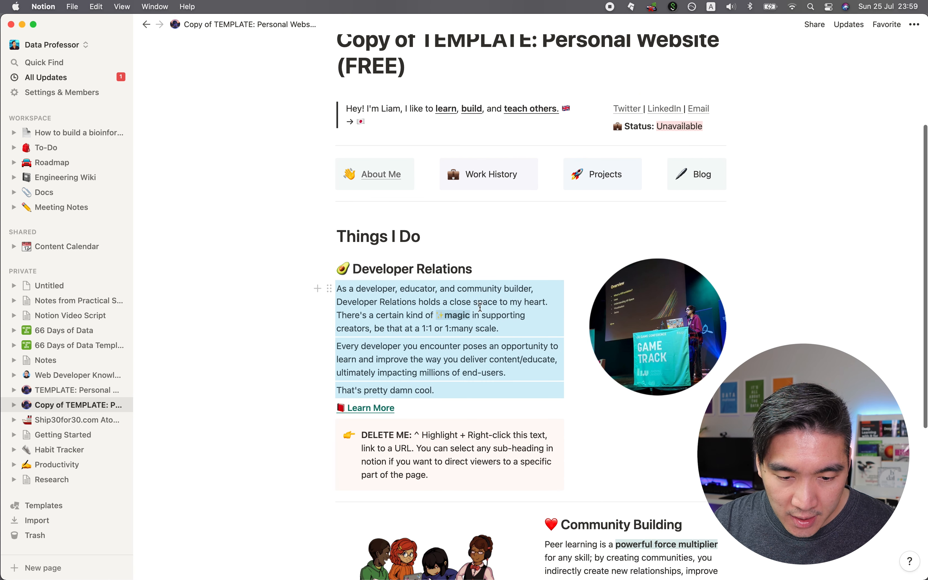
left_click(480, 307)
scroll(478, 305, "up", 2)
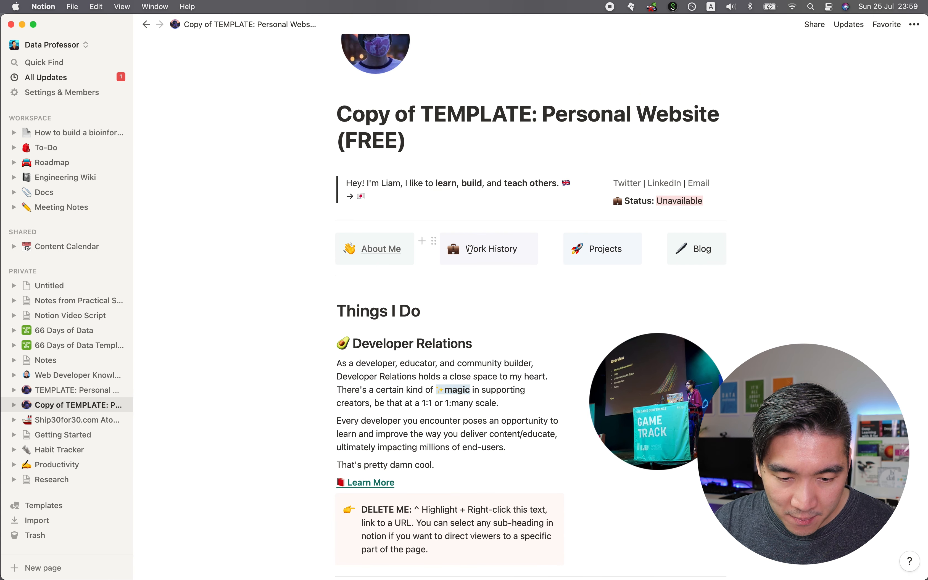
View the About Me subpage of the copied website, and return to its homepage to look it over.
left_click(379, 249)
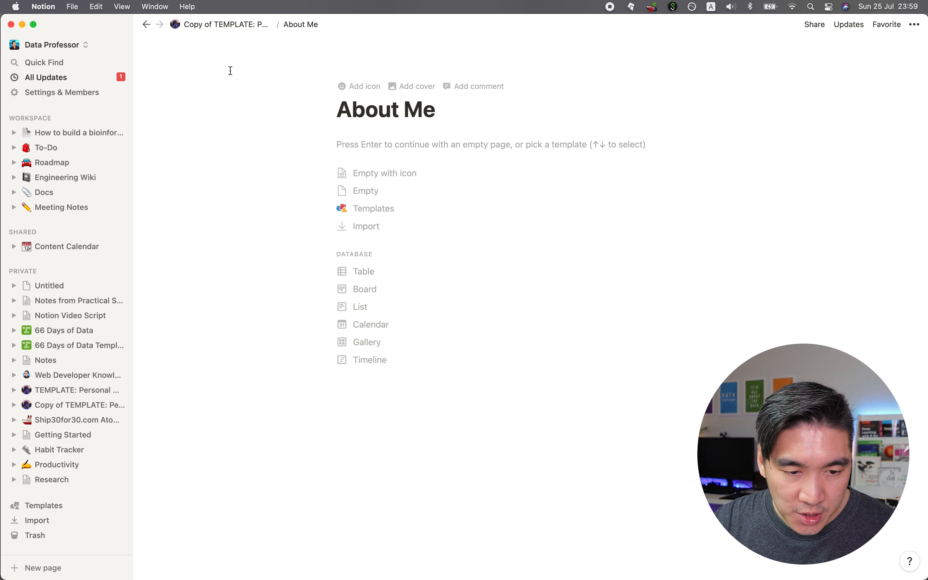
left_click(207, 25)
scroll(554, 232, "down", 10)
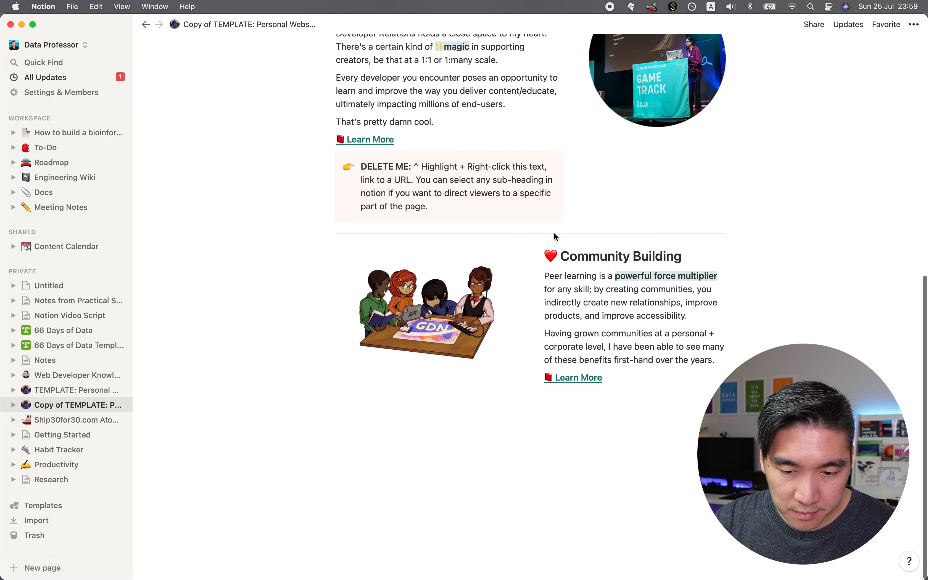
scroll(555, 234, "up", 10)
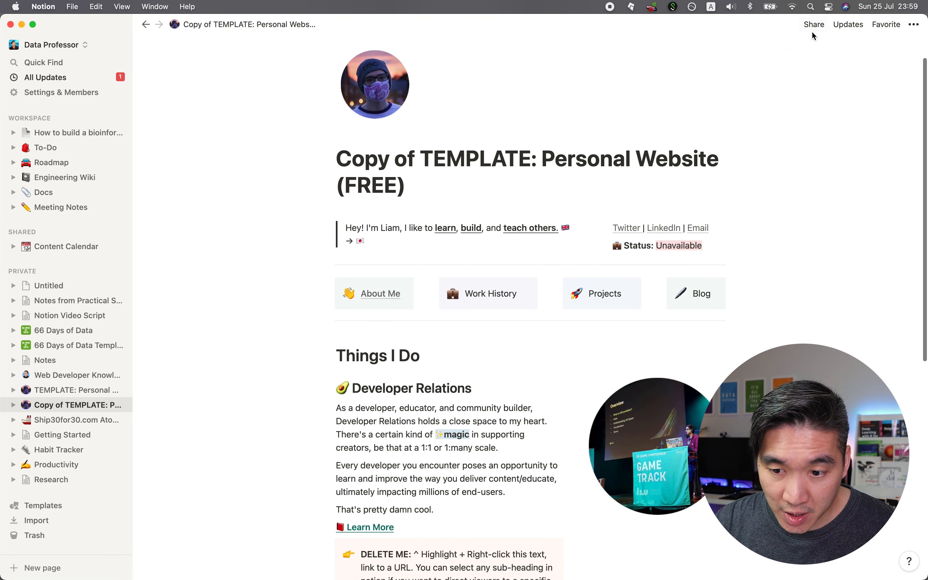
Share the copied website page to the web, and turn its web sharing off again.
left_click(814, 25)
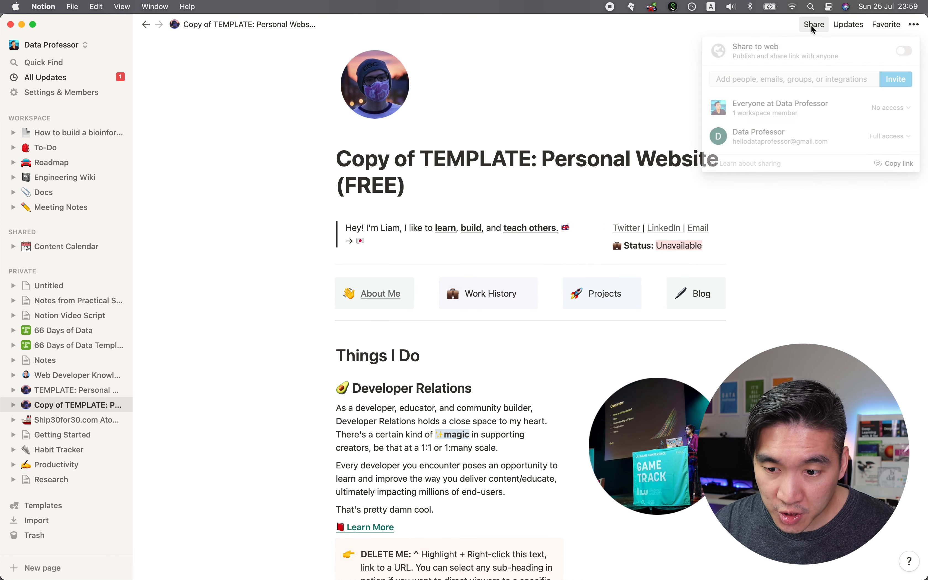
left_click(906, 52)
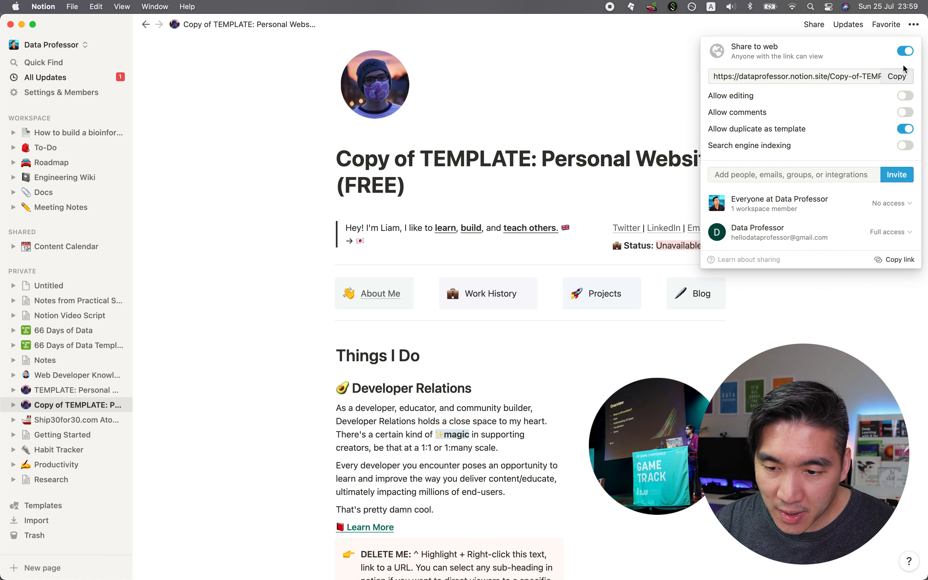
left_click(905, 51)
left_click(853, 269)
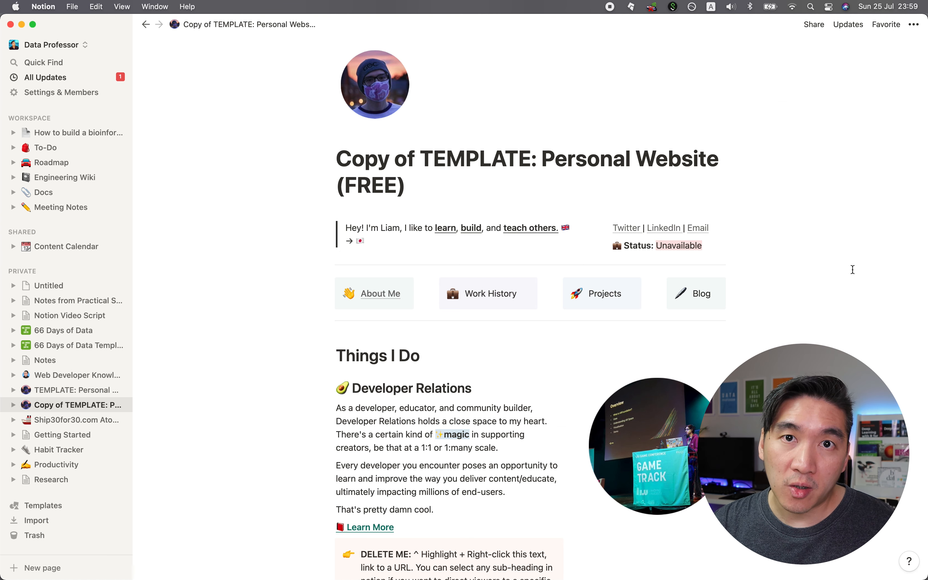
Open the original Personal Website template and examine the Pro Tip on connecting Notion to a personal domain.
scroll(468, 296, "down", 5)
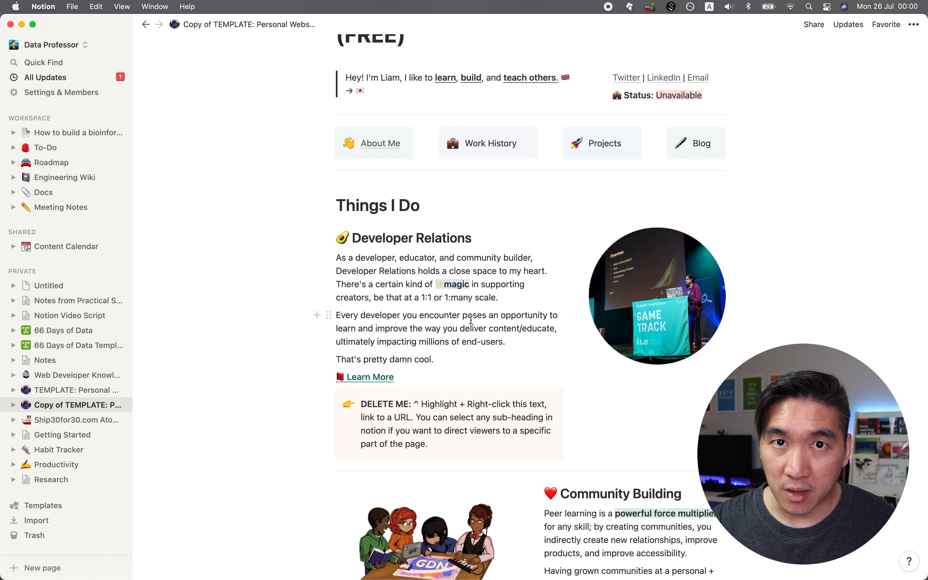
left_click(77, 390)
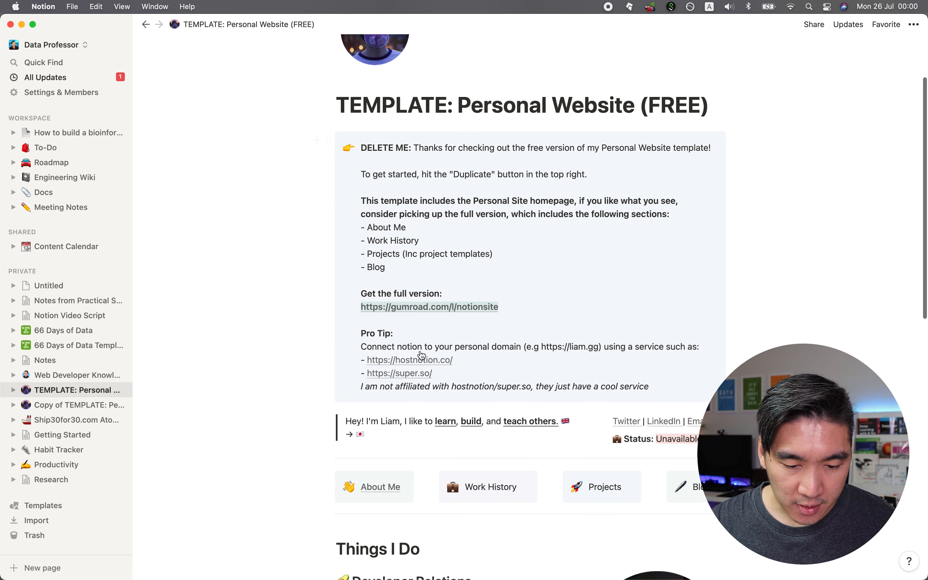
scroll(422, 355, "down", 2)
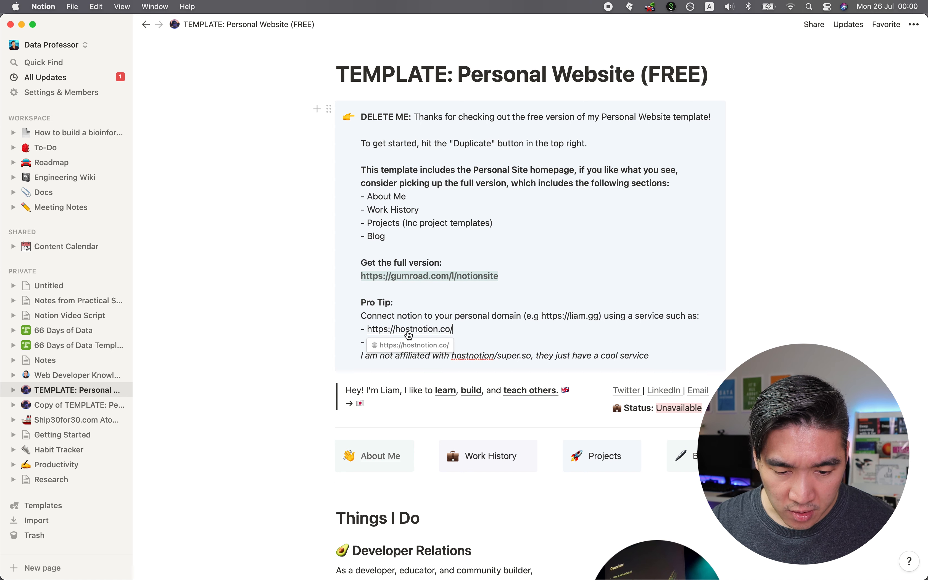
left_click(478, 329)
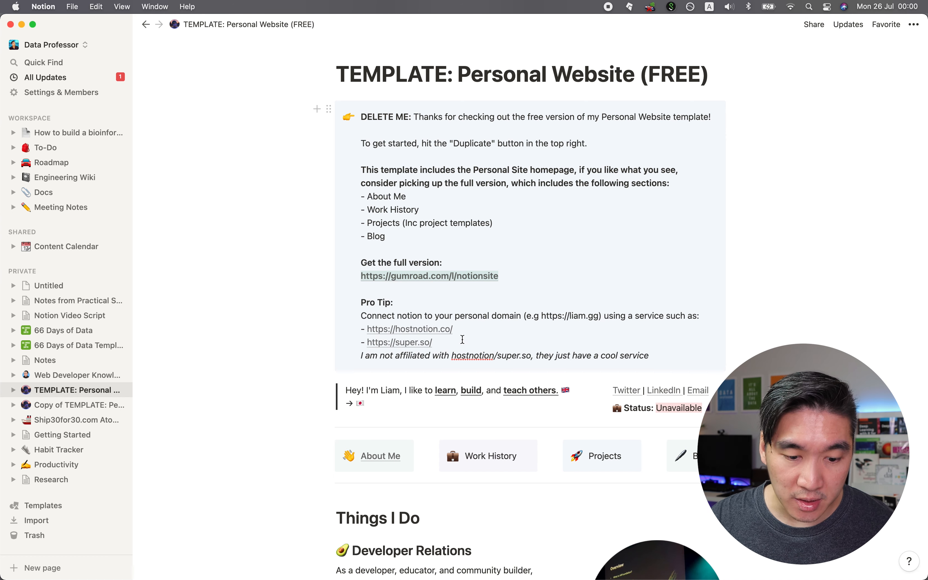
Open the private Web Developer eBook page and correct its title to "Web Developer Knowledge".
left_click(50, 380)
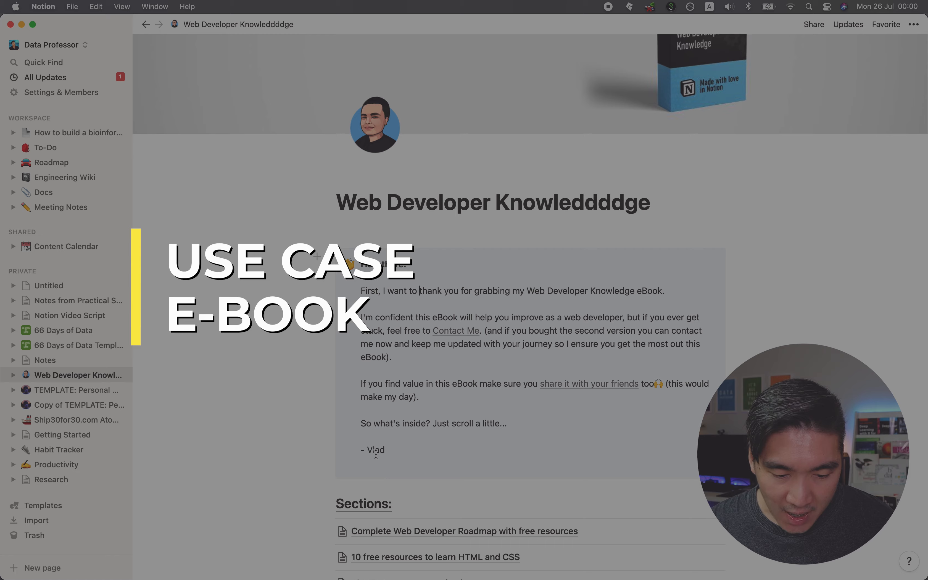
scroll(376, 452, "up", 3)
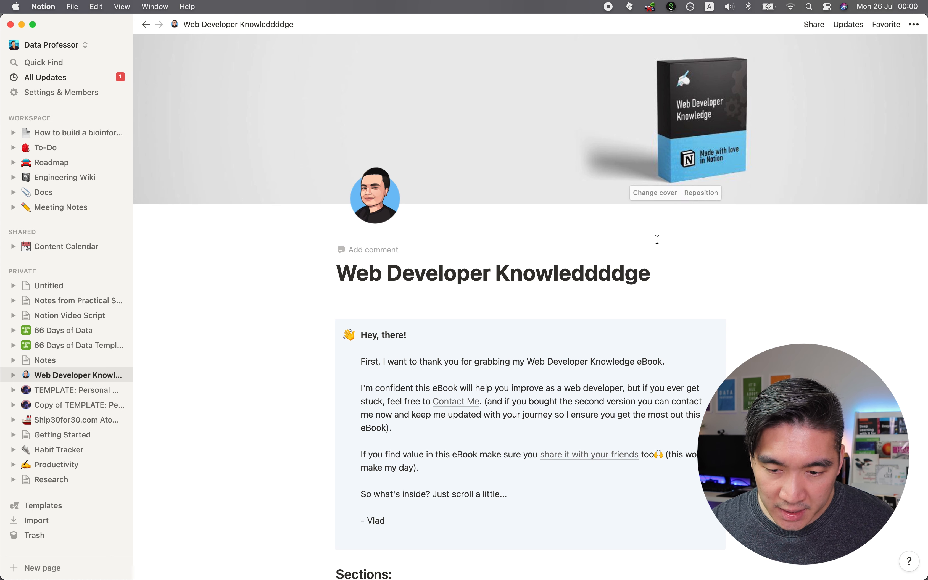
scroll(556, 207, "down", 2)
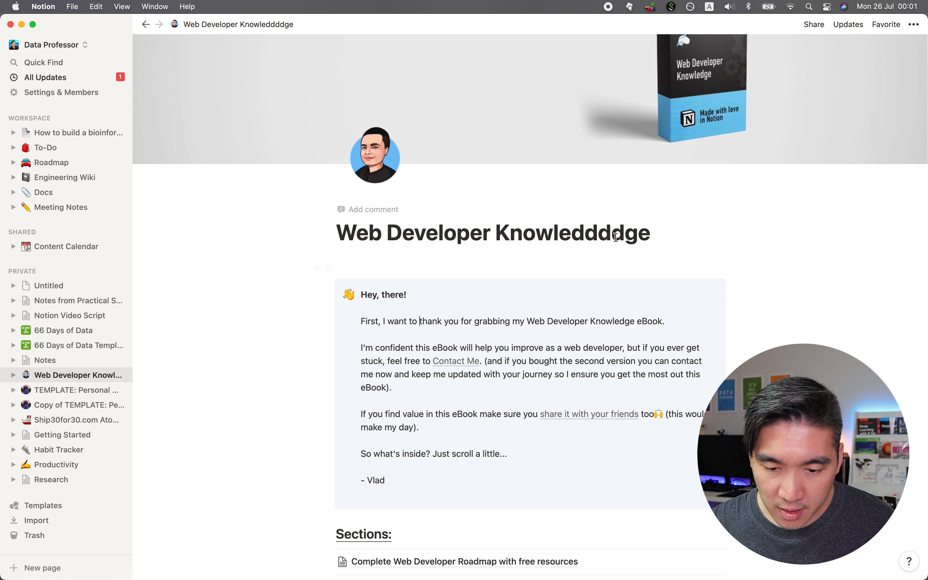
left_click(625, 233)
key("BackSpace")
key("BackSpace")
key("BackSpace")
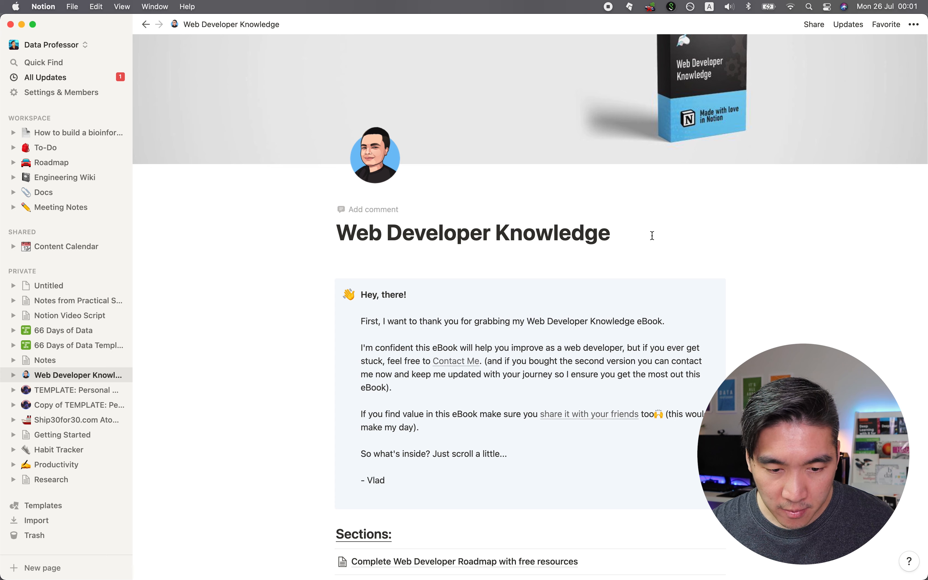
Browse the eBook's Sections list and open the Complete Web Developer Roadmap with free resources page.
scroll(324, 413, "down", 3)
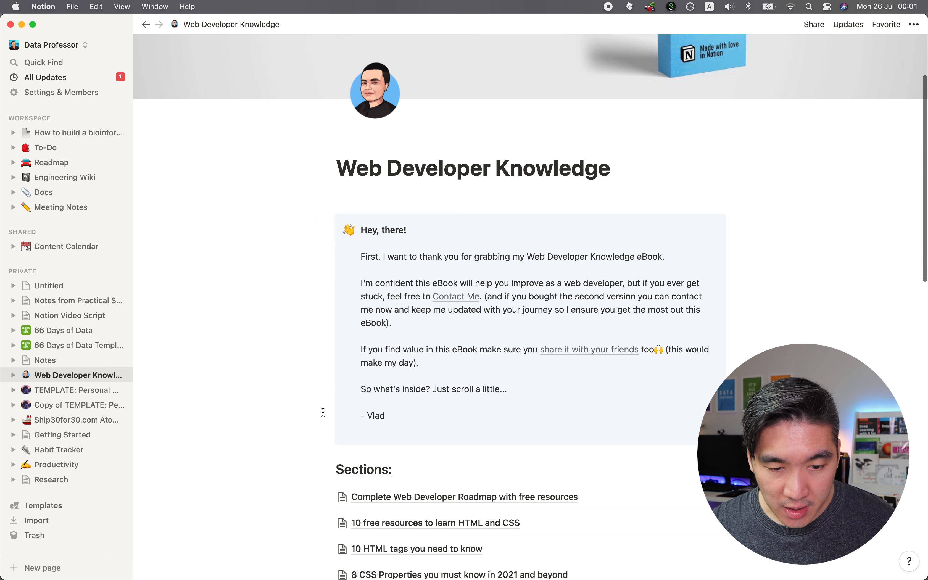
scroll(309, 327, "down", 5)
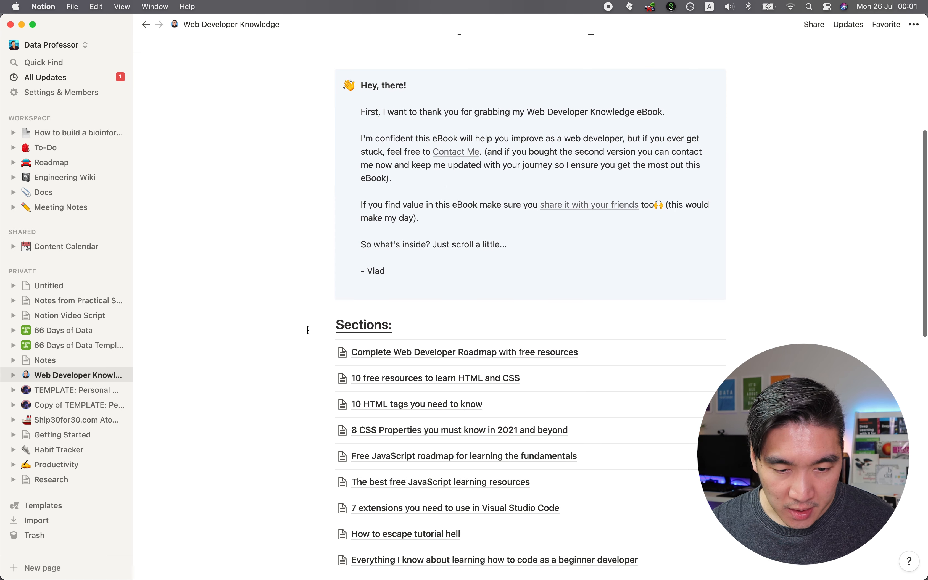
scroll(447, 190, "down", 6)
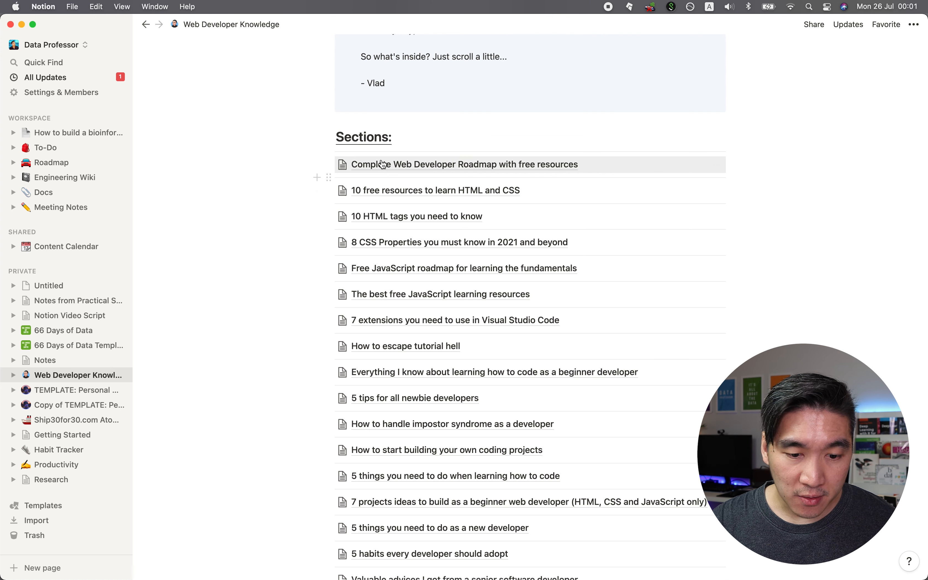
scroll(373, 168, "down", 10)
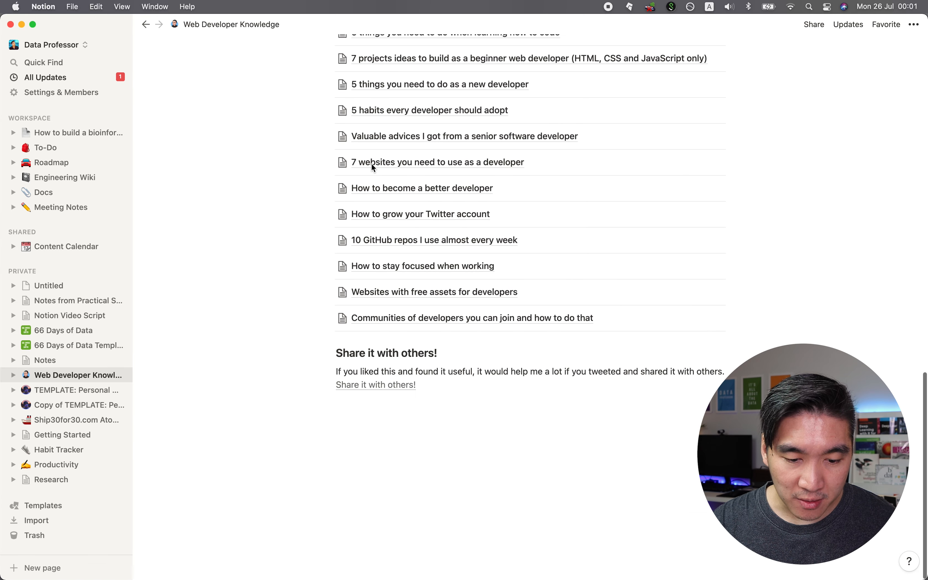
scroll(373, 168, "up", 8)
left_click(379, 120)
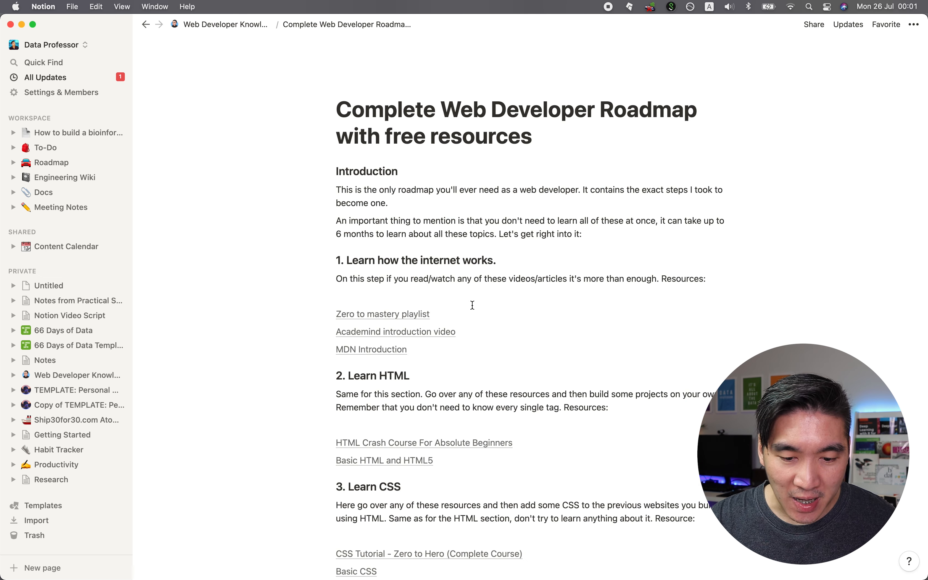
scroll(429, 211, "down", 3)
scroll(429, 210, "up", 3)
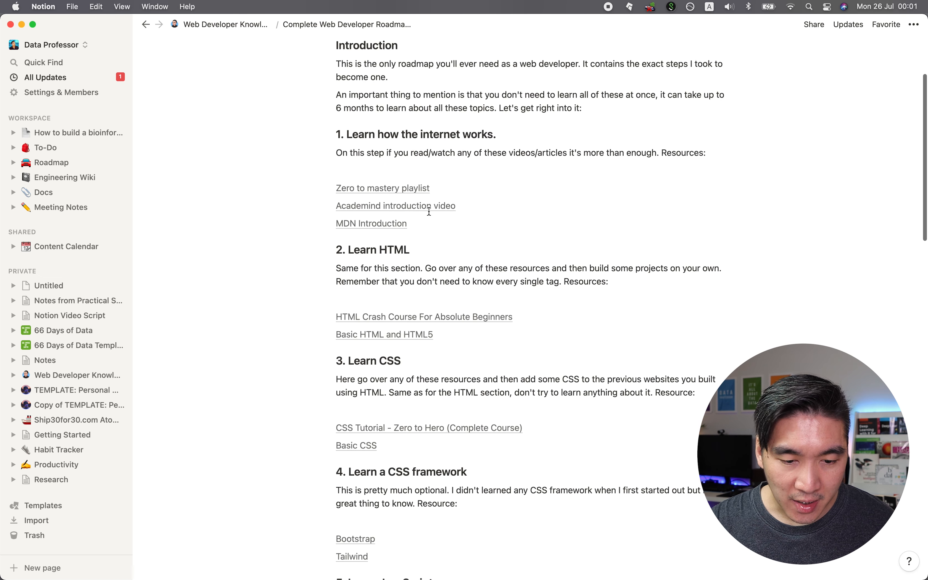
Turn the roadmap page's Introduction heading into Heading 1, and undo the change.
left_click_drag(338, 261, 499, 263)
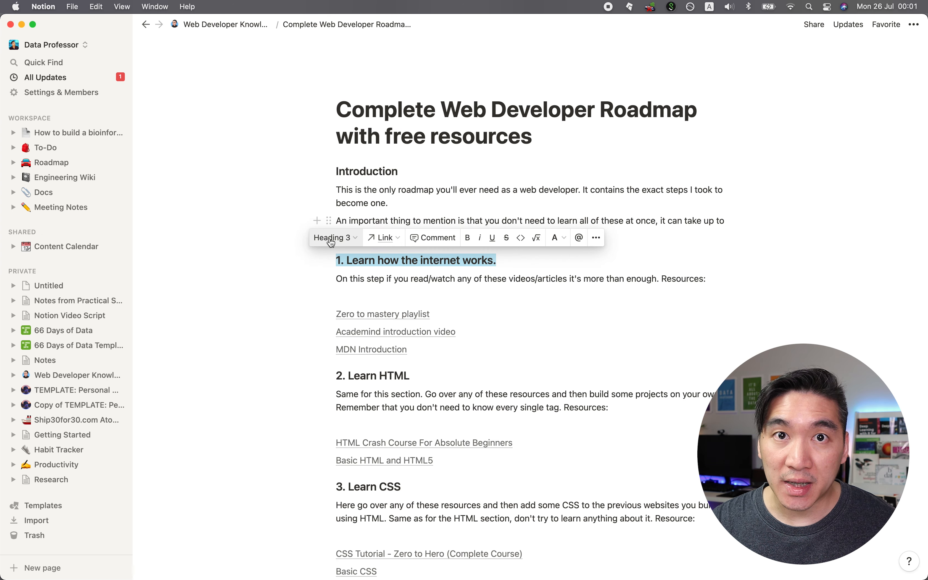
mouse_move(332, 109)
left_mouse_down()
mouse_move(586, 142)
mouse_move(338, 112)
left_mouse_up()
double_click(373, 113)
left_click(368, 202)
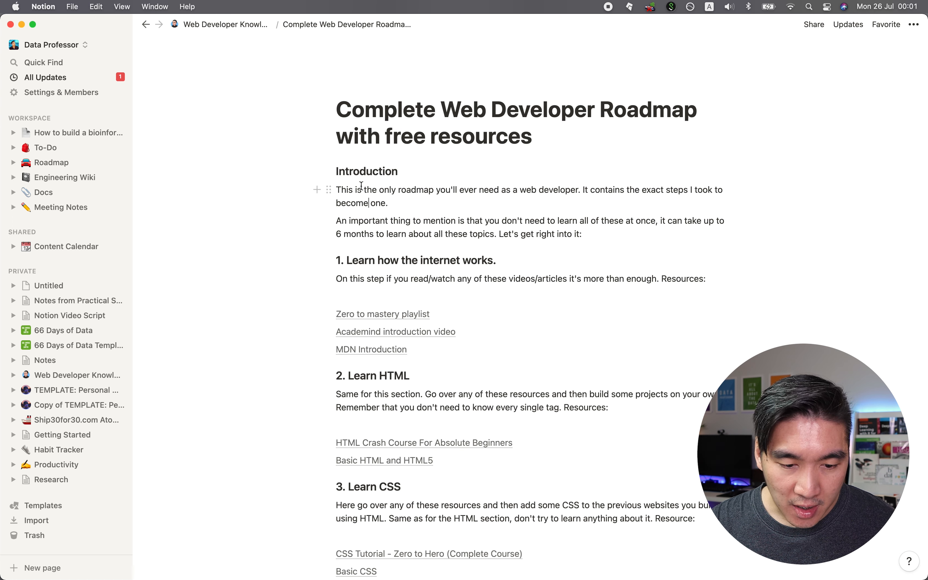
double_click(349, 172)
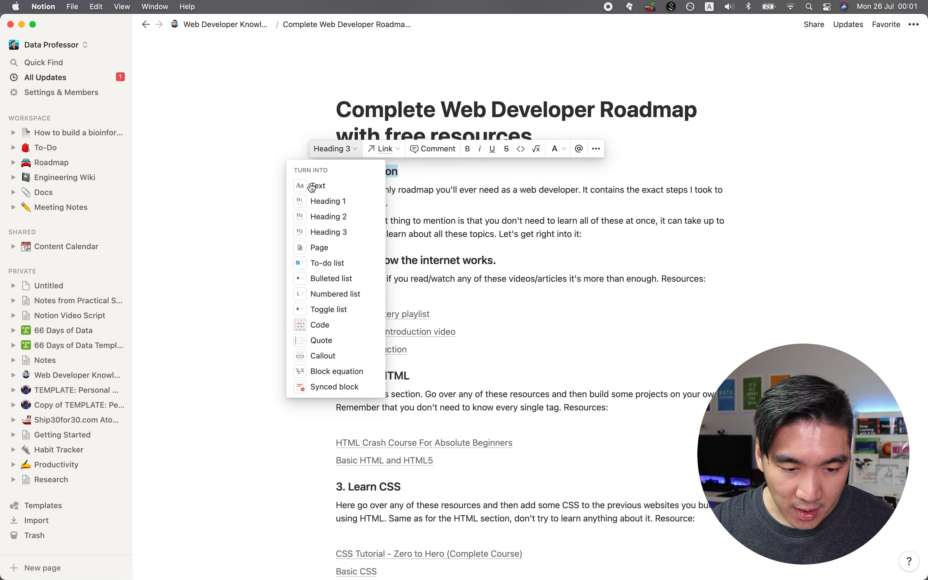
left_click(327, 199)
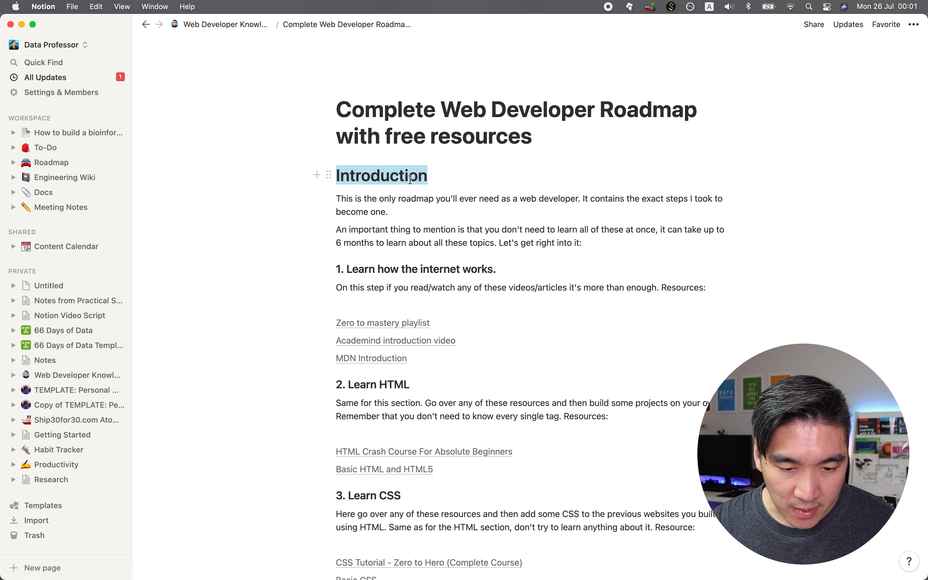
key("super+z")
left_click(398, 196)
Examine the roadmap's numbered learning steps and the resource links listed under each one.
scroll(426, 250, "down", 5)
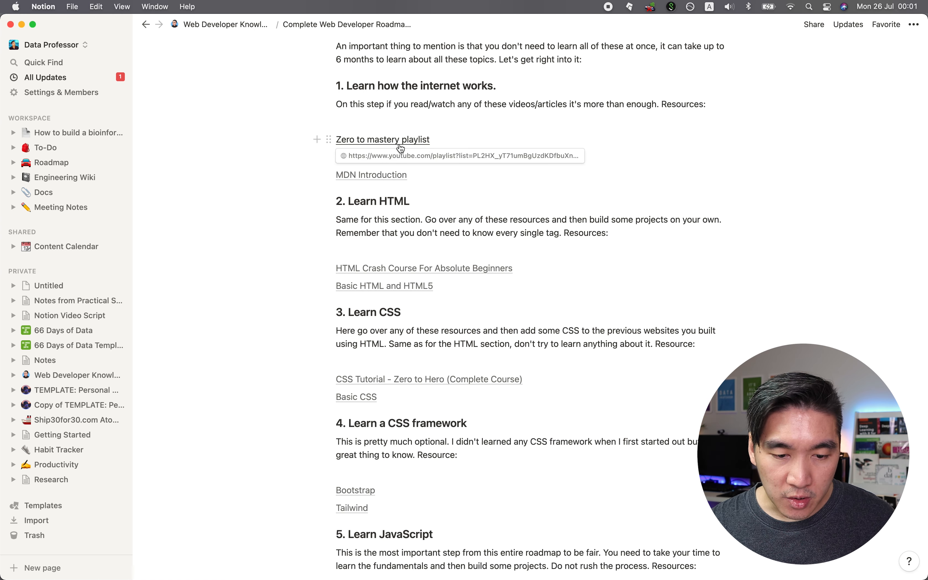
scroll(445, 157, "down", 5)
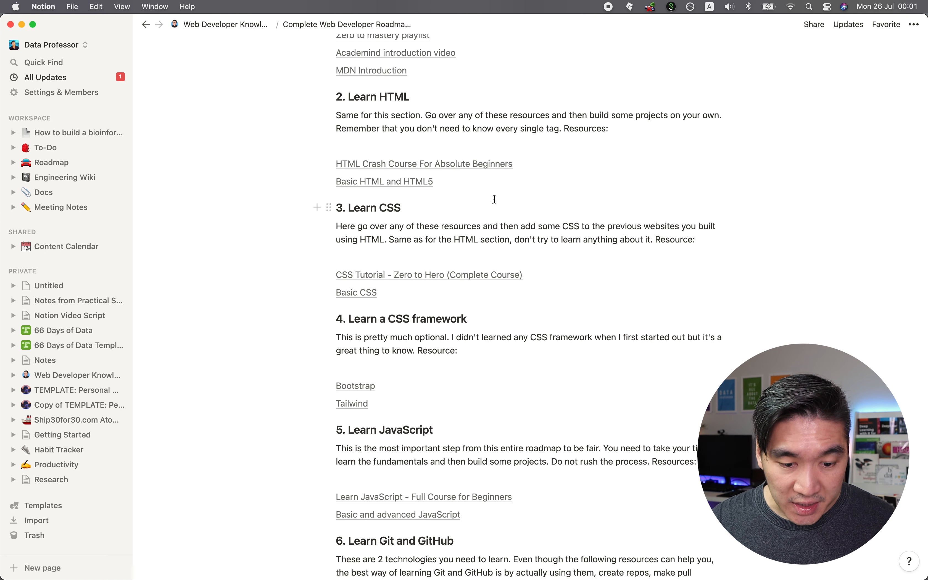
scroll(476, 314, "down", 10)
scroll(509, 344, "up", 20)
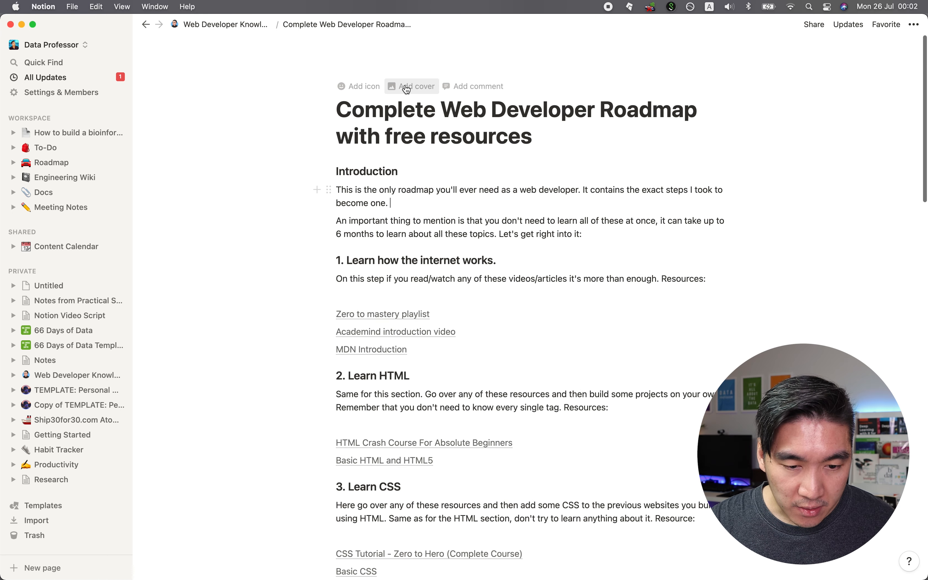